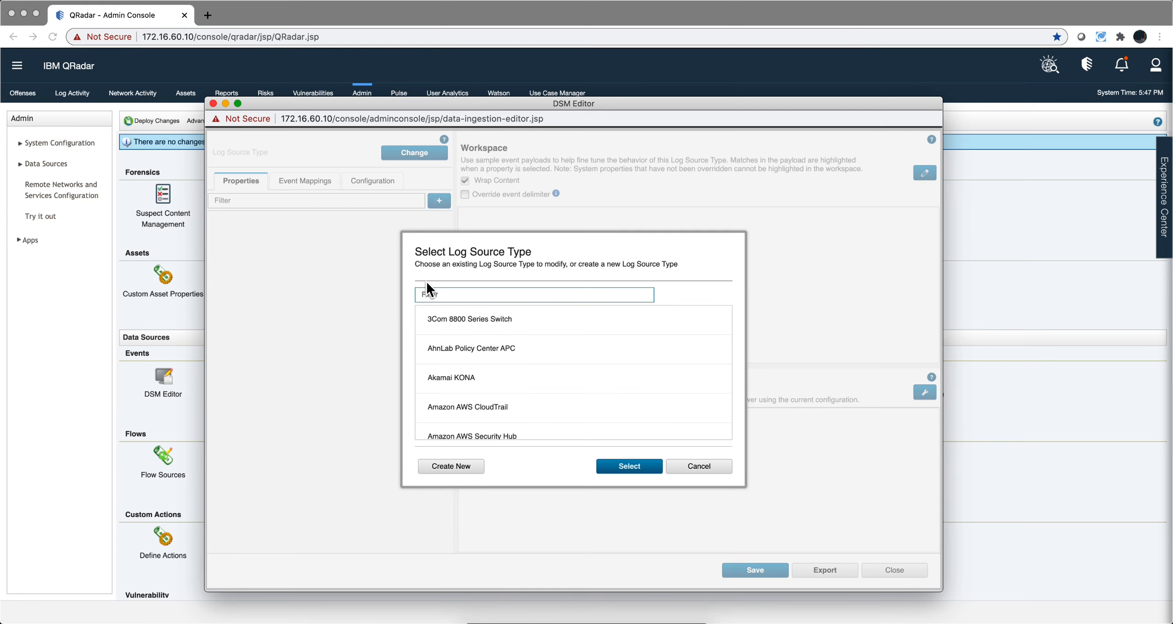
Create a new log source type named Test and select it for editing
scroll(463, 346, "down", 5)
scroll(463, 346, "down", 10)
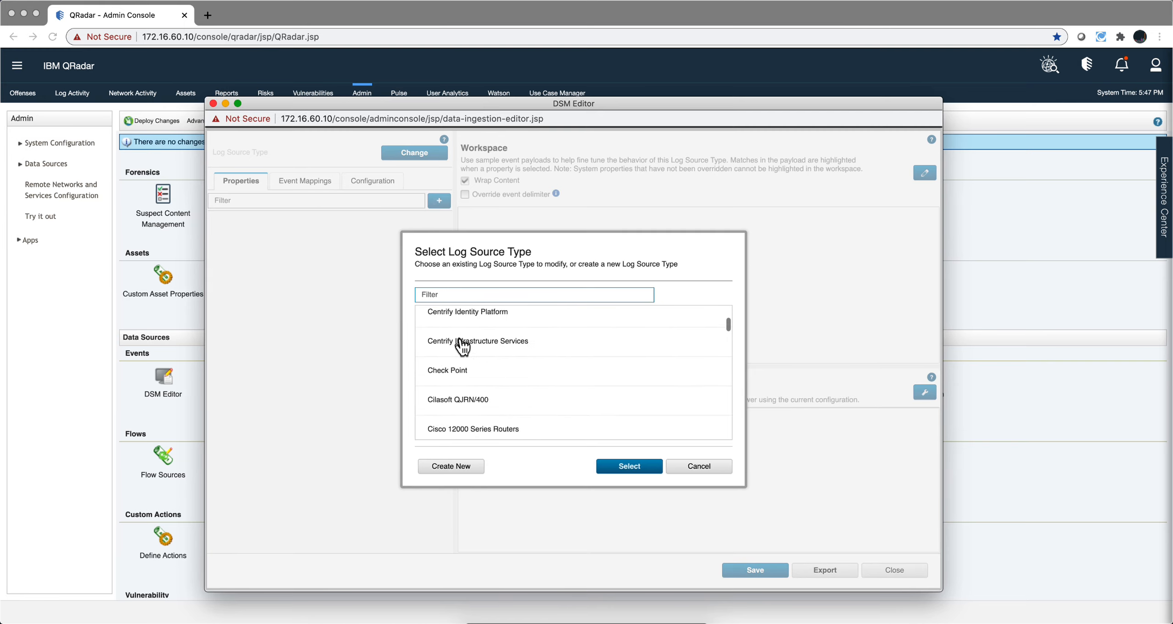
scroll(462, 347, "up", 15)
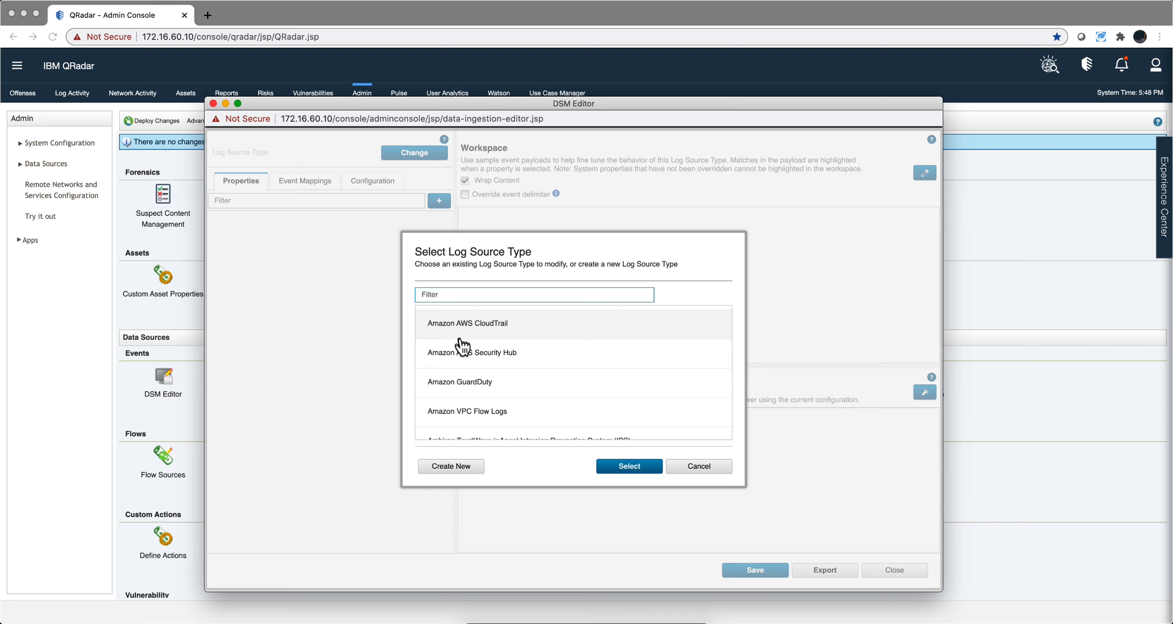
left_click(463, 468)
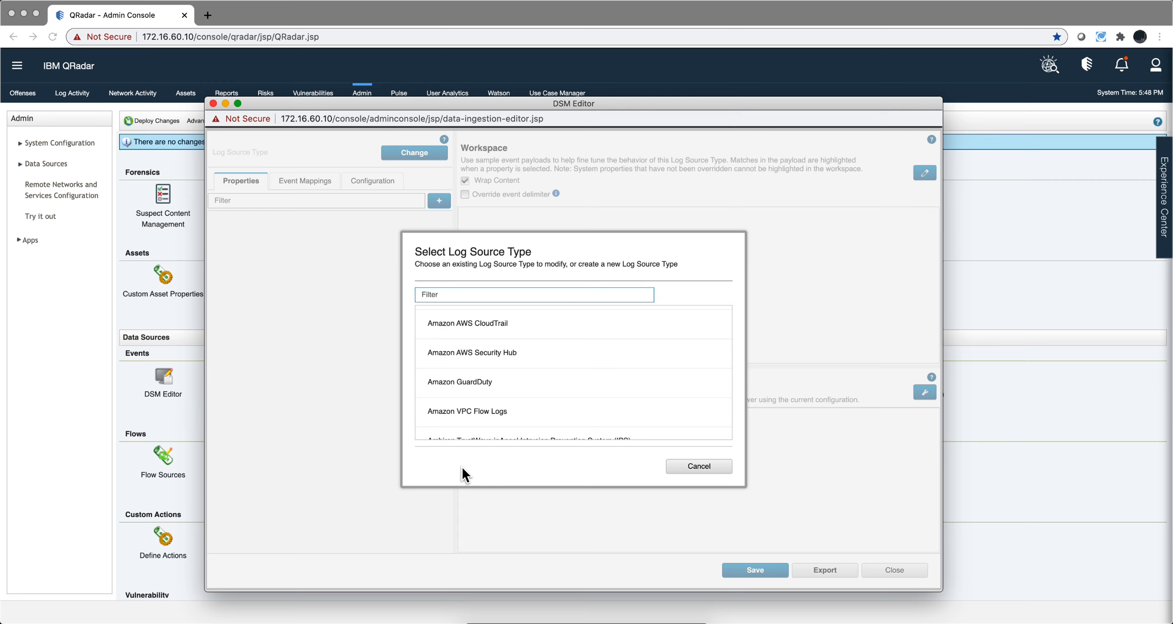
type("Test")
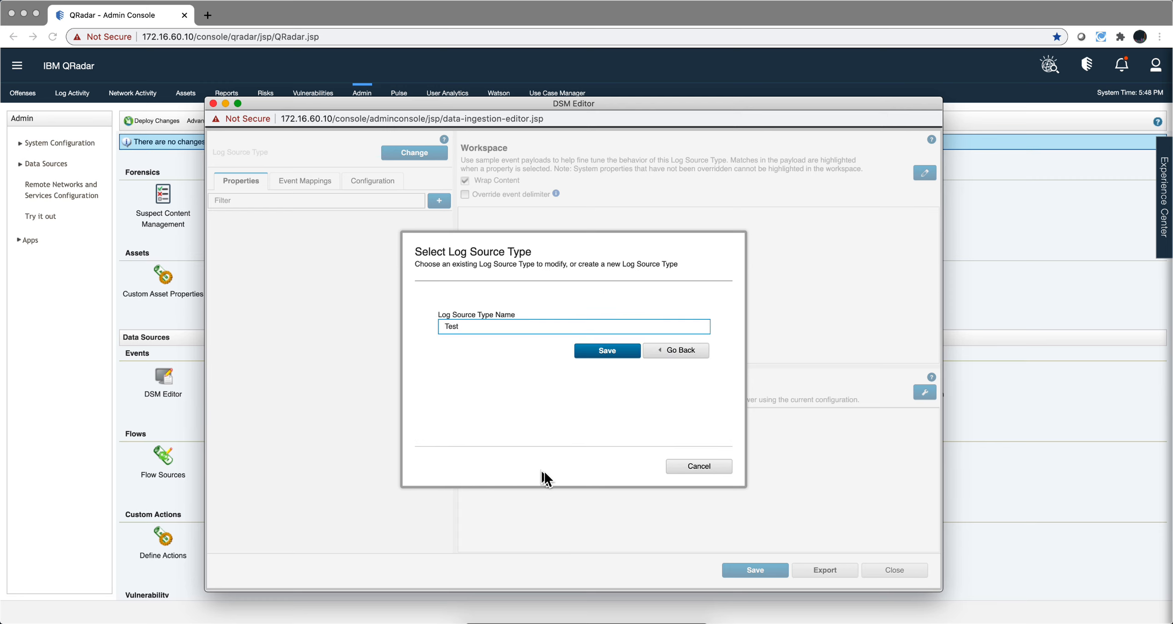
left_click(607, 352)
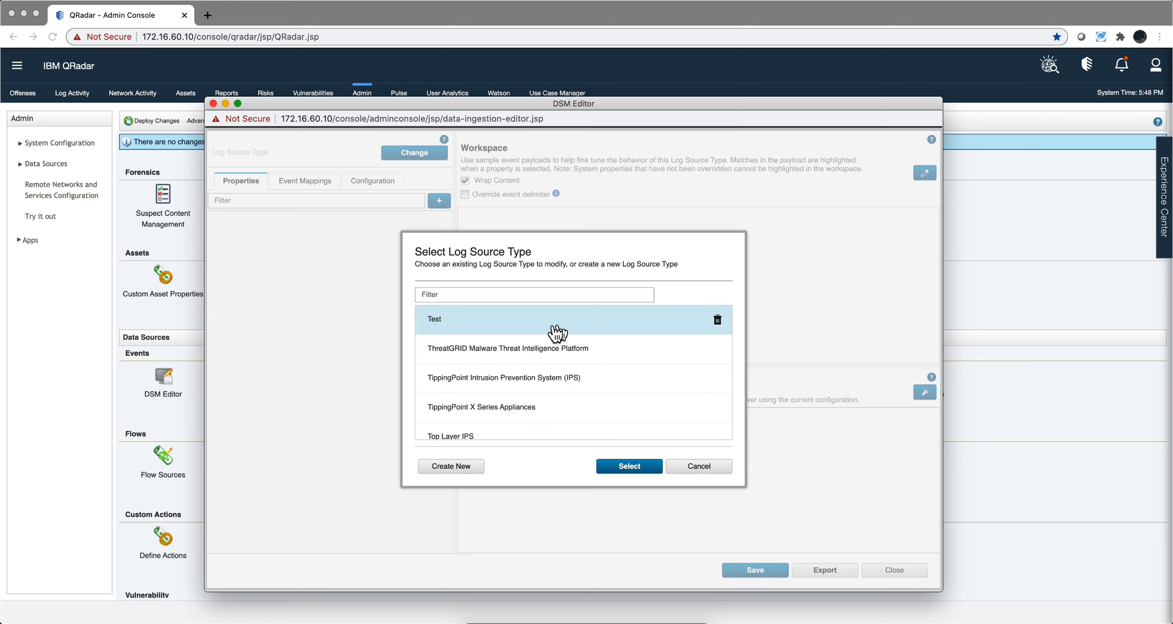
left_click(629, 467)
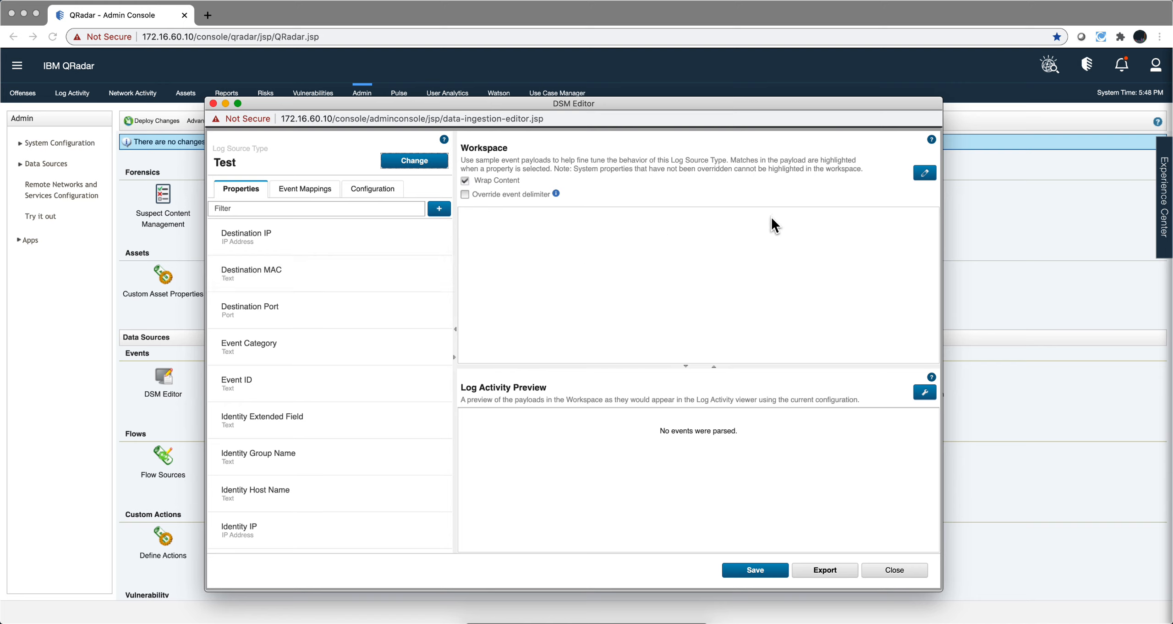
Add four "<55> Sep 6 14:47:00 testhost" sample payloads to the workspace, with eventId demo1, demo2, demo3 and demo3, category=cat1 and a username
left_click(925, 173)
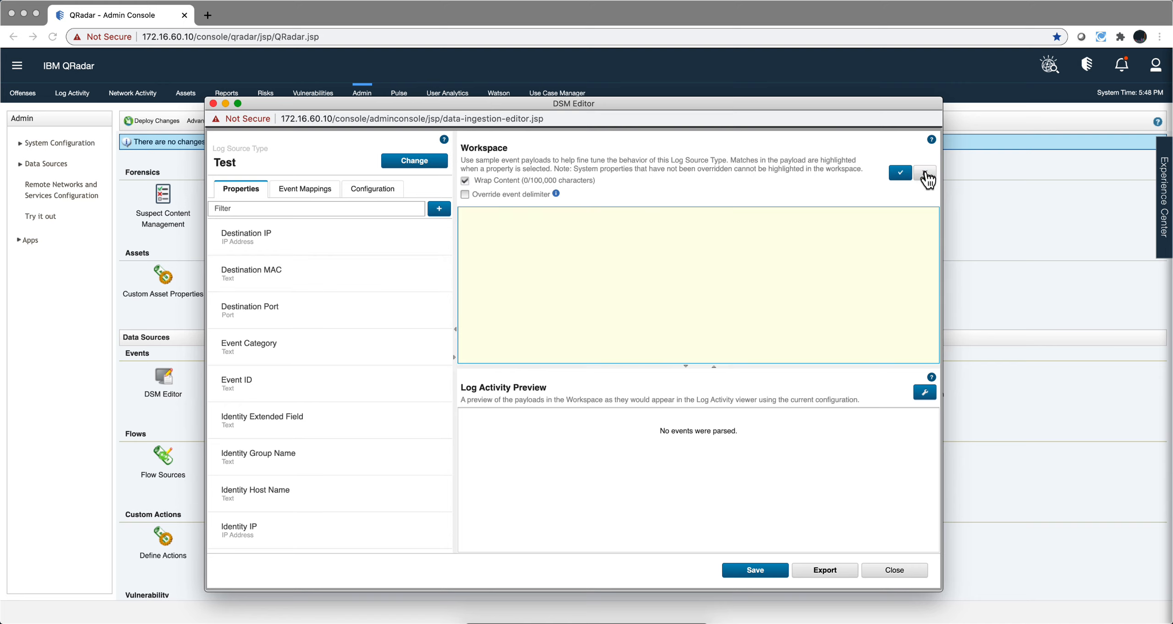
left_click(516, 233)
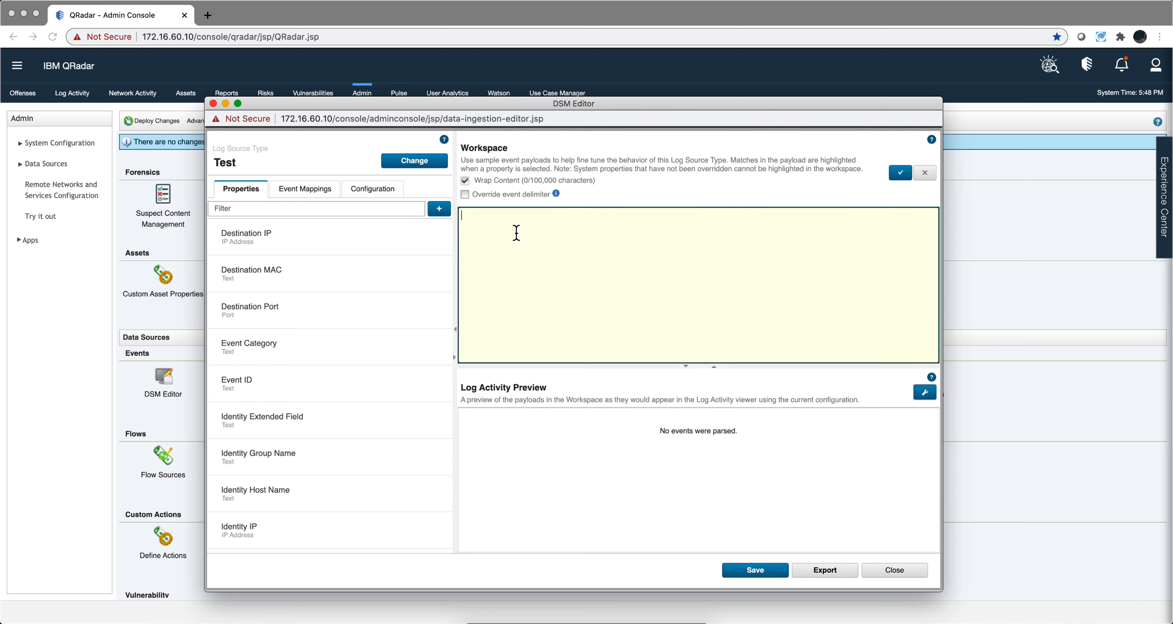
type("<55> Sep 6 14:47:00 testhost eventId=demo1 category=cat1 username=Corey <55> Sep 6 14:47:00 testhost eventId=demo2 category=cat1 username=Corey <55> Sep 6 14:47:00 testhost eventId=demo3 category=cat1 username=Corey <55> Sep 6 14:47:00 testhost eventId=demo3 category=cat1 username=Corey")
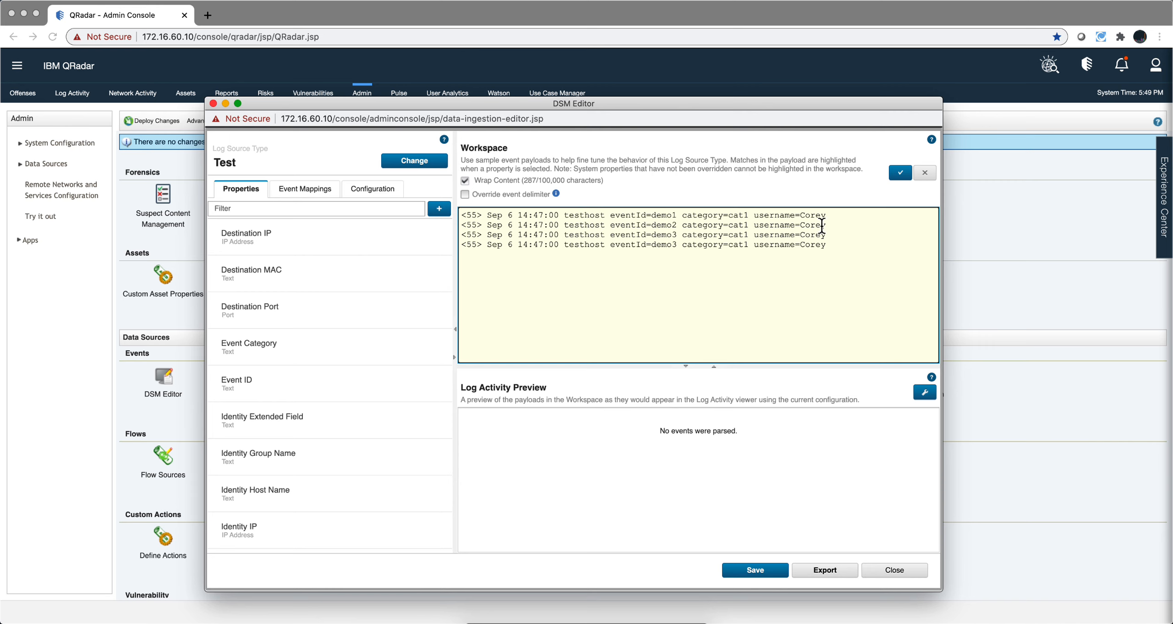
left_click(900, 172)
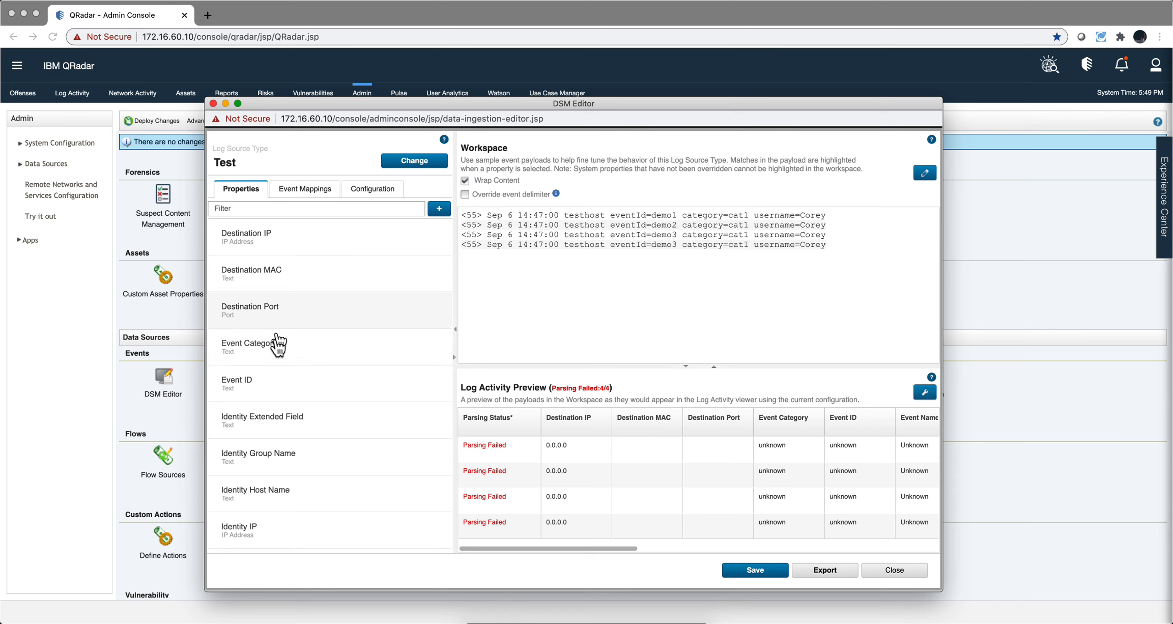
Override the system behavior of the Event ID property and enter the regex eventId=([^ ]+), reusing the key text from the sample payload
left_click(265, 388)
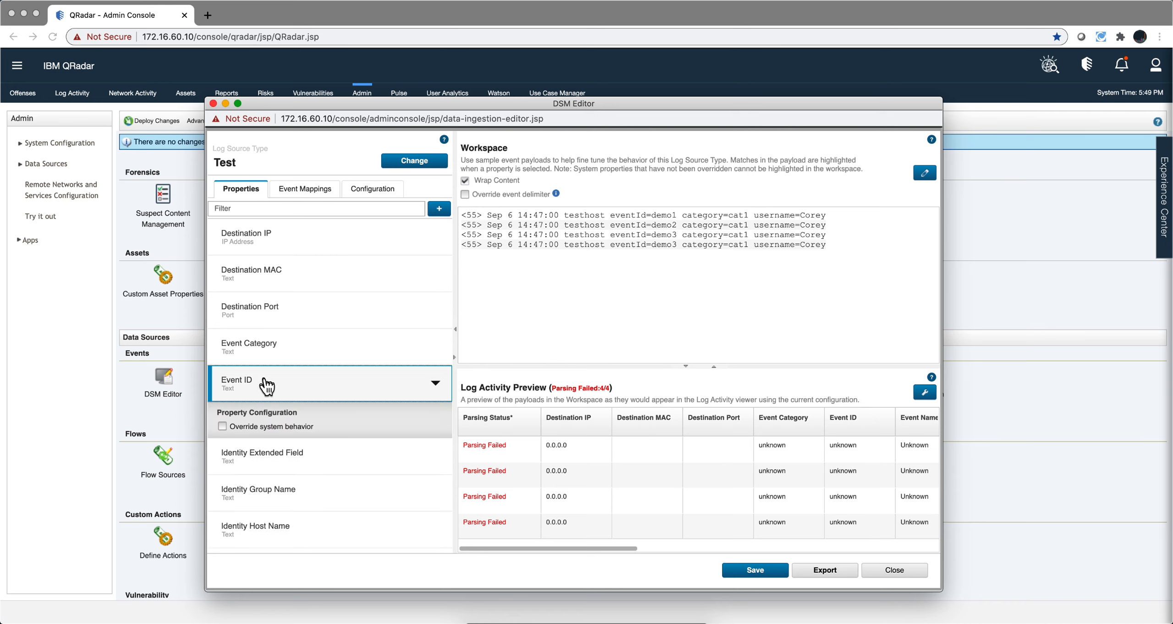
left_click(224, 427)
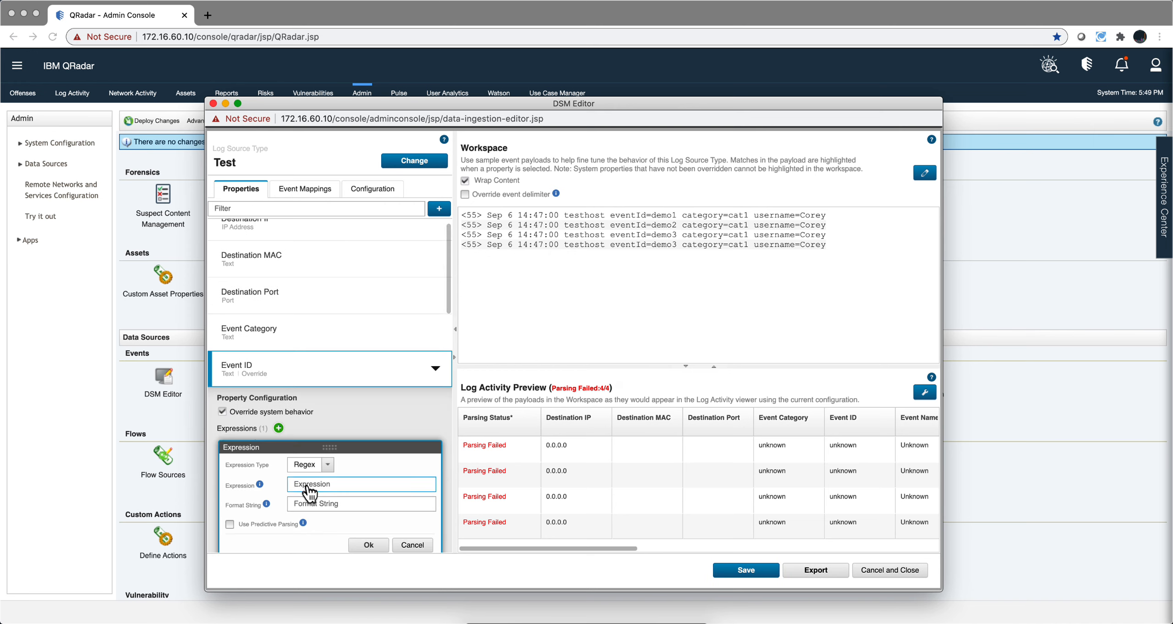
left_click(306, 490)
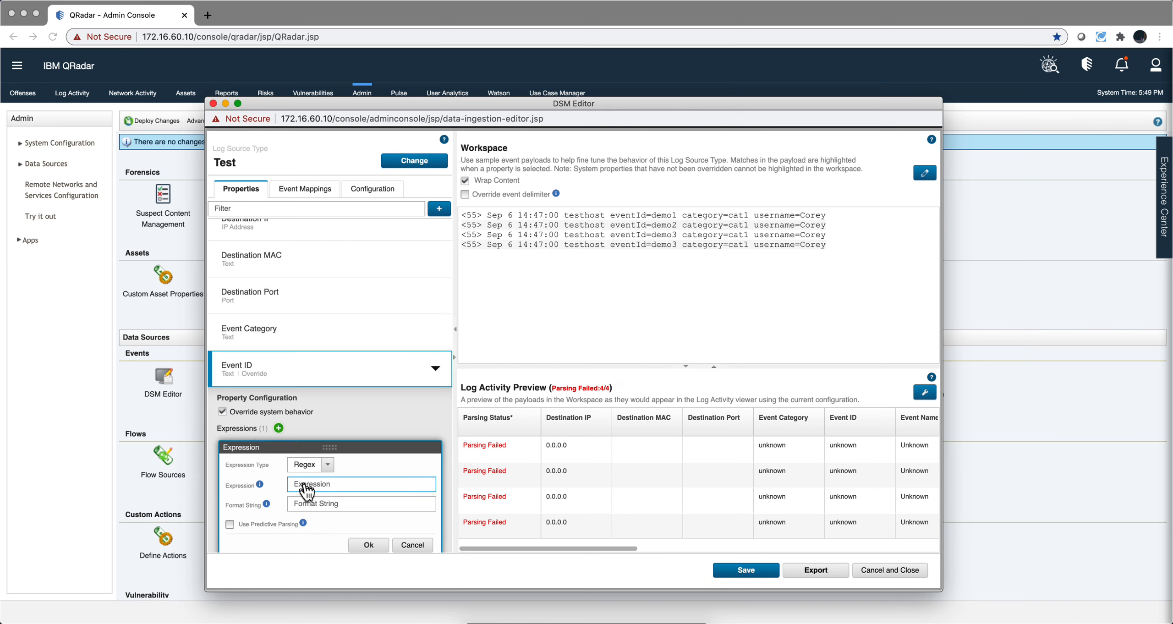
left_click(646, 216)
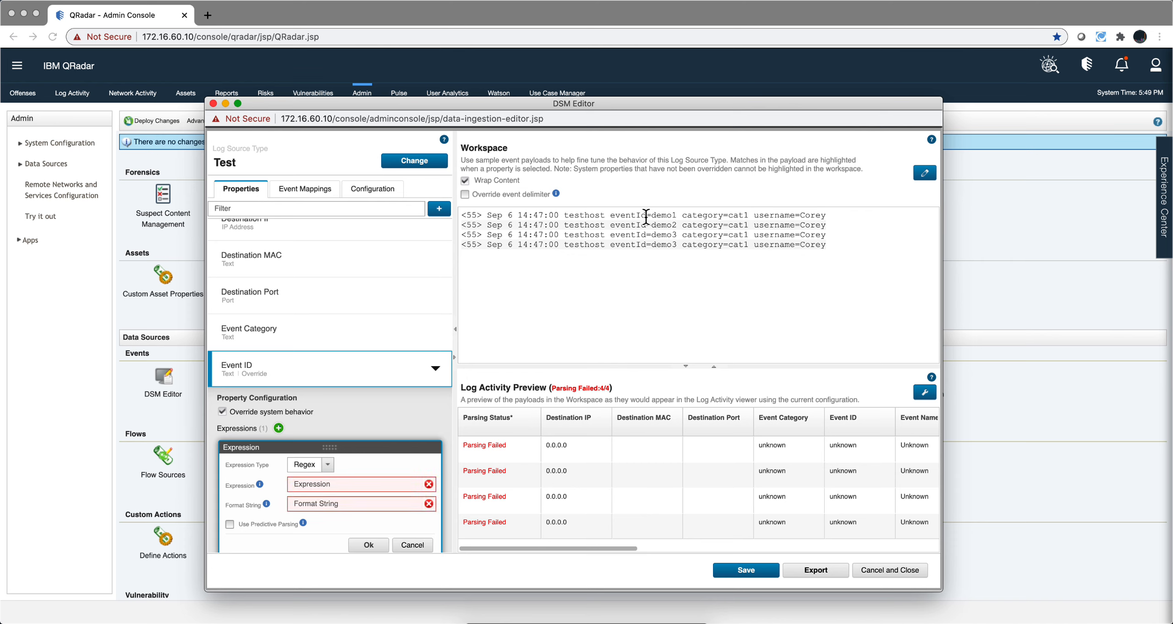
left_click_drag(646, 217, 609, 216)
key("ctrl+c")
left_click(326, 487)
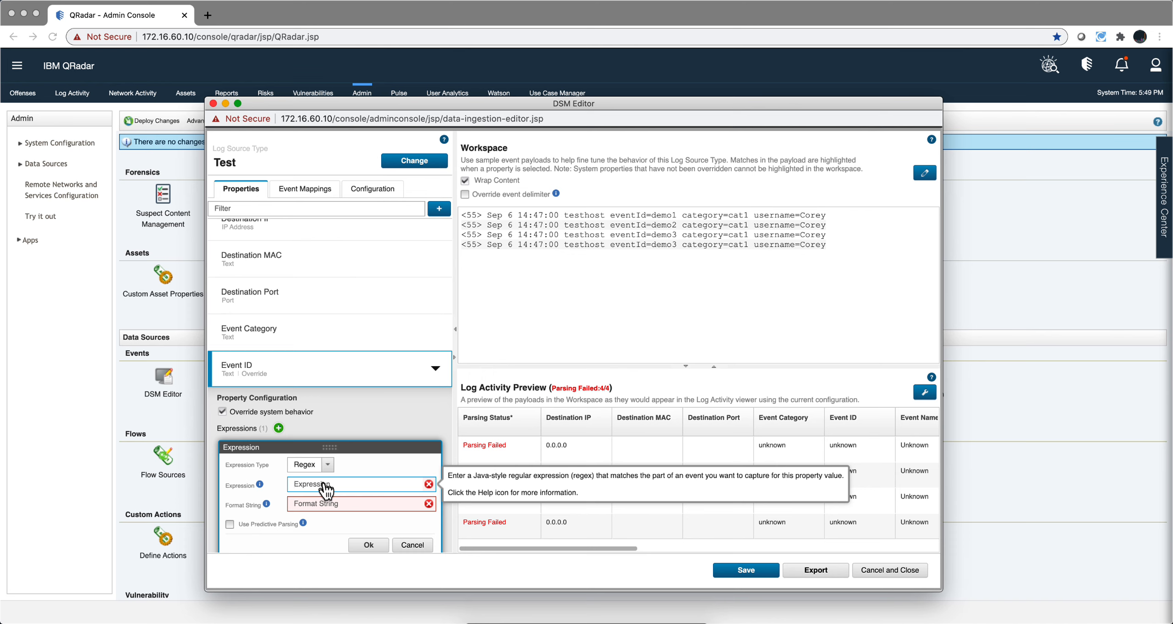
key("ctrl+v")
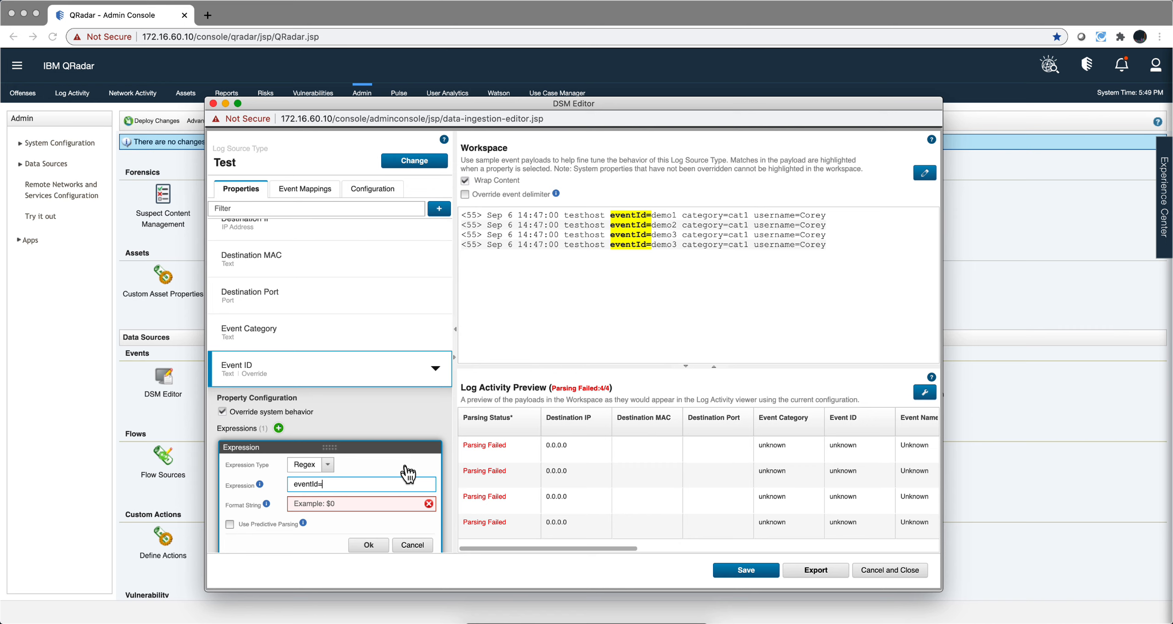
type("(")
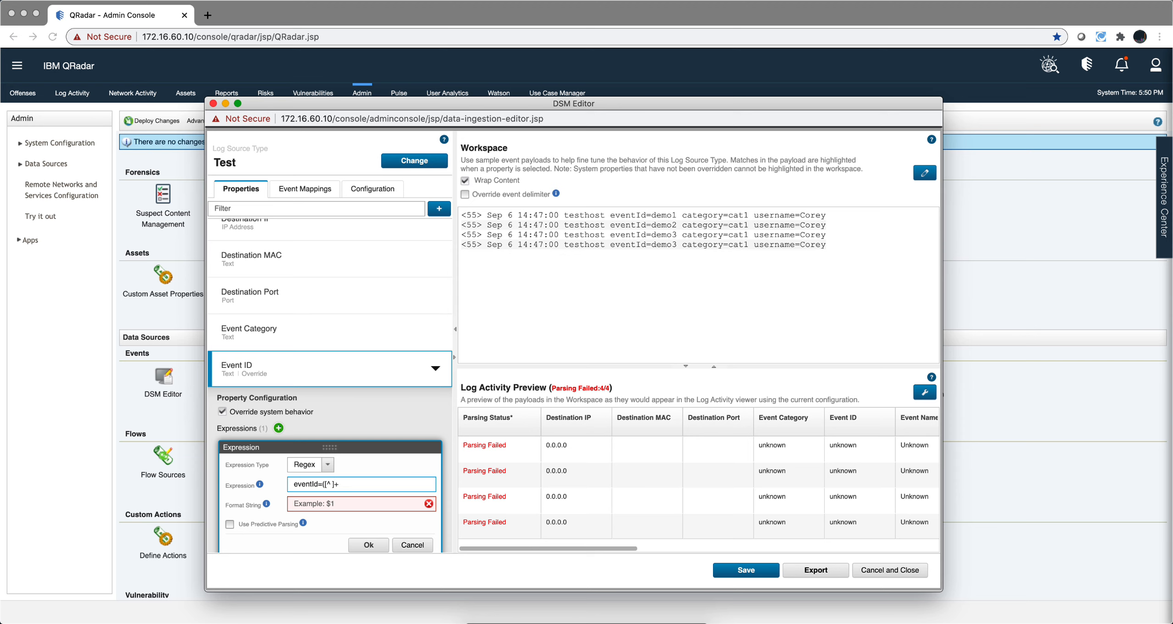
type(")")
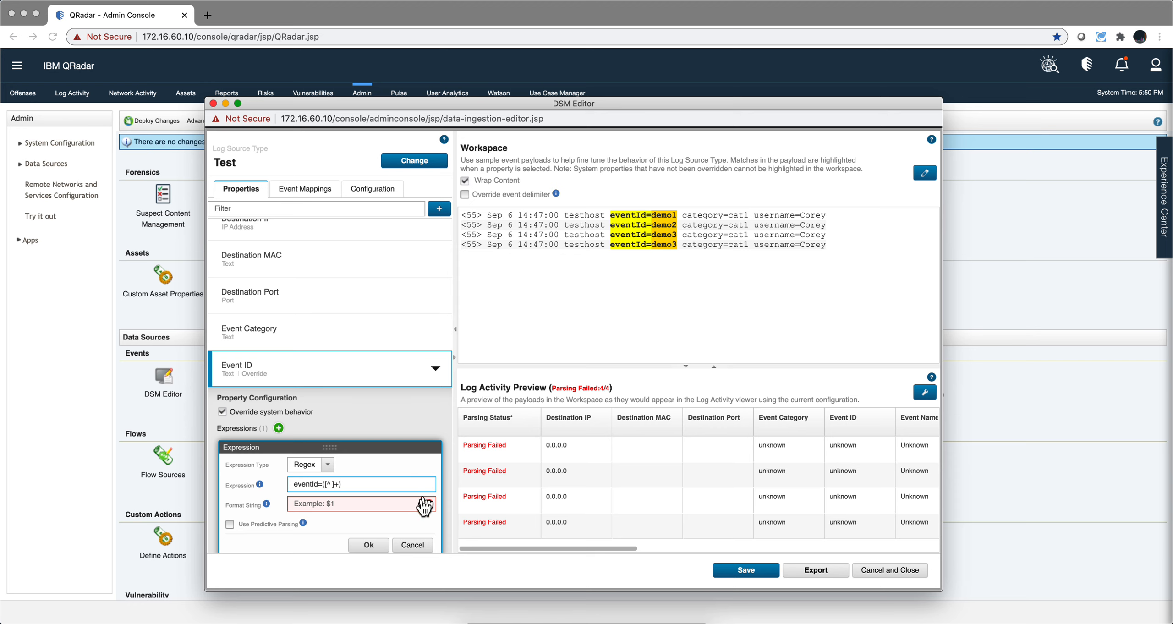
Set the format string of the Event ID expression to $1 and confirm the expression
left_click(317, 506)
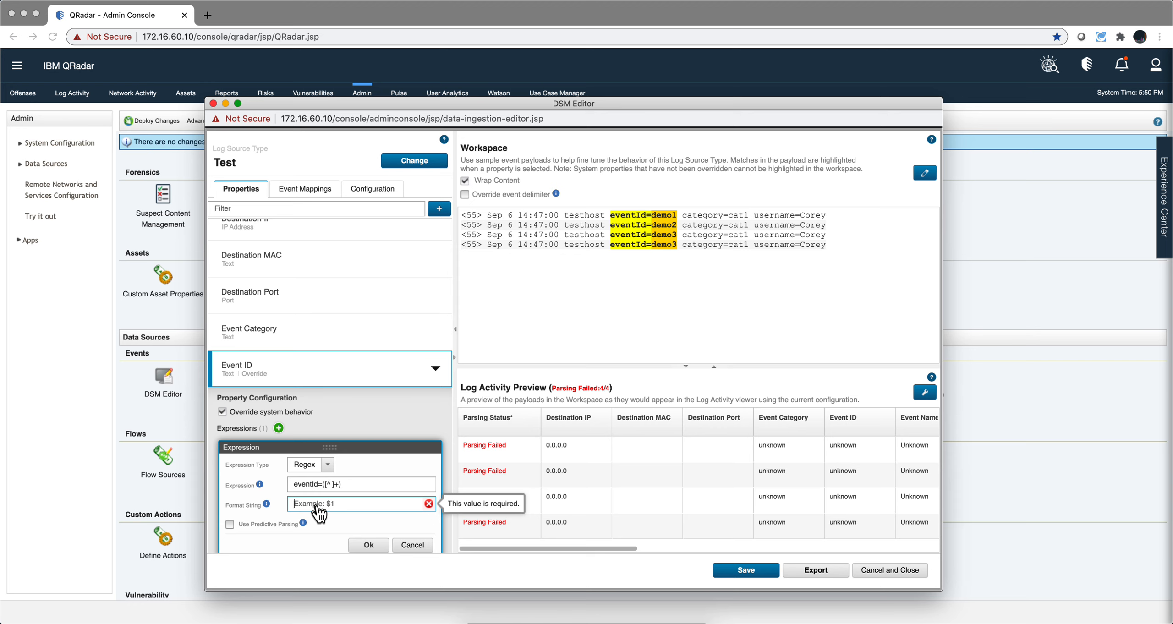
type("$1")
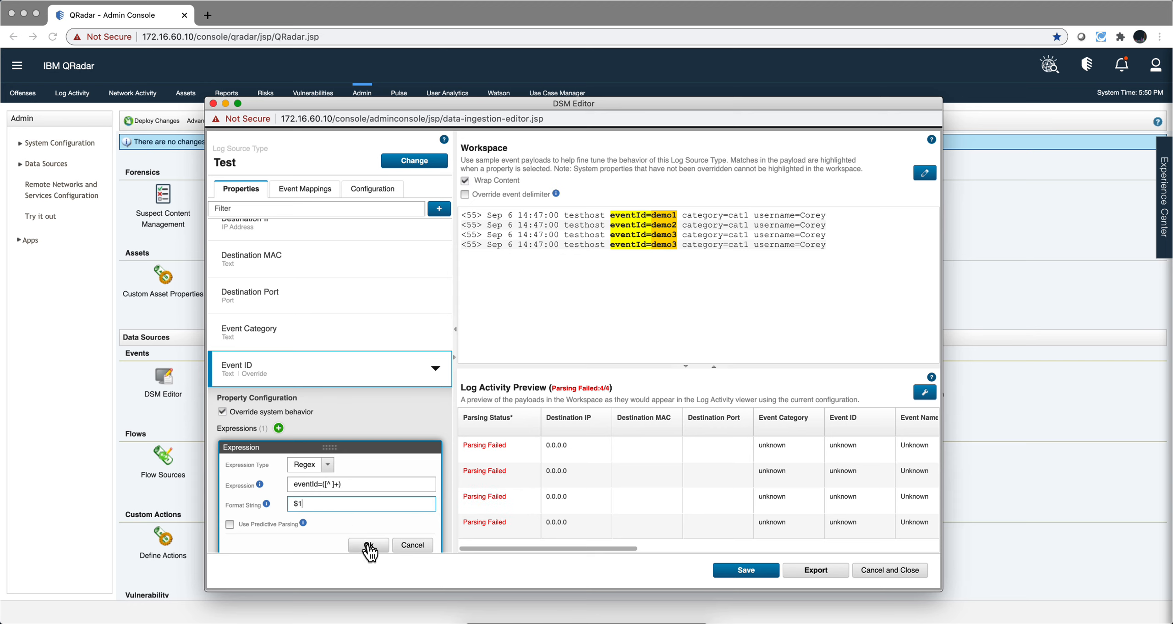
left_click(369, 545)
scroll(447, 353, "up", 1)
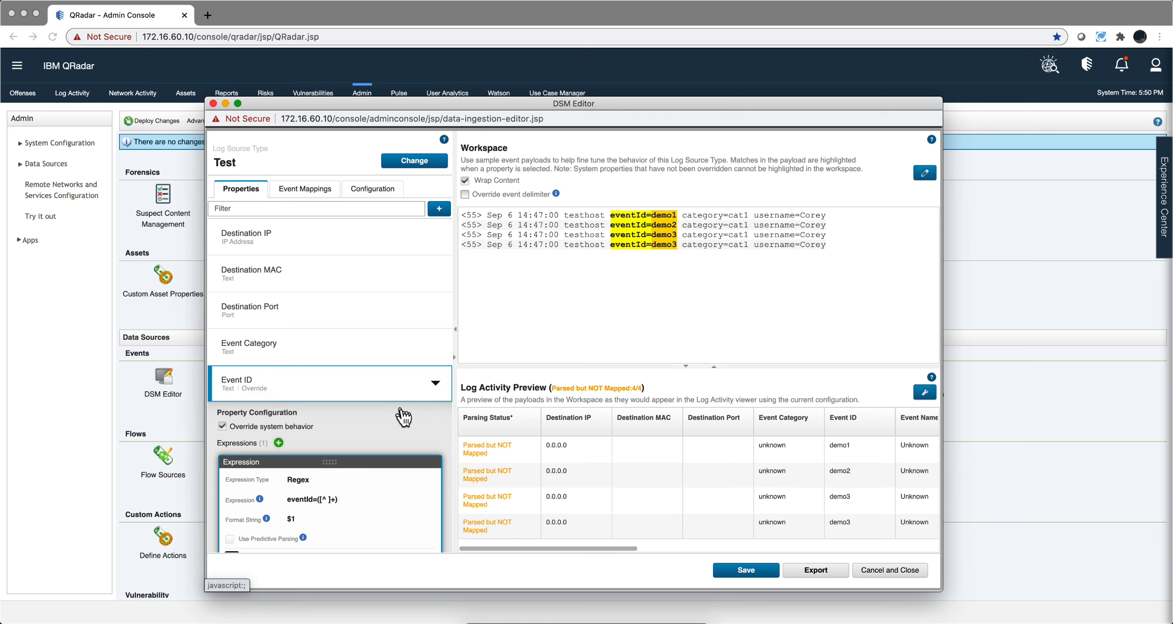
Override the system behavior of the Event Category property and enter the regex category=([^ ]+), reusing the key text from the sample payload
mouse_move(519, 456)
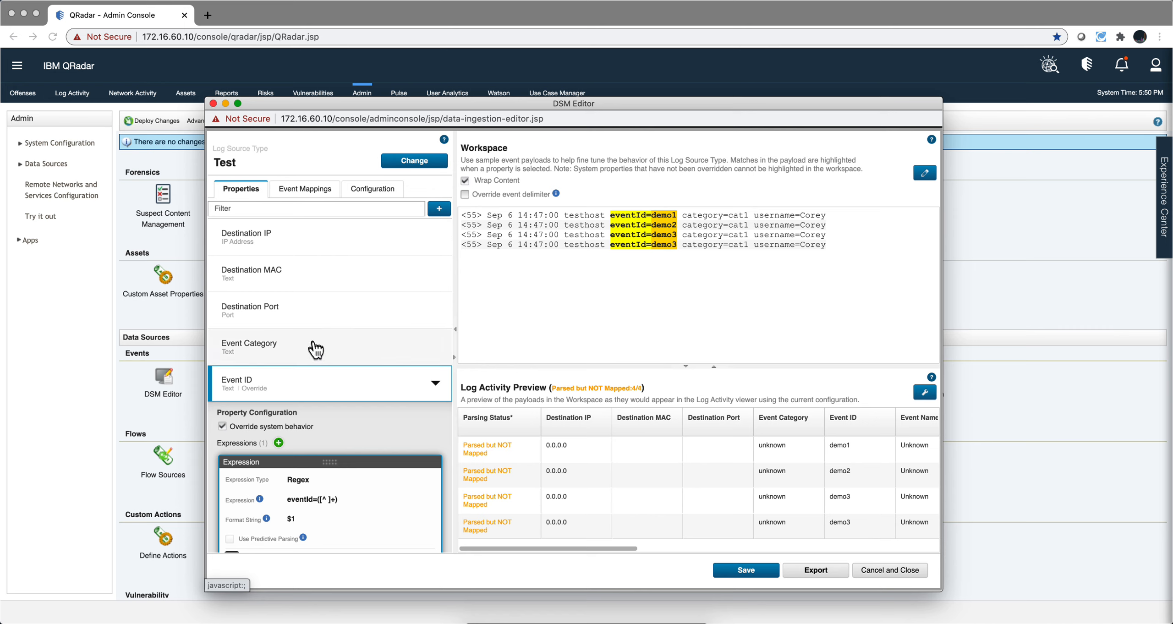
left_click(315, 350)
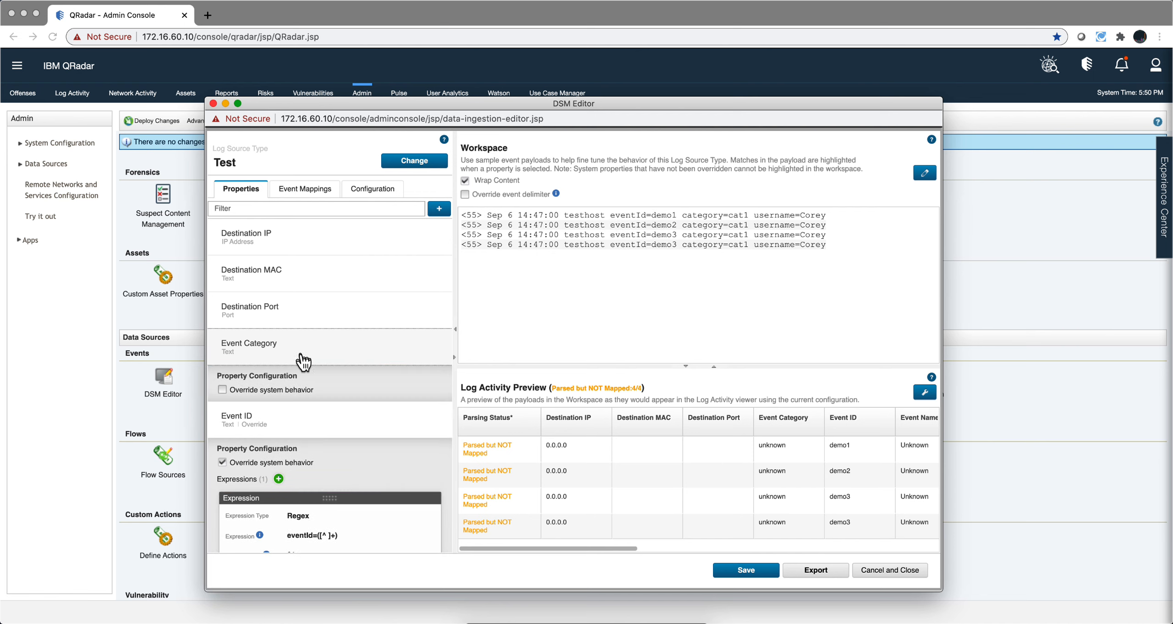
left_click(222, 390)
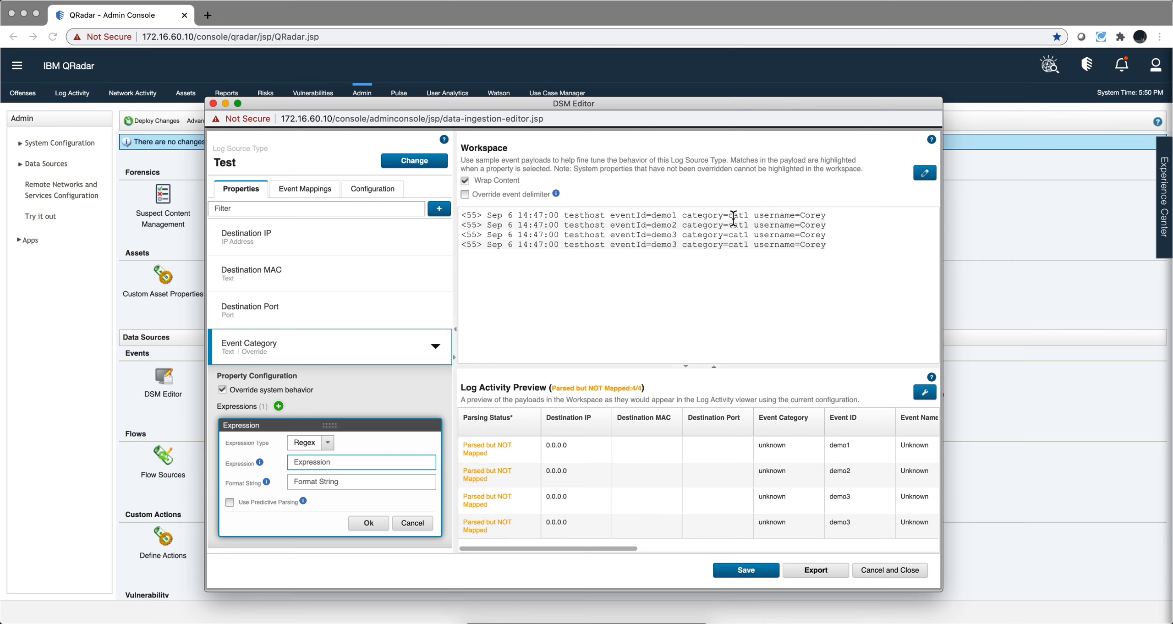
left_click_drag(730, 215, 681, 216)
key("super+c")
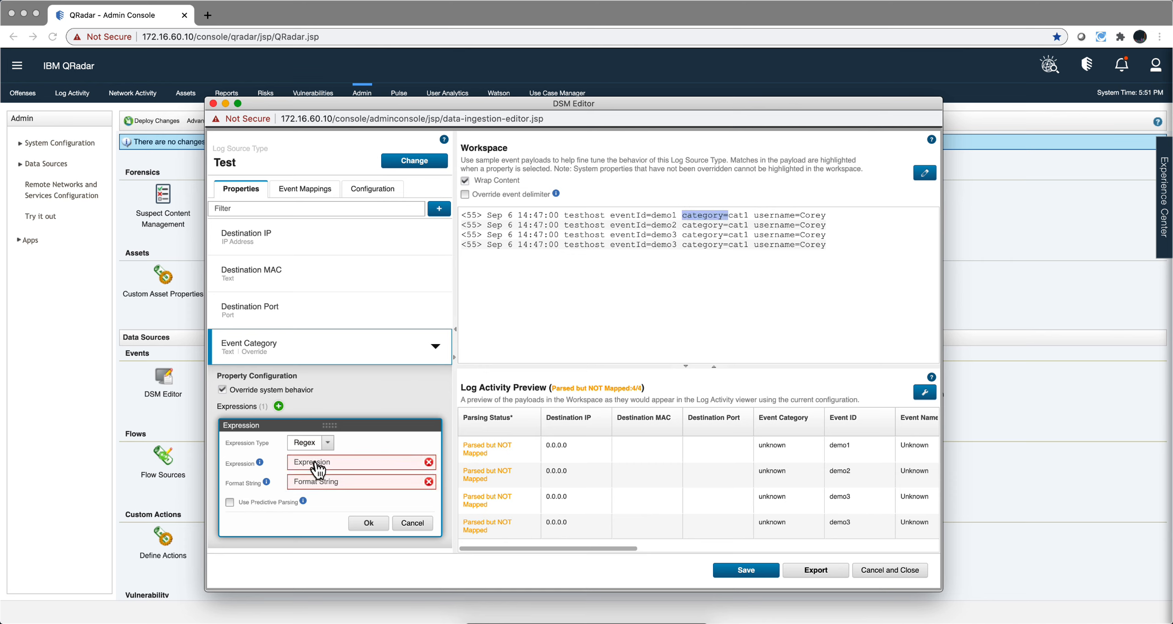
left_click(315, 463)
key("super+v")
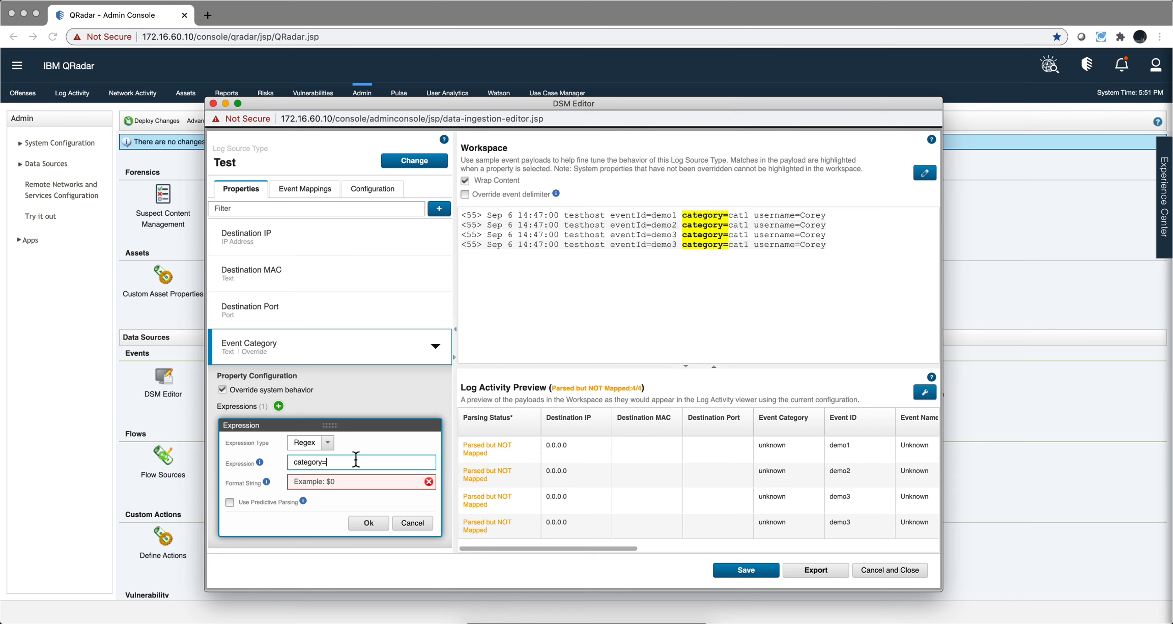
type("([^")
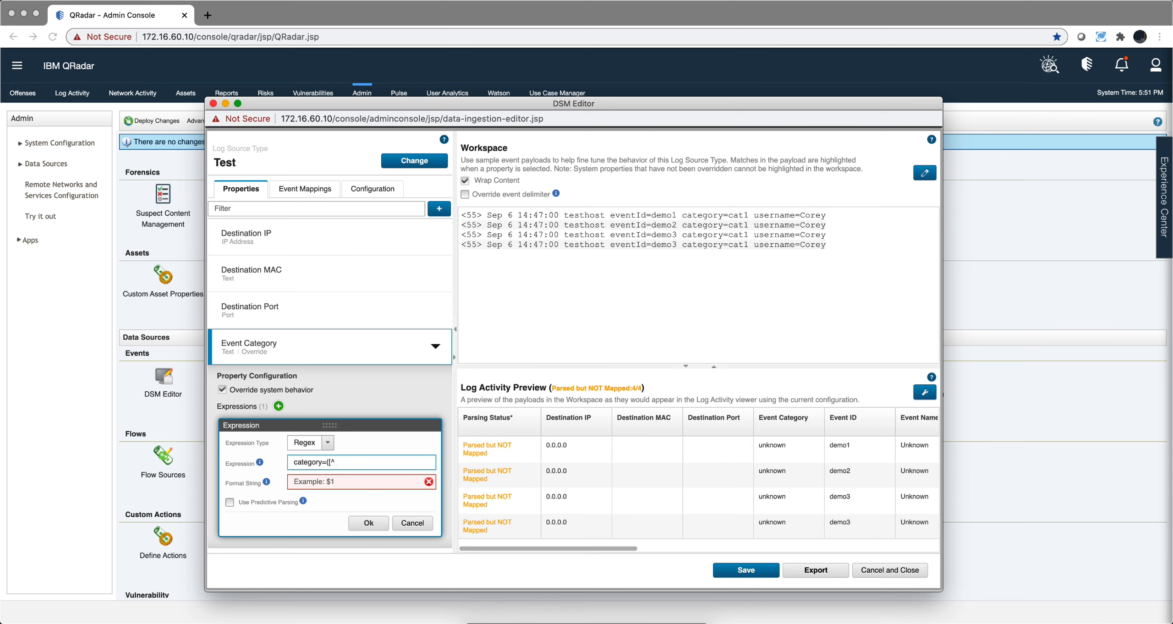
type("]+")
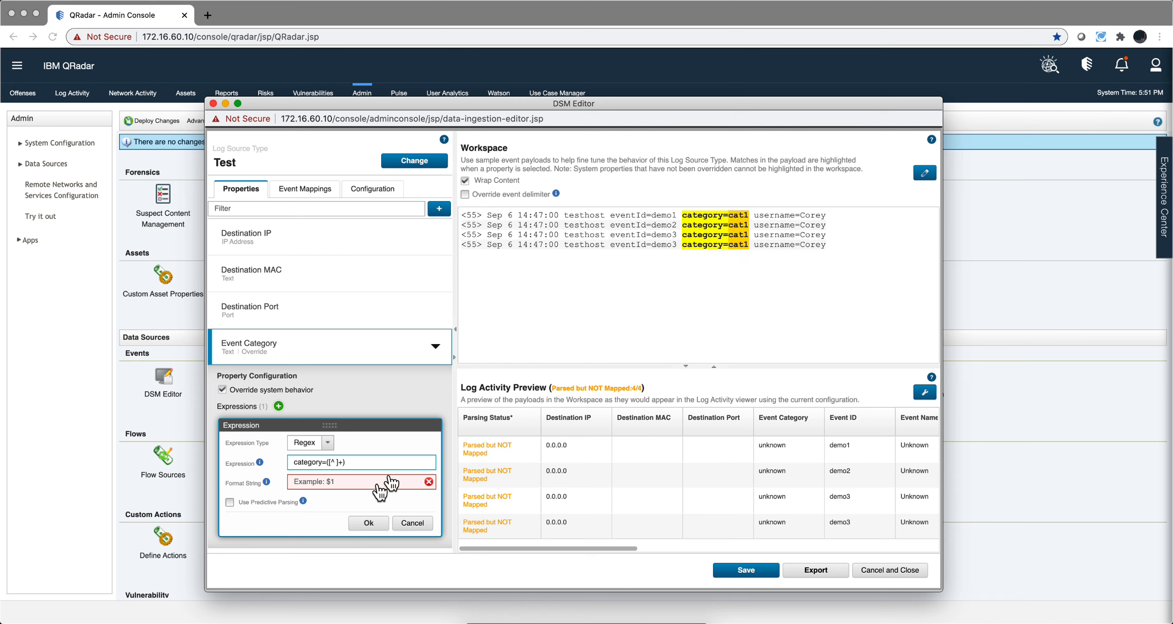
Set the format string of the Event Category expression to $1 and confirm the expression
left_click(315, 489)
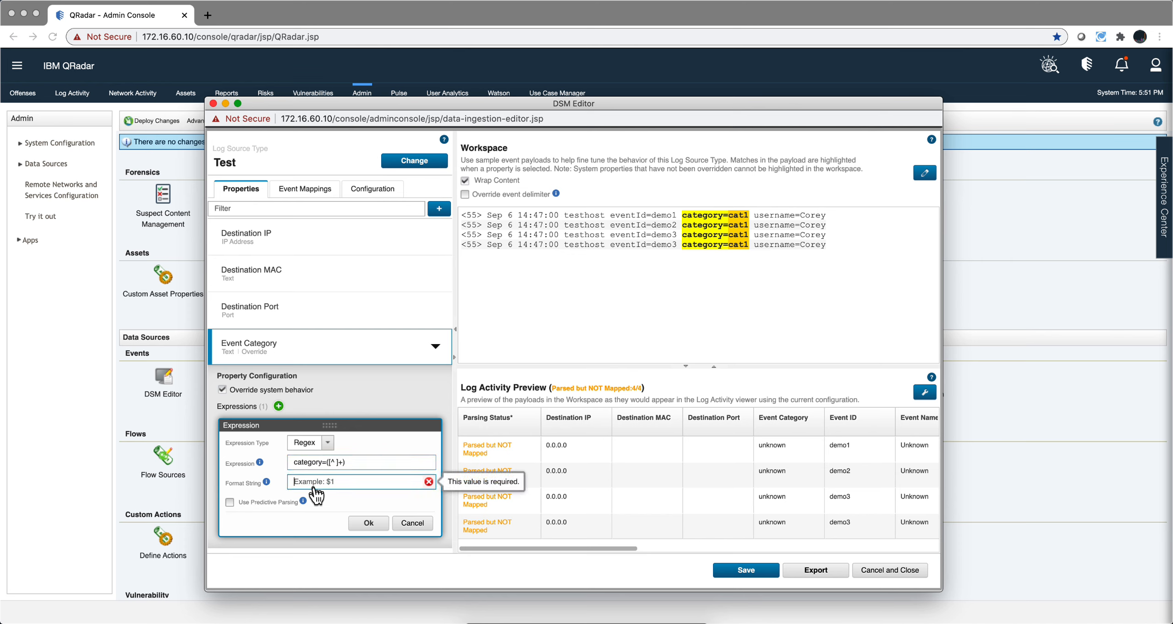
type("$1")
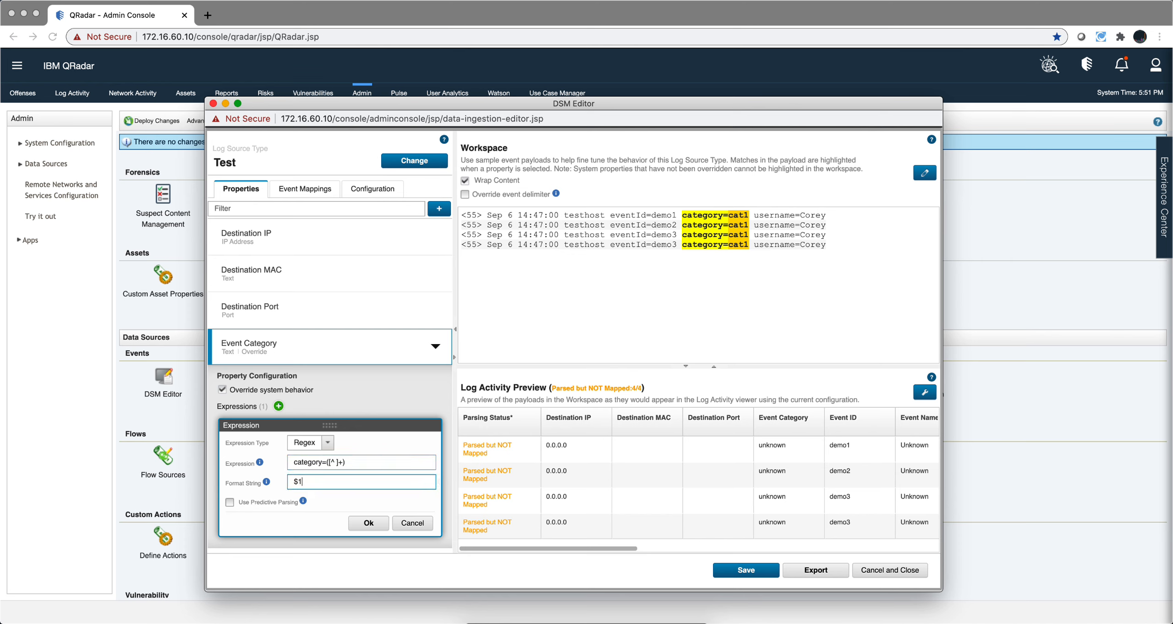
left_click(362, 523)
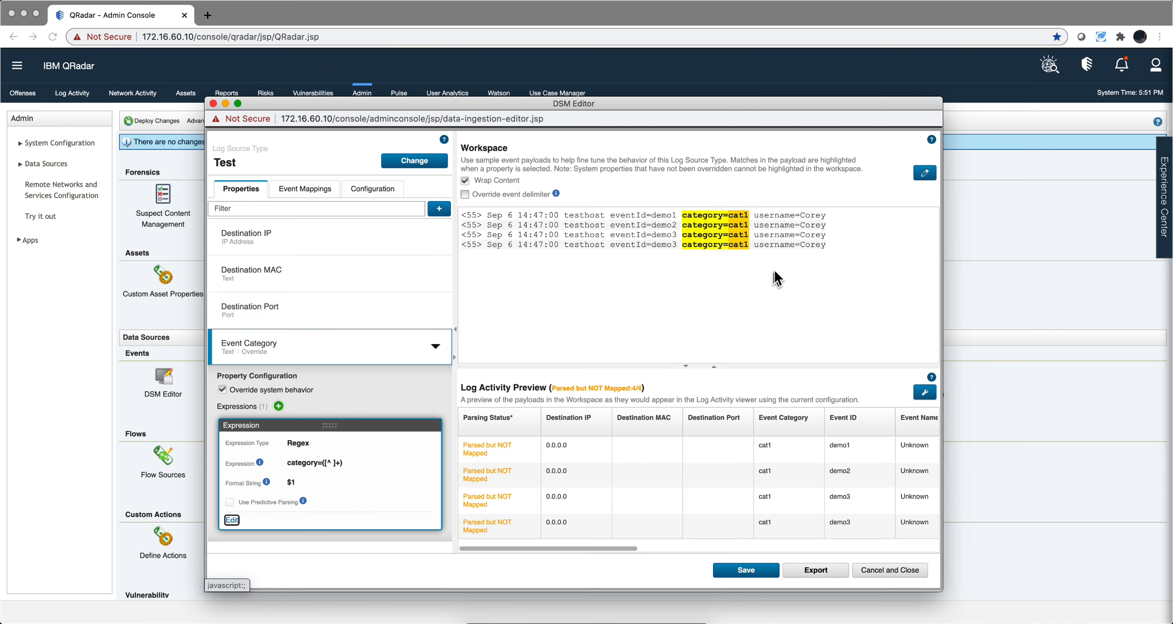
Override the system behavior of the Username property and enter the regex username=([^ ]+), reusing the key text from the sample payload
left_click_drag(800, 215, 755, 215)
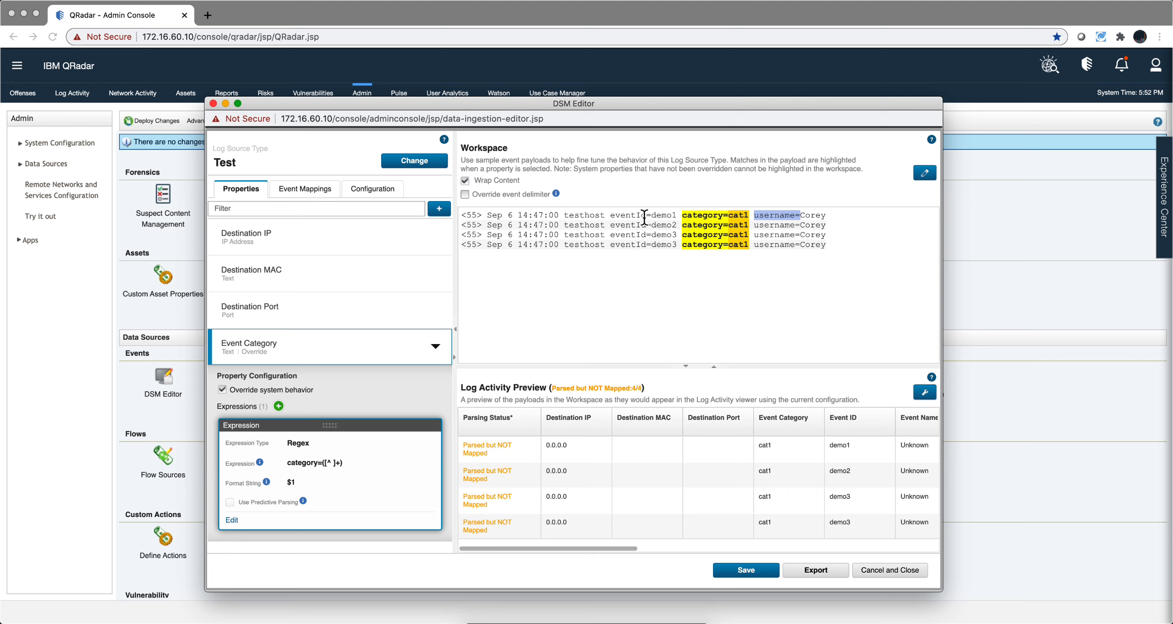
scroll(340, 398, "down", 10)
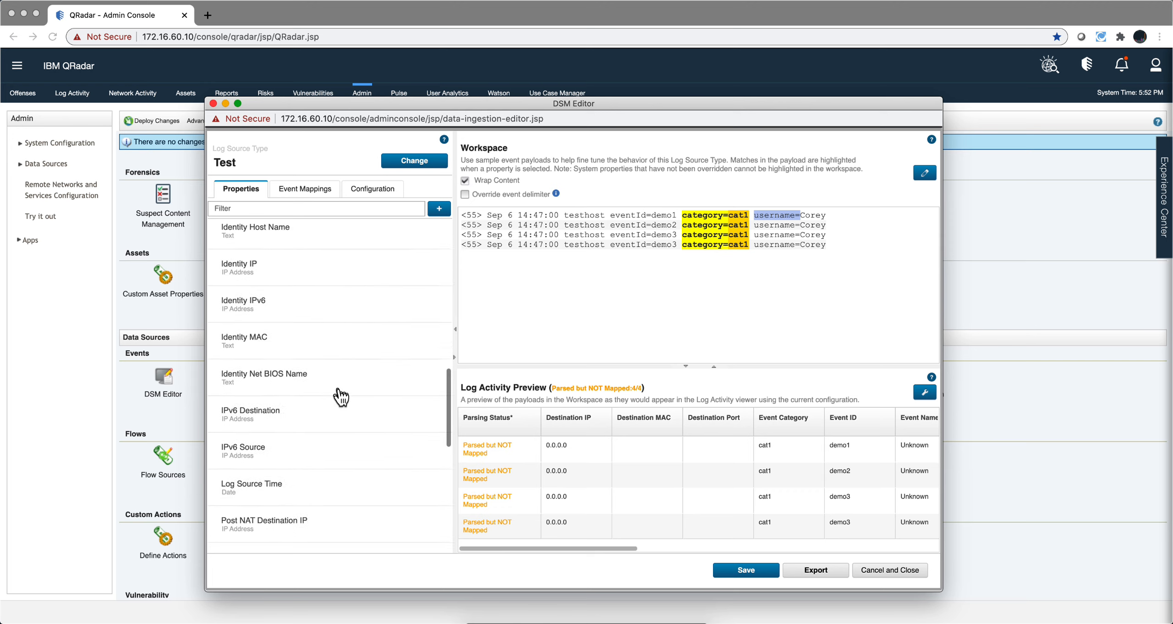
left_click(253, 538)
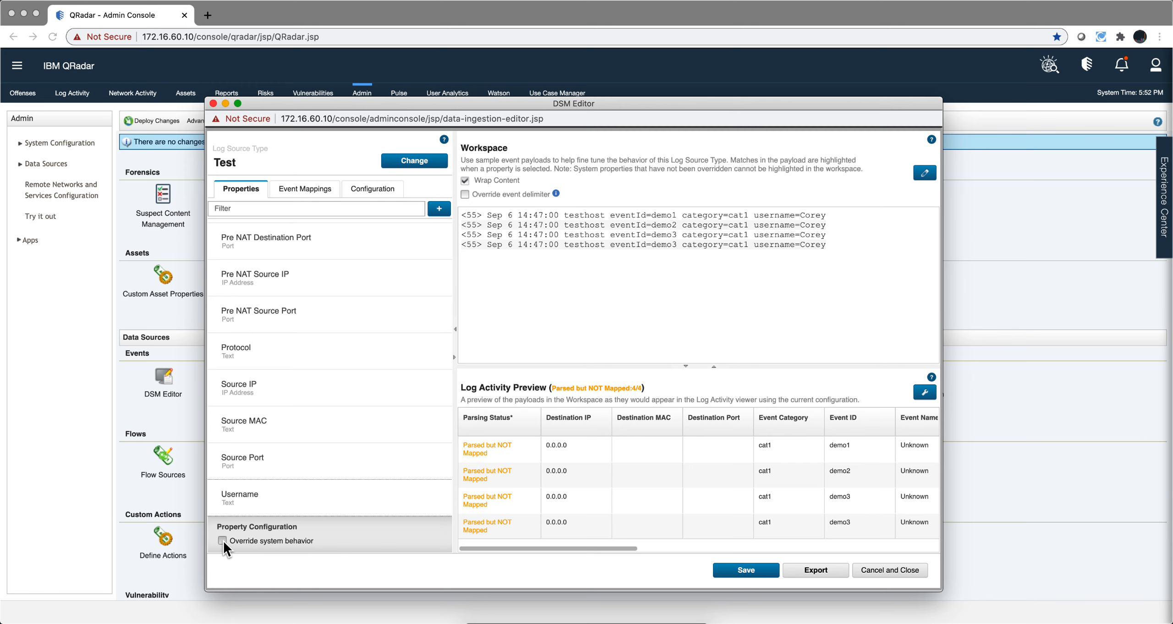
left_click(223, 541)
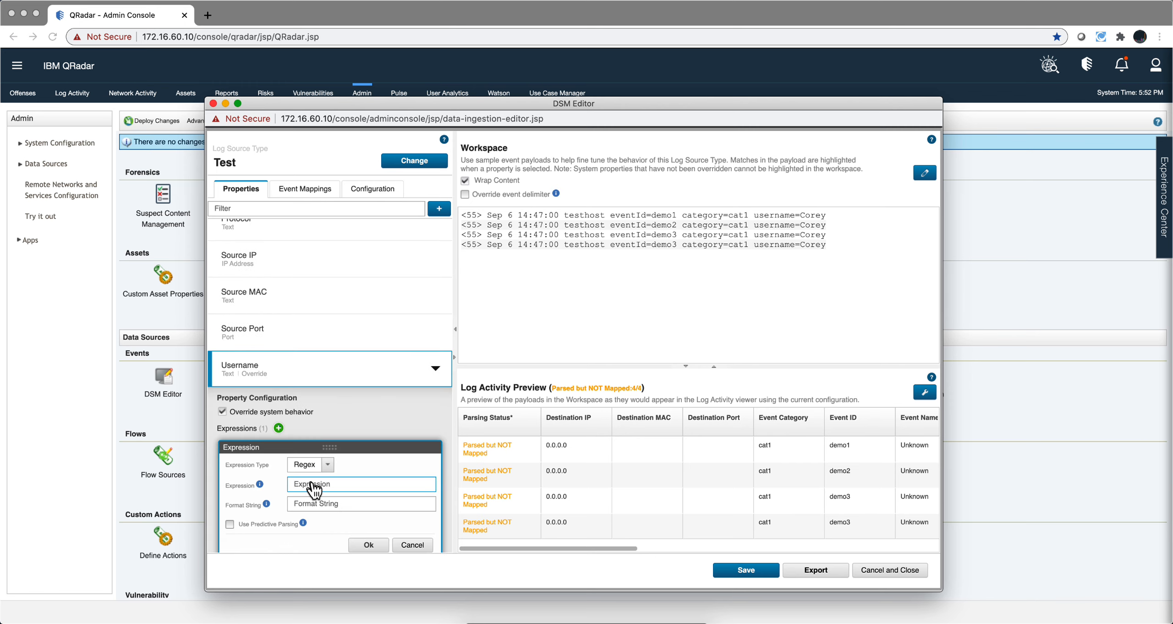
type("username=")
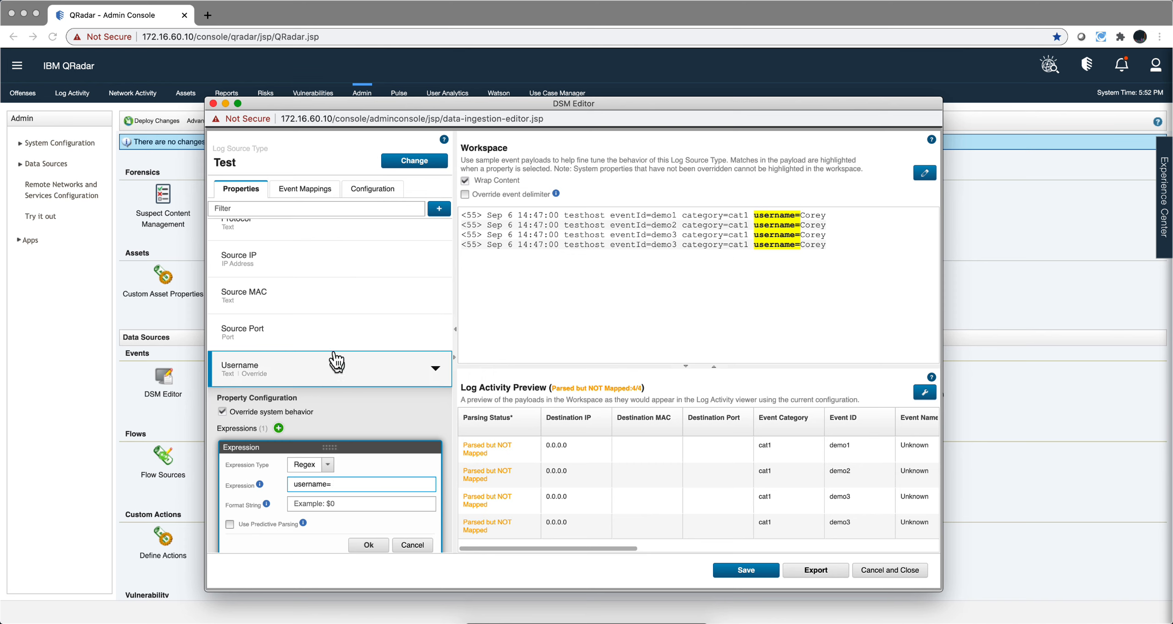
scroll(325, 309, "up", 5)
scroll(325, 310, "up", 10)
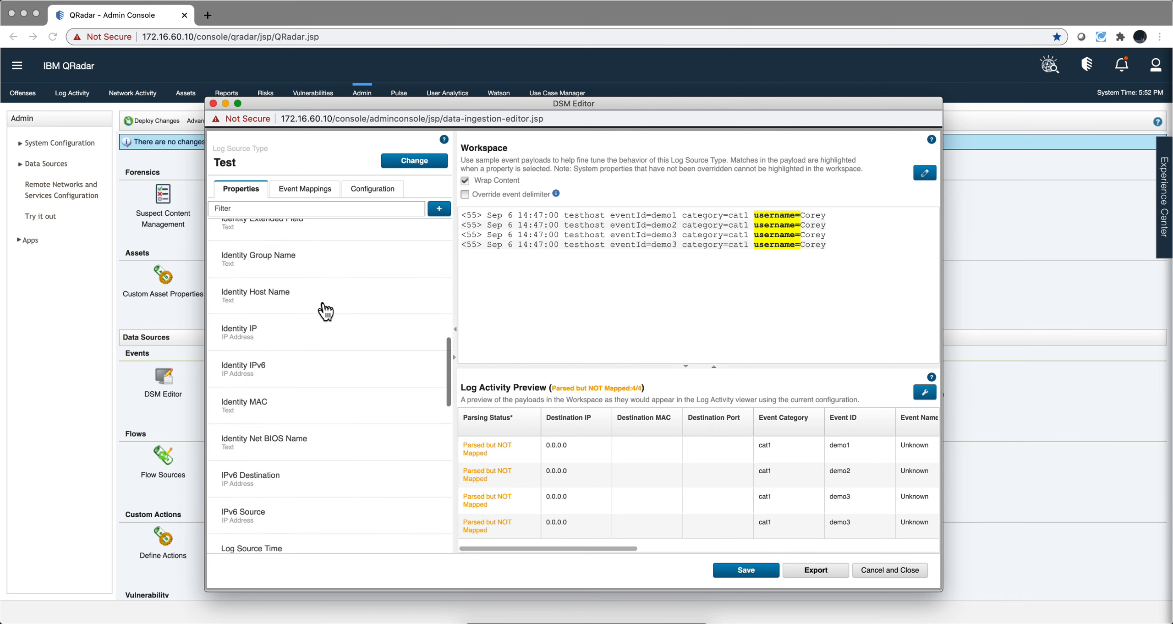
scroll(325, 310, "down", 15)
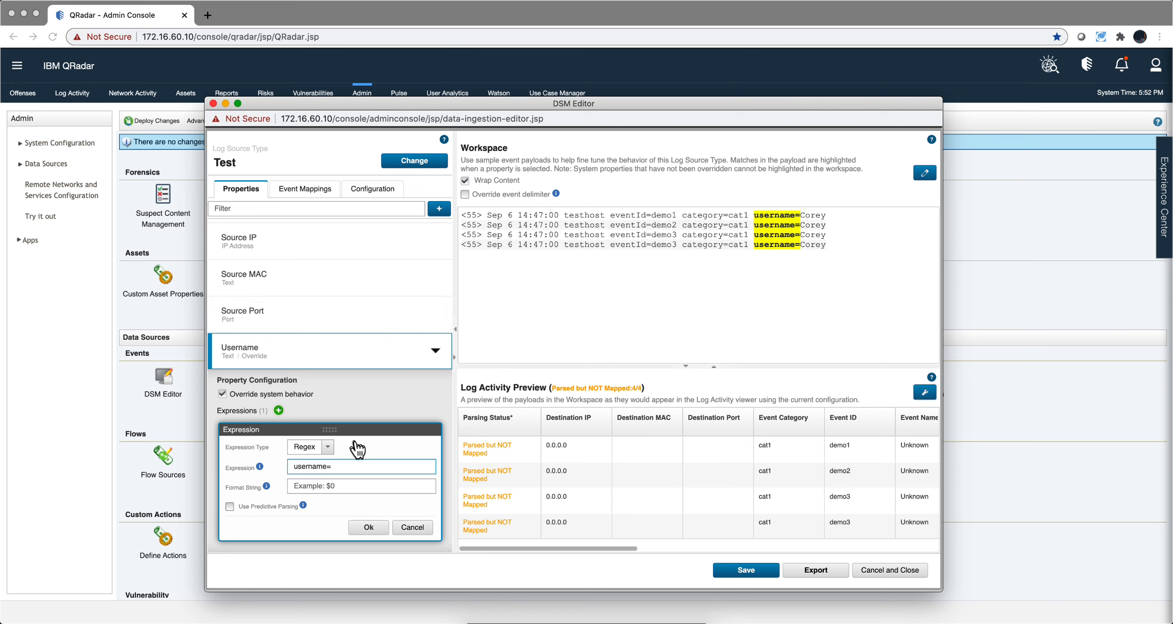
type("(")
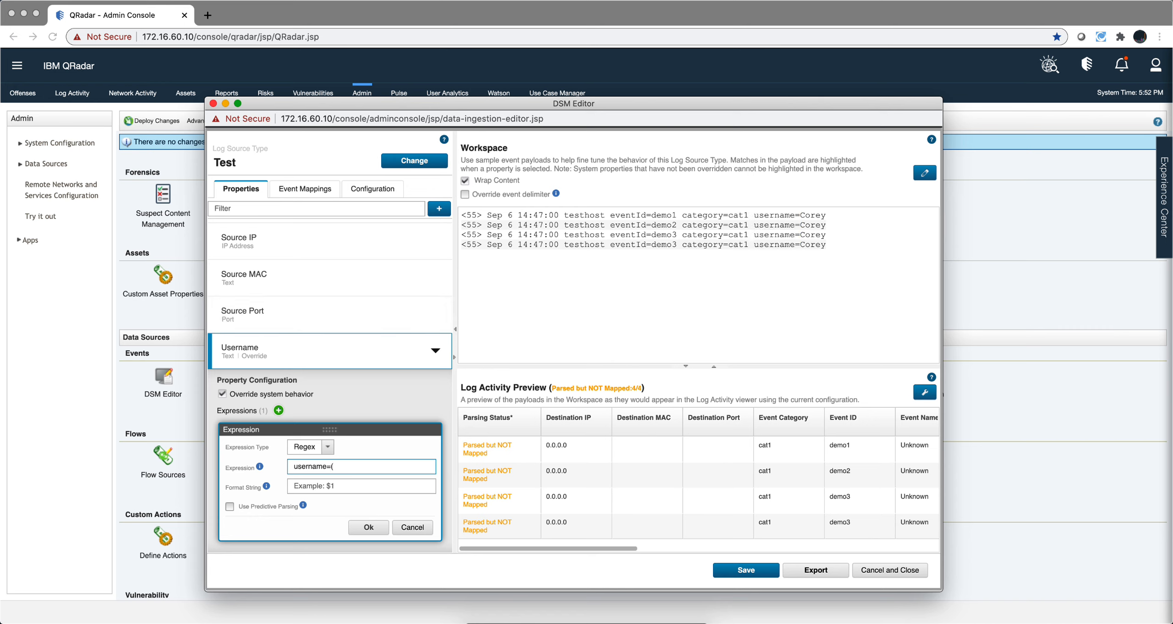
type("[^ ]+)")
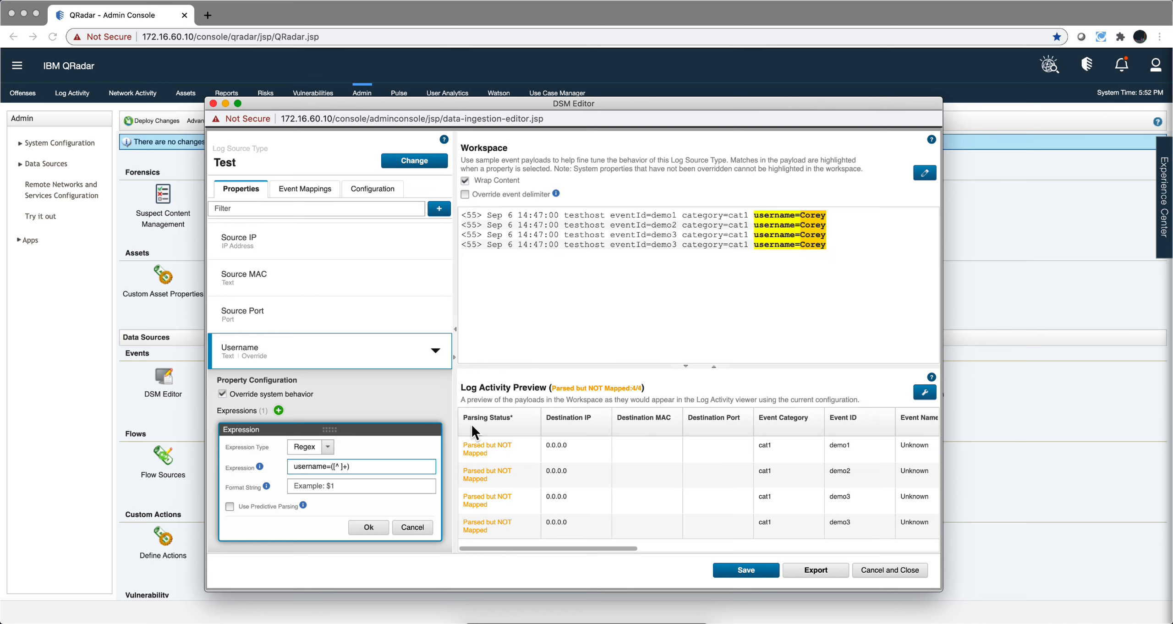
Set the format string of the Username expression to $1 and confirm the expression
left_click(294, 488)
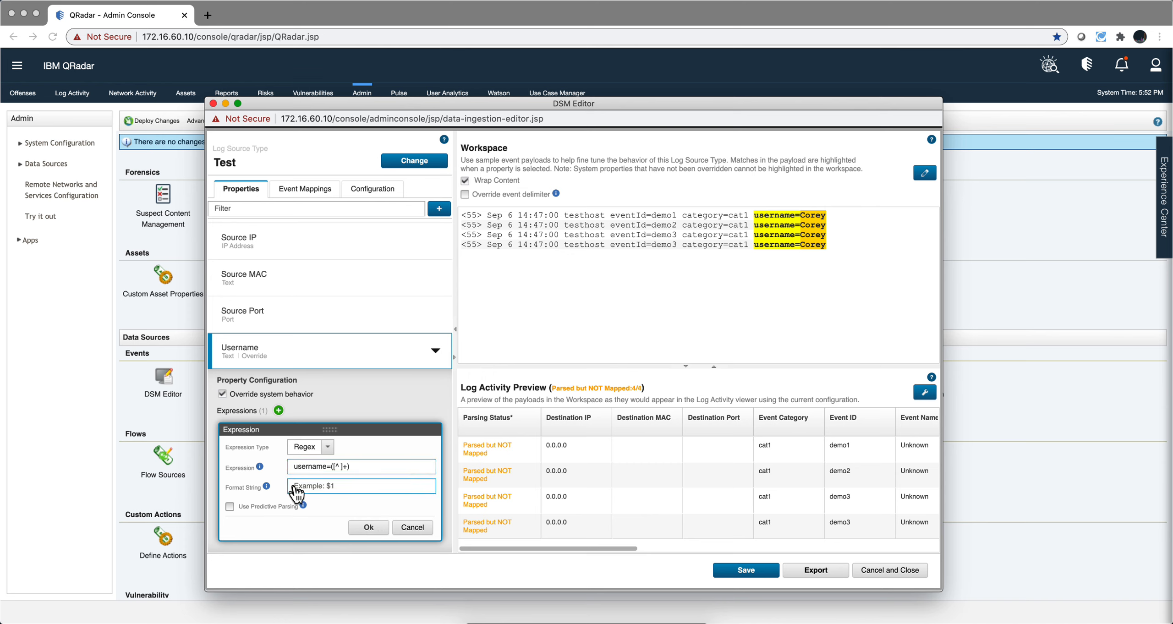
type("$1")
left_click(368, 527)
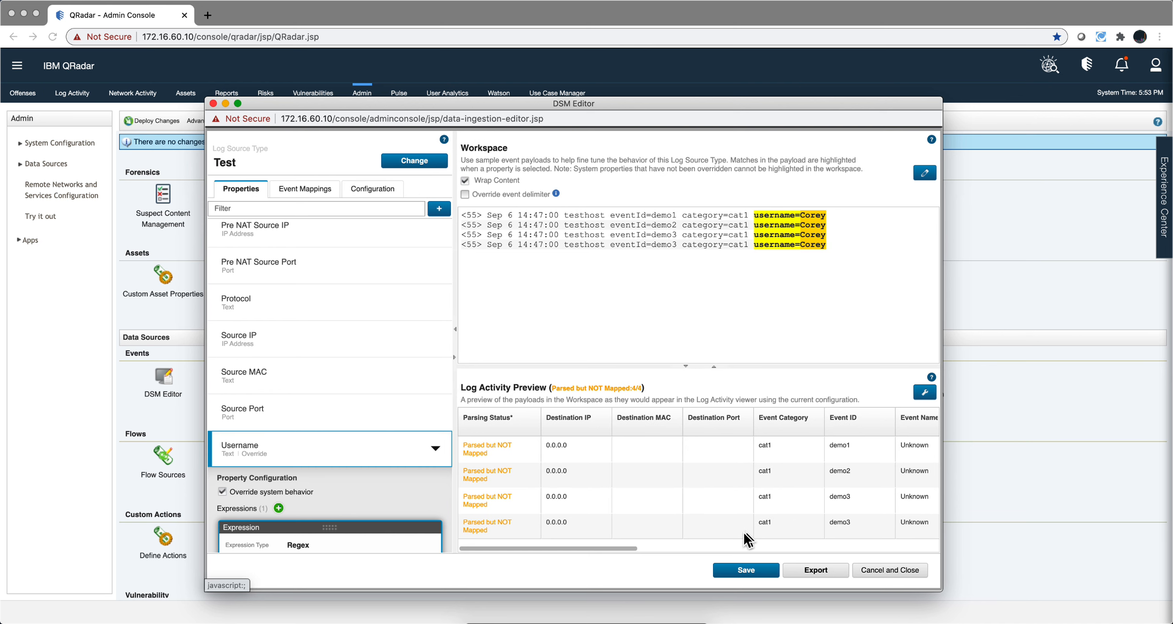
Configure the Log Activity Preview columns to hide Destination MAC and Destination IP
mouse_move(623, 544)
left_mouse_down()
mouse_move(698, 546)
mouse_move(606, 547)
left_mouse_up()
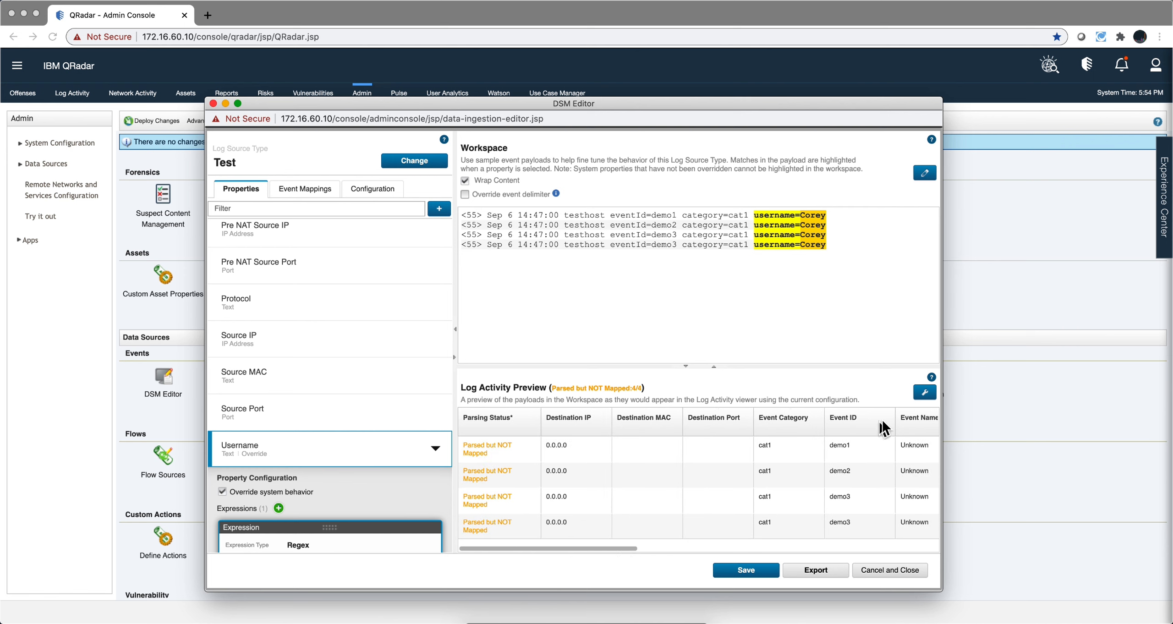
left_click(924, 393)
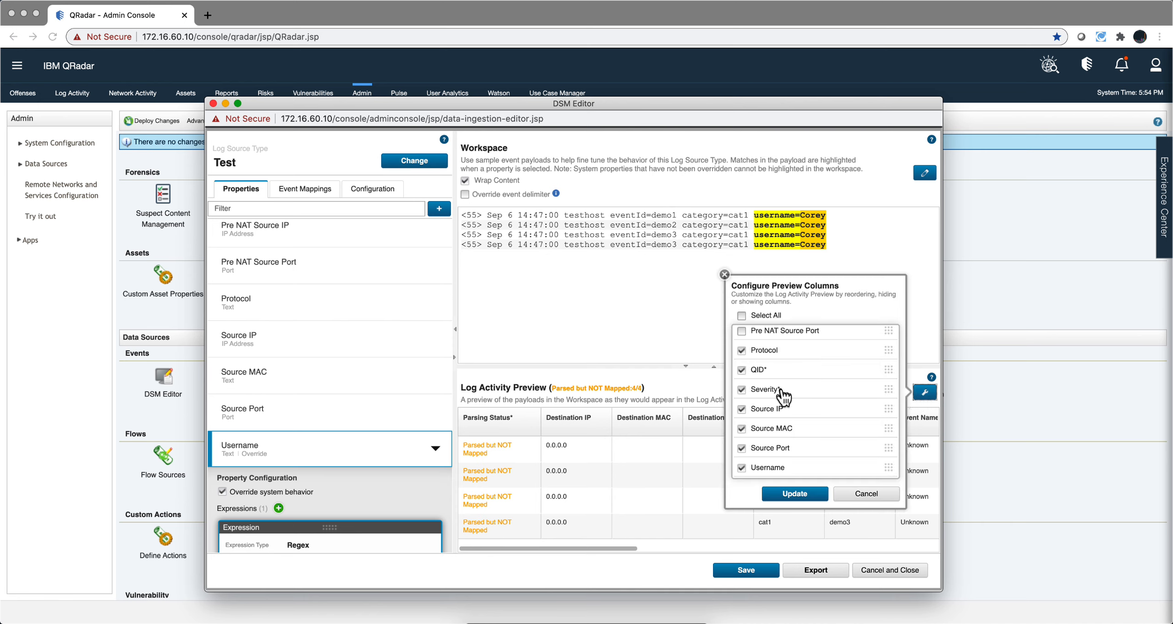
scroll(792, 403, "down", 1)
scroll(792, 405, "up", 1)
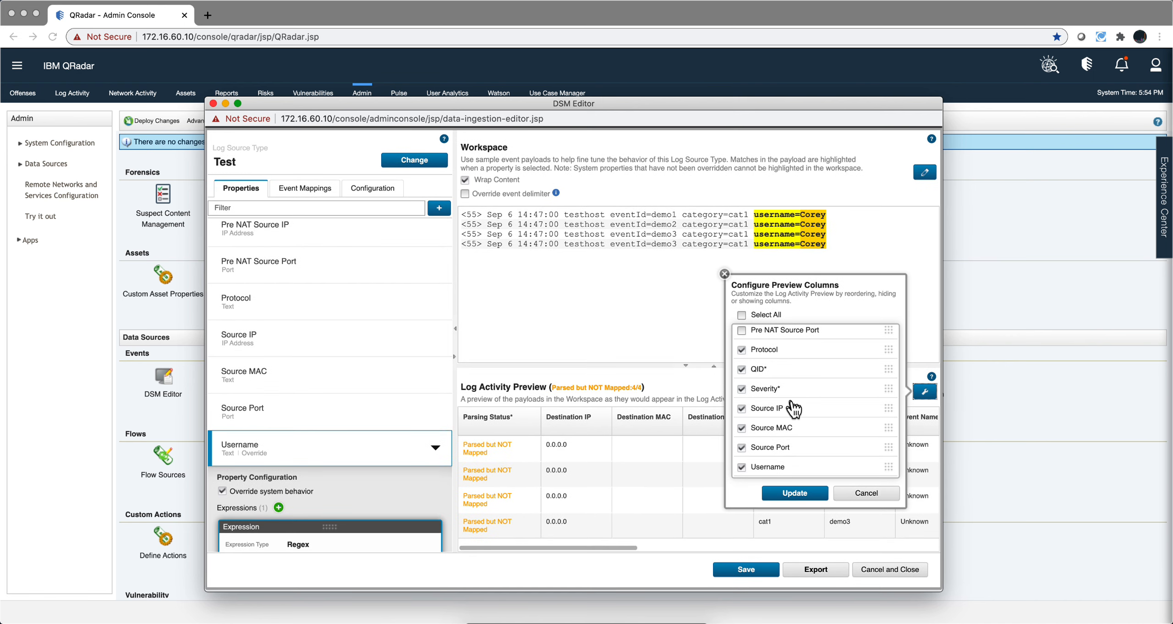
scroll(823, 411, "up", 10)
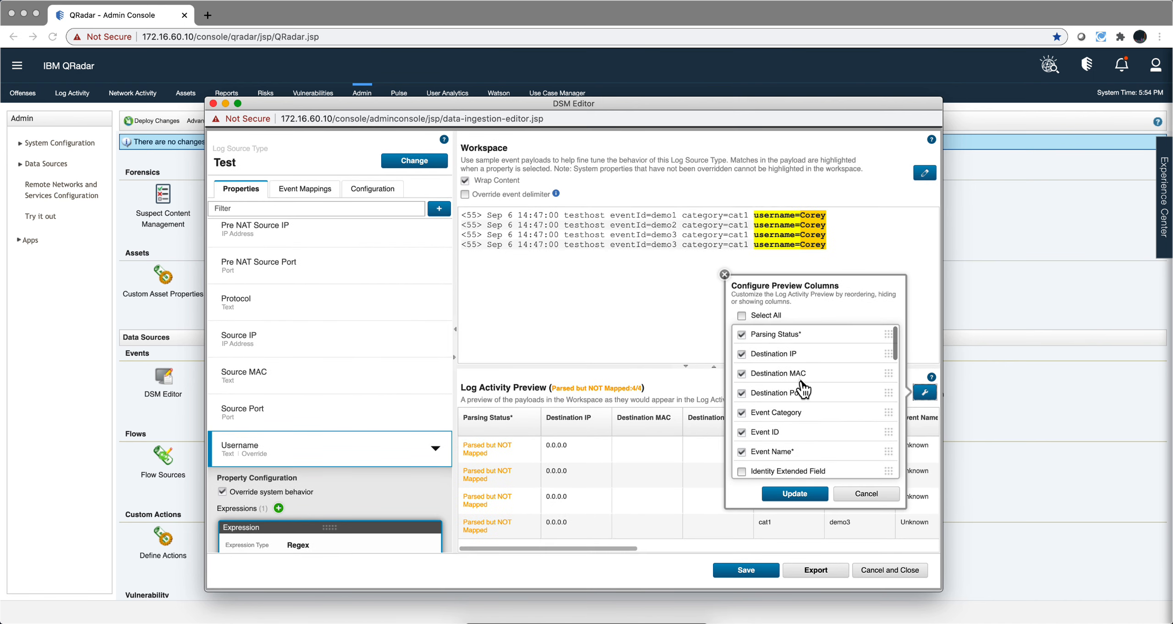
left_click(744, 373)
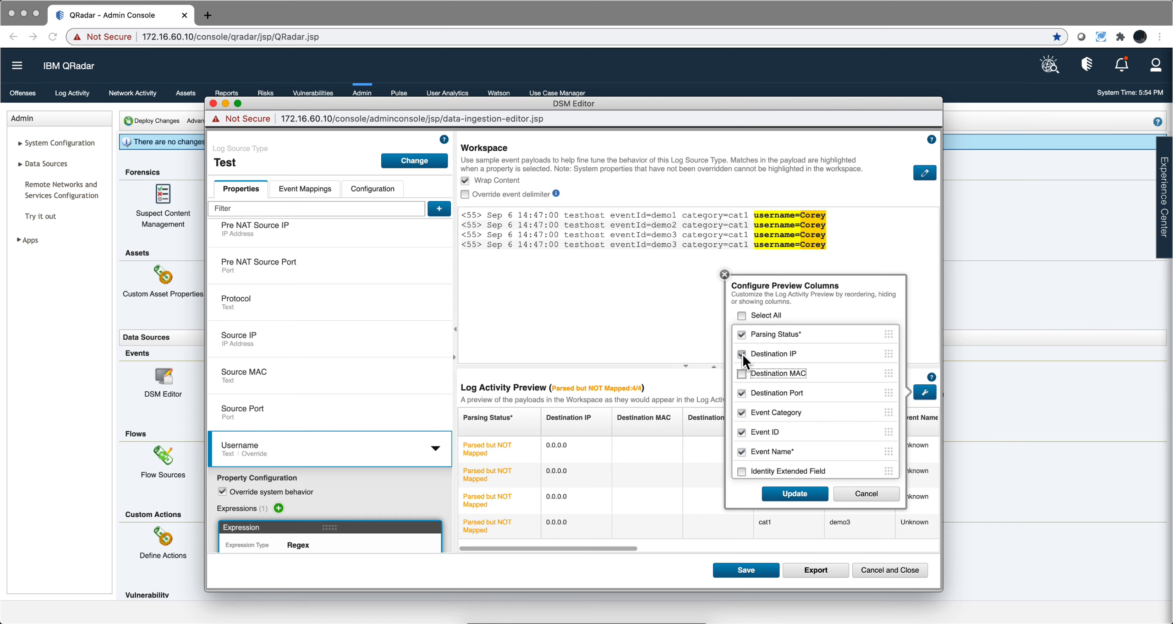
left_click(742, 354)
Move the Username column to just after Destination IP in the preview column order and update the preview
scroll(852, 399, "down", 5)
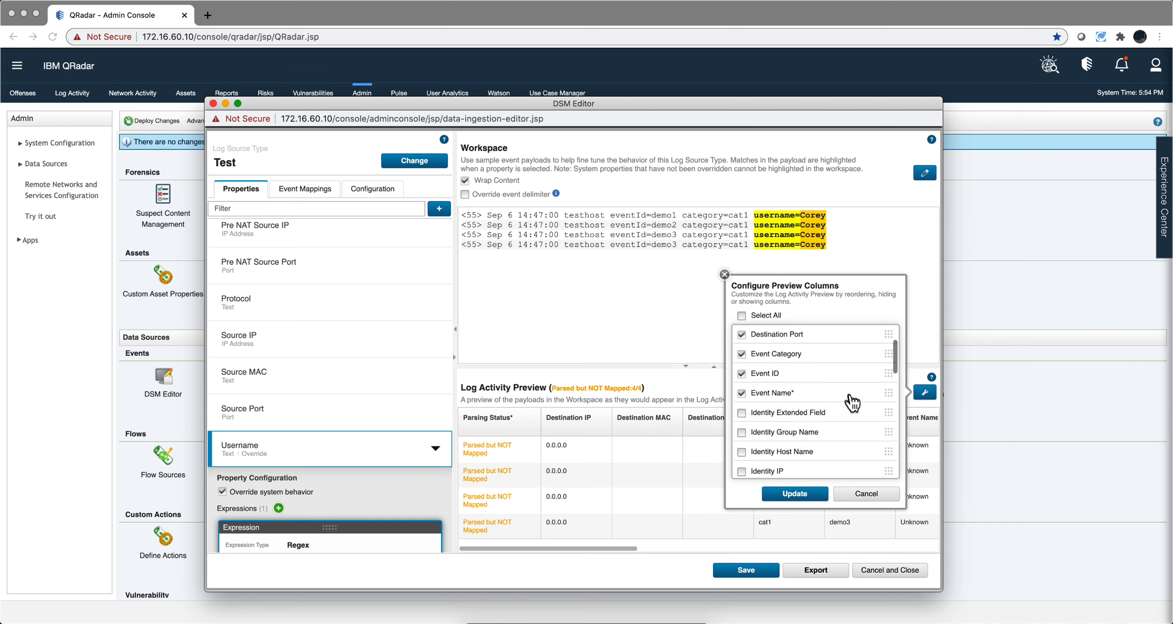
scroll(850, 400, "down", 3)
left_click(791, 469)
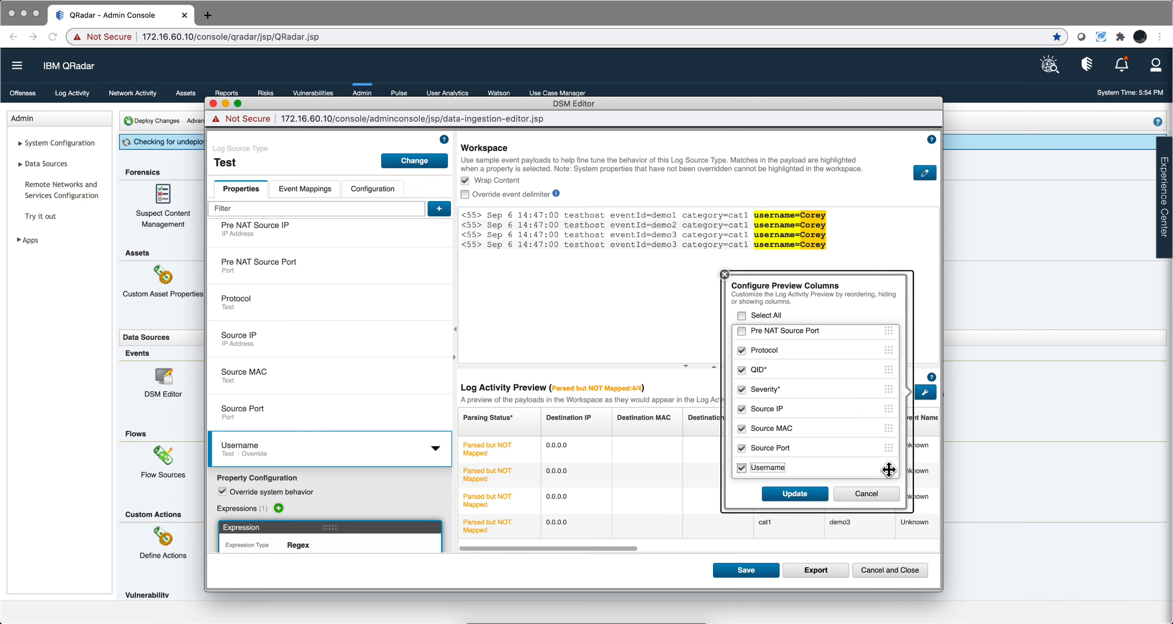
left_click_drag(889, 469, 839, 364)
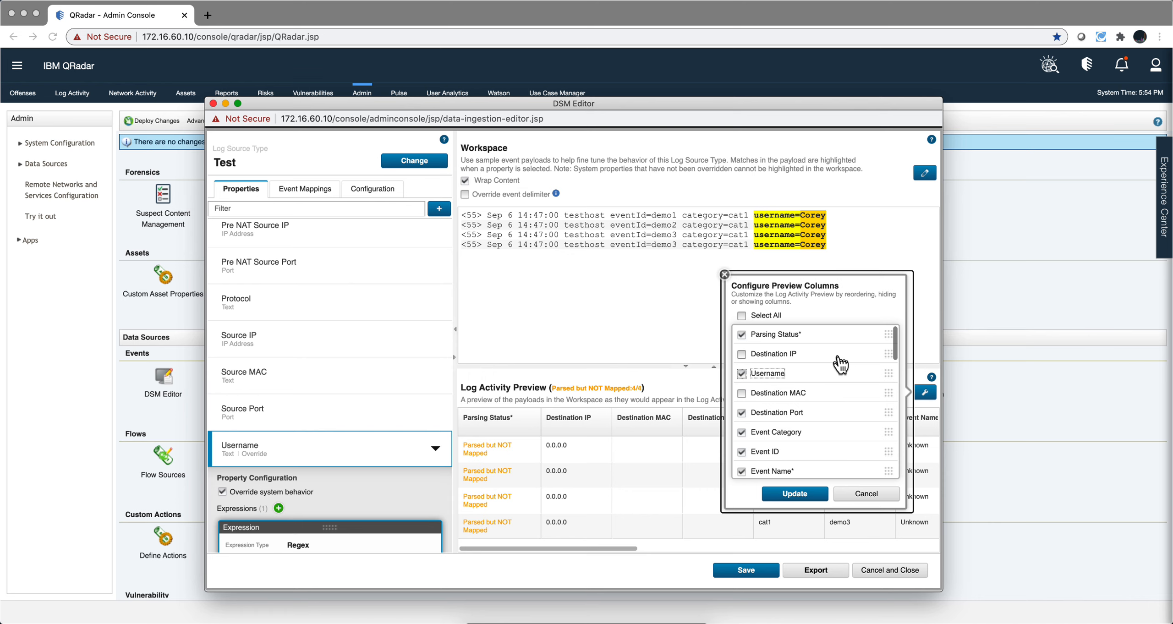
left_click(802, 495)
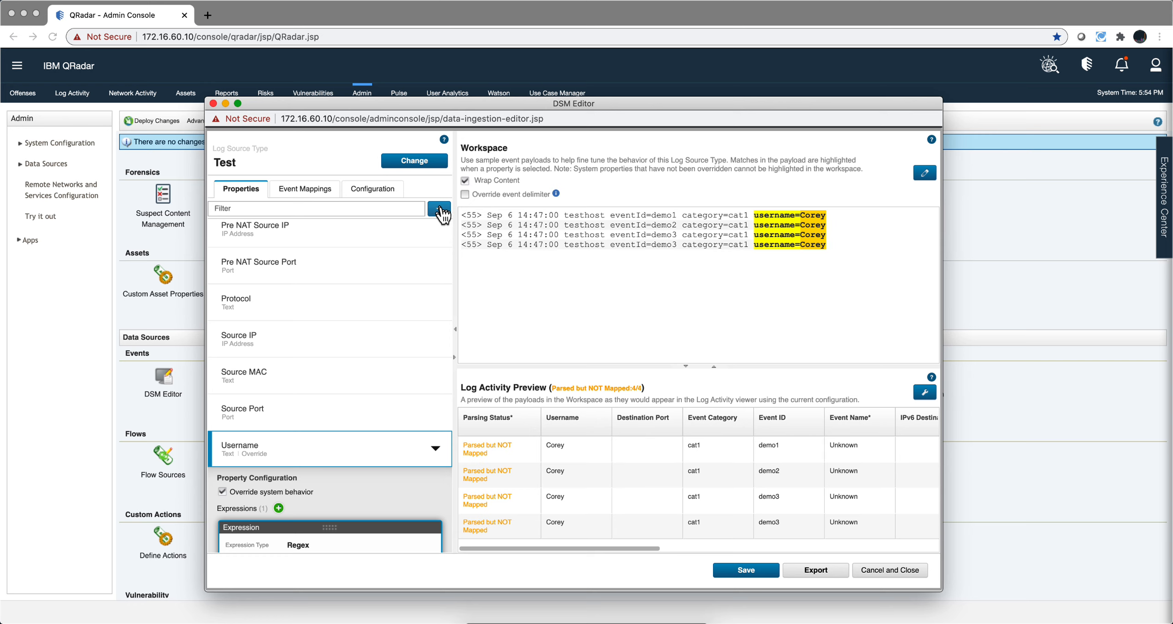
Start a new event mapping for event ID demo1 with category cat1 and open the QID record selection
left_click(310, 189)
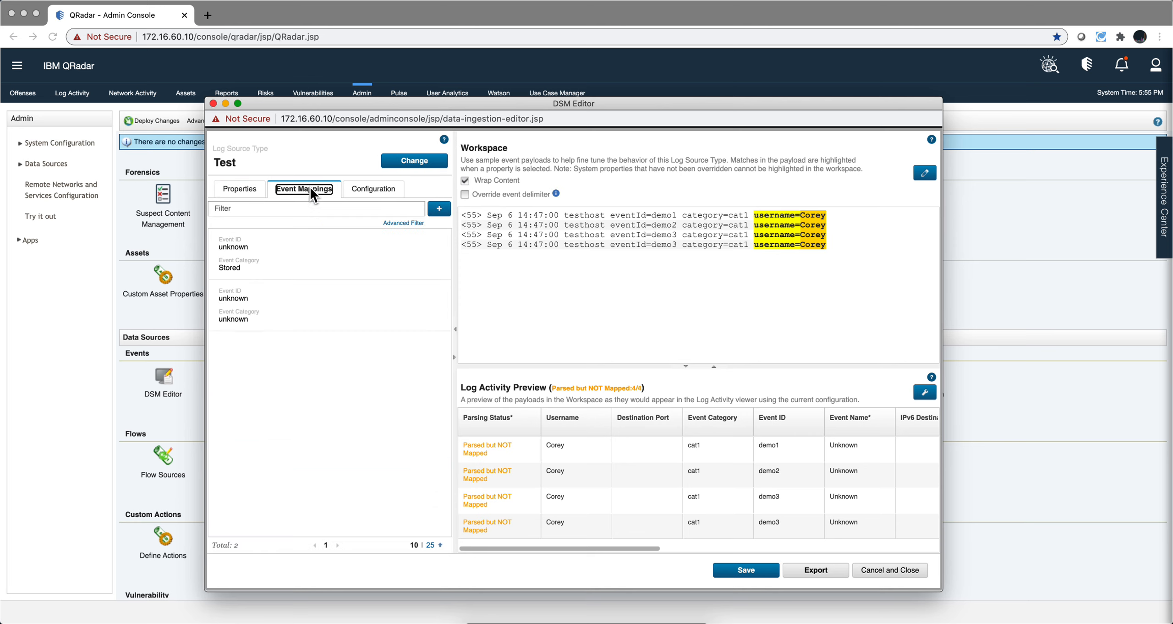
left_click(439, 210)
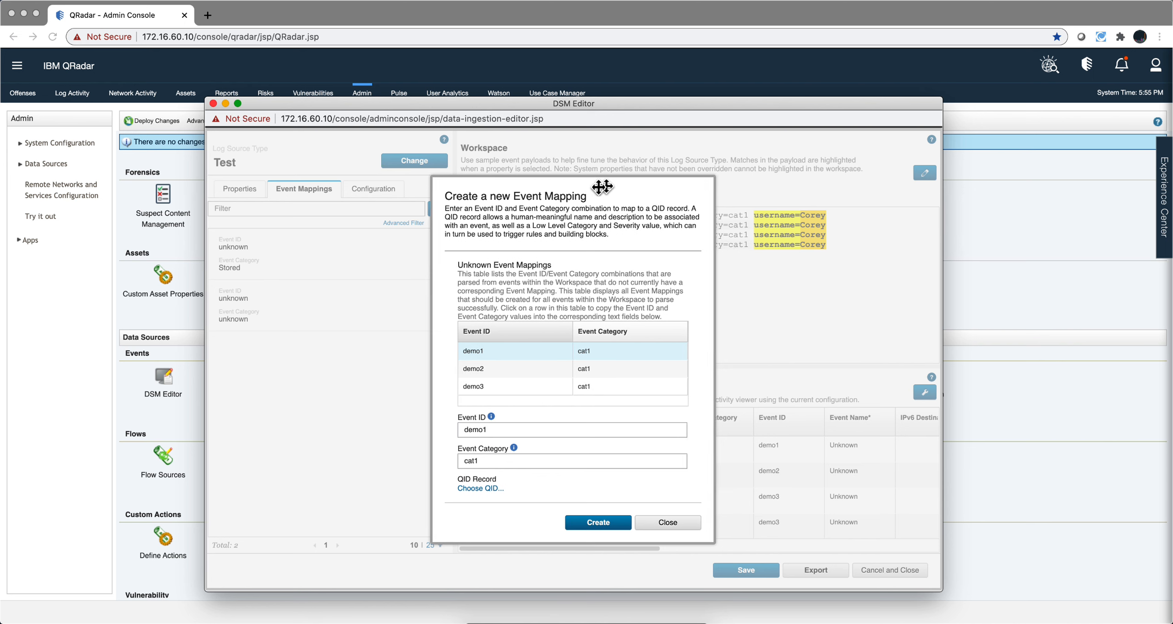
left_click_drag(611, 188, 510, 187)
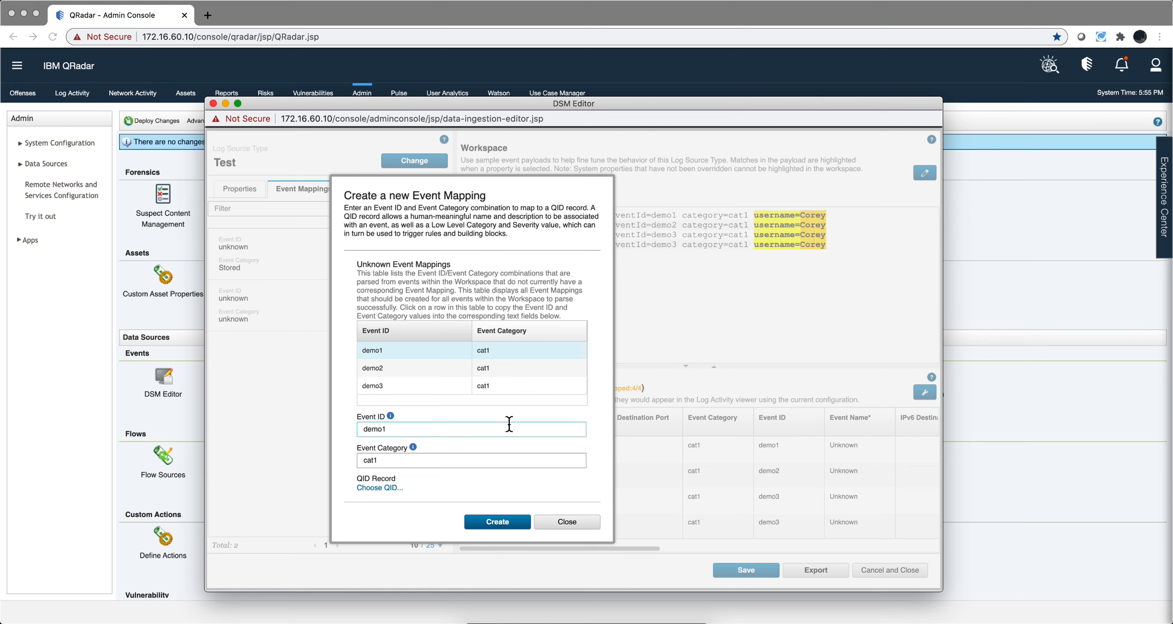
left_click(414, 350)
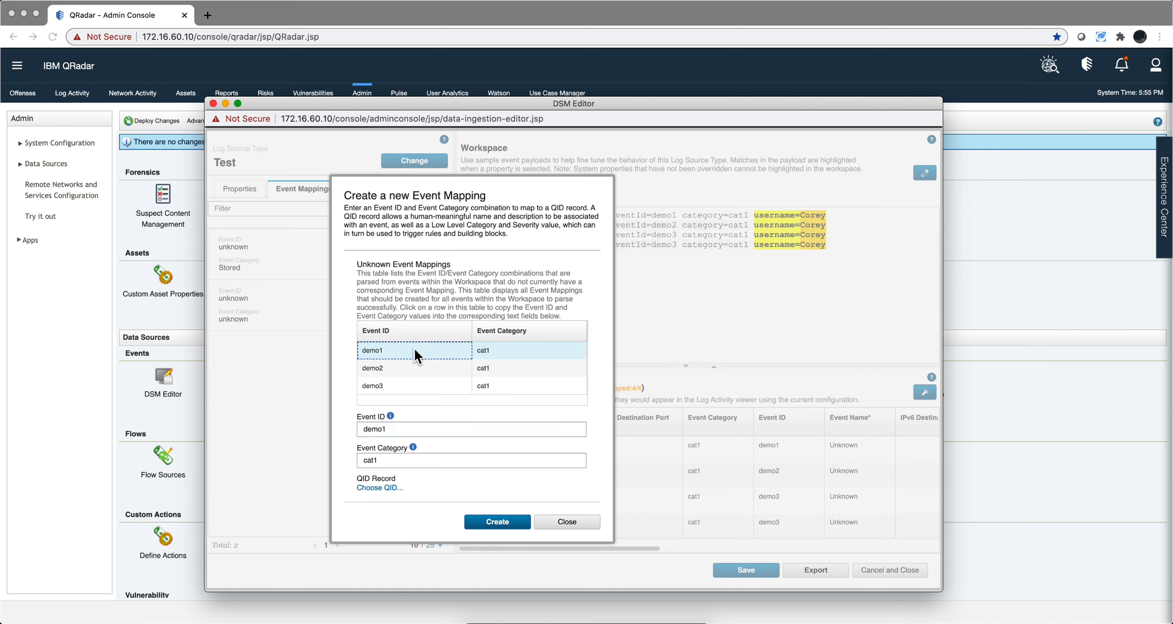
left_click(377, 489)
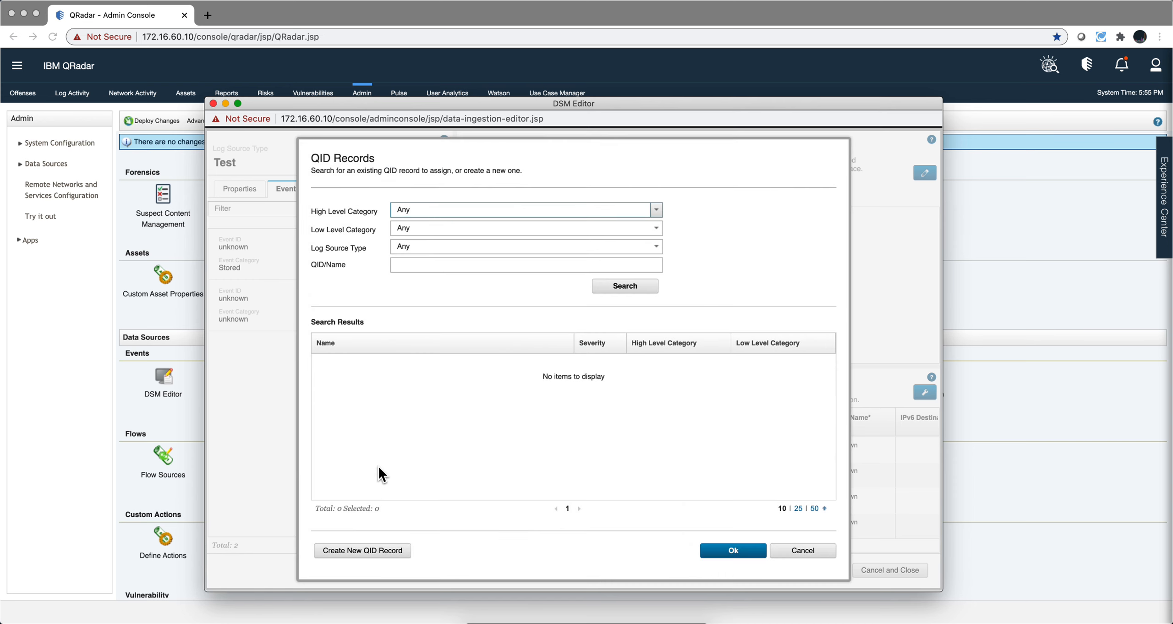
Start a new QID record named Test for the Test log source type with the description Descri
left_click(372, 550)
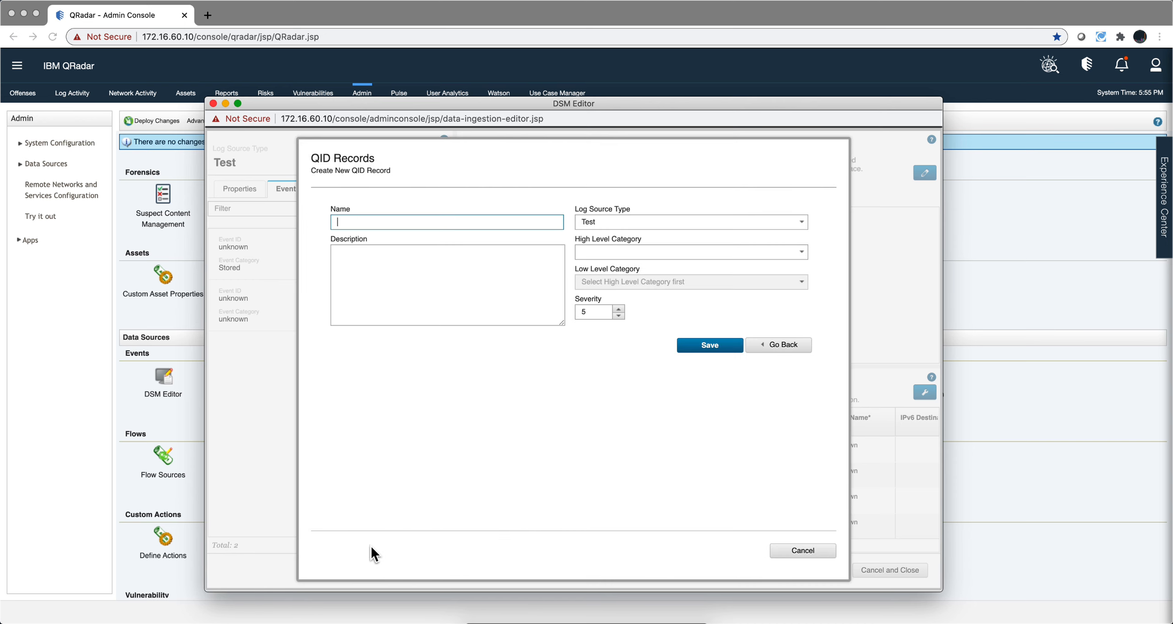
type("Test")
left_click(675, 223)
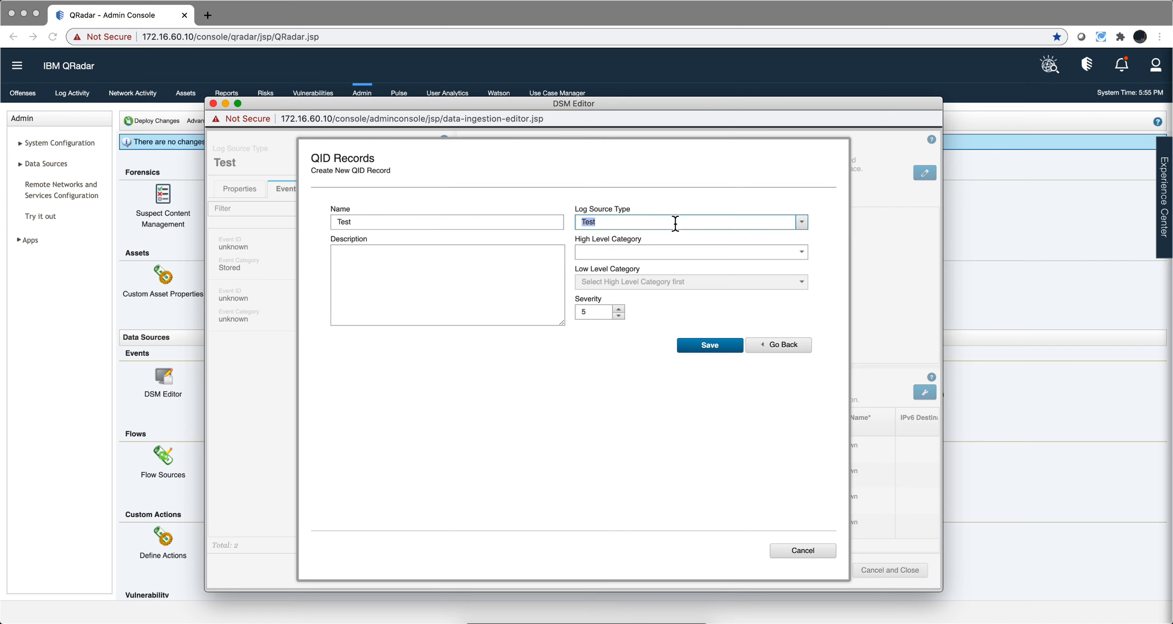
left_click(361, 271)
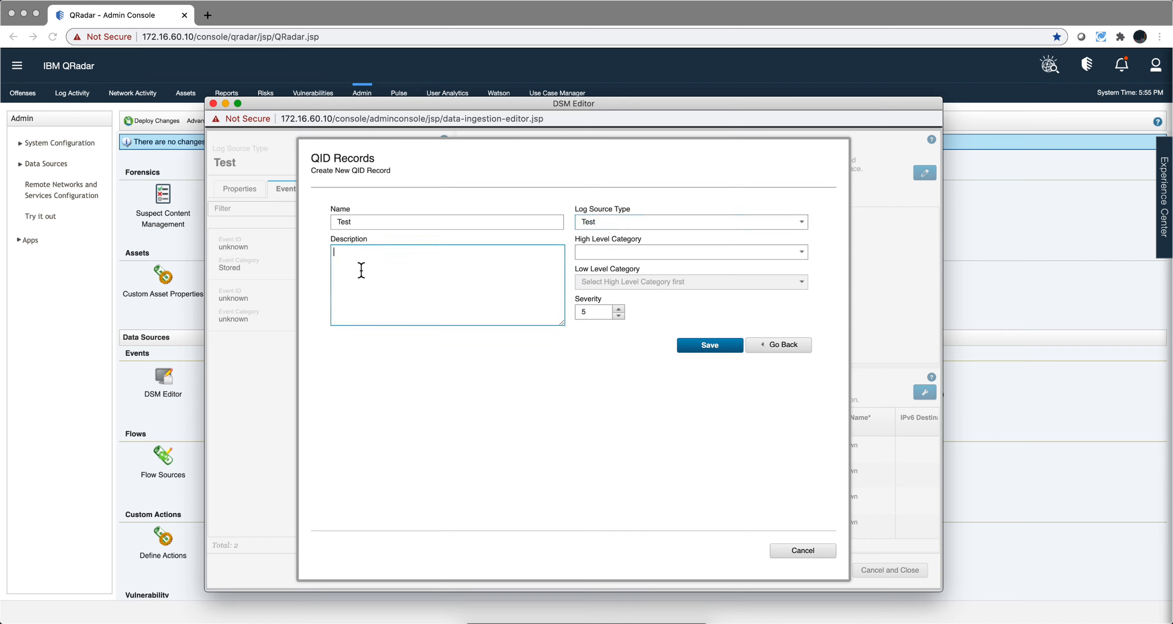
type("Descri")
Categorize the QID record as Authentication with low level category Access Key Removal Success, save it and assign it to the demo1 mapping
left_click(607, 250)
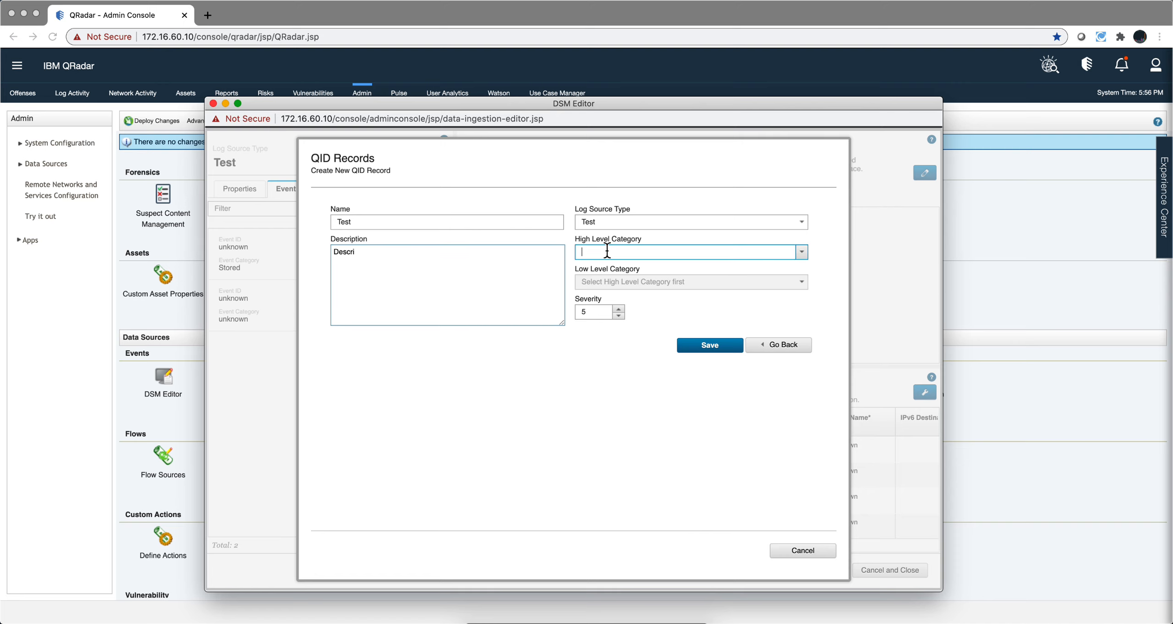
left_click(801, 253)
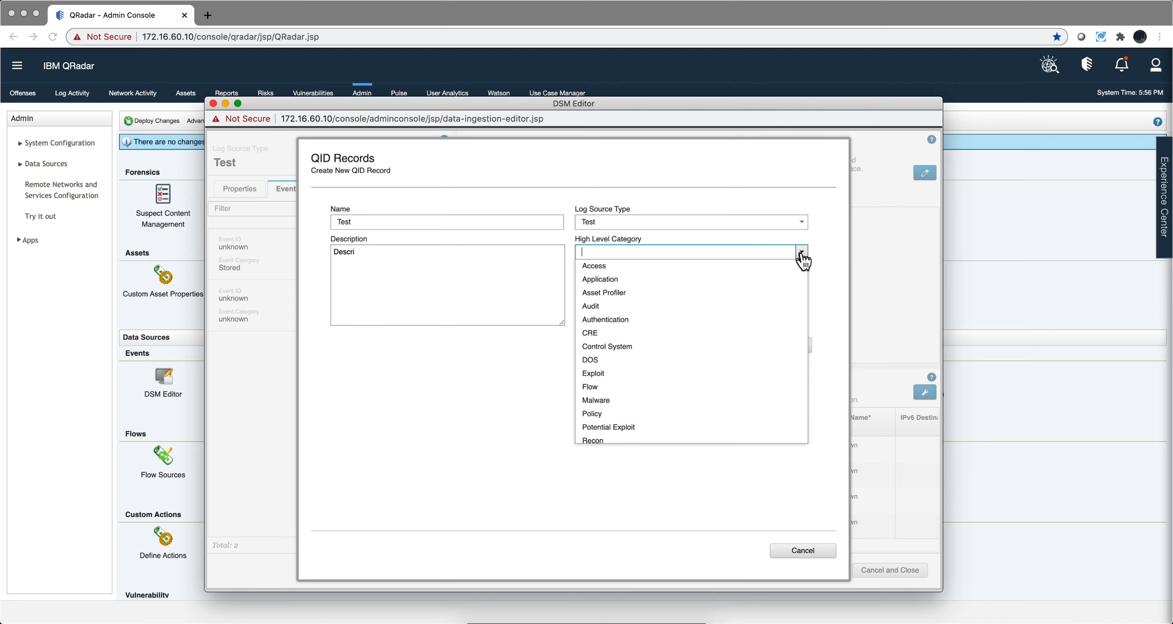
left_click(682, 321)
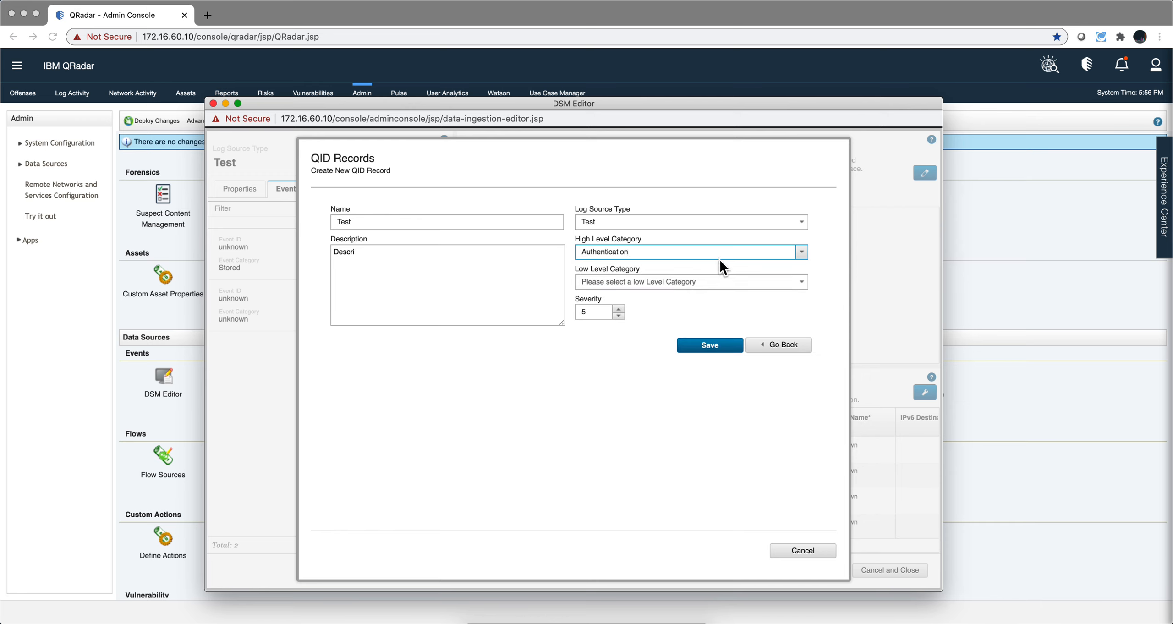
left_click(803, 284)
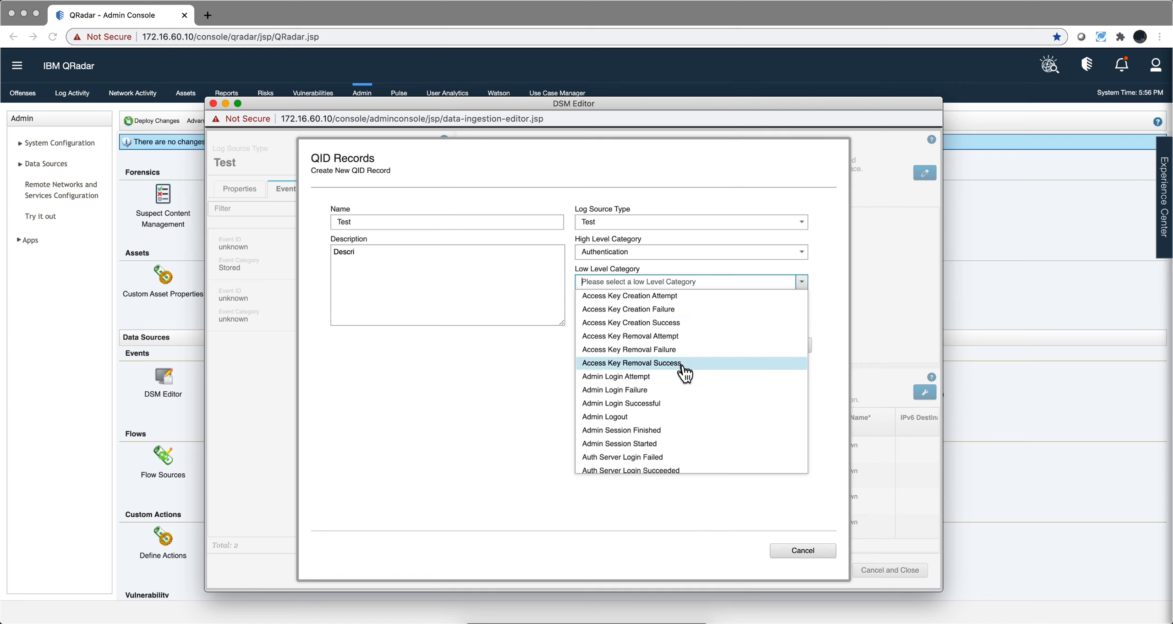
left_click(683, 365)
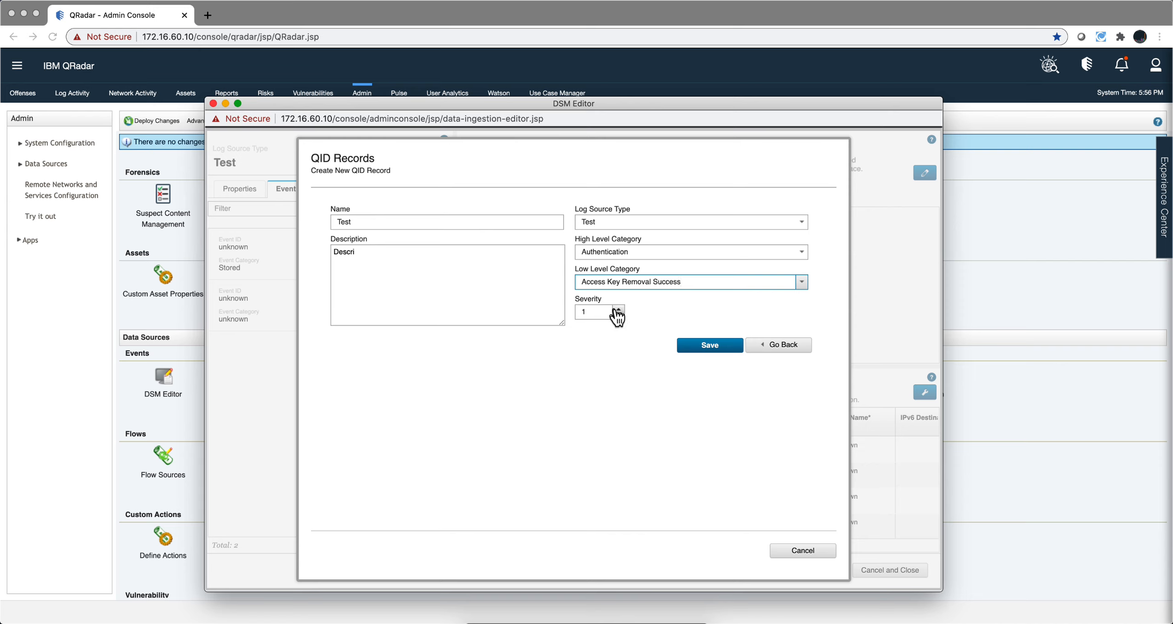
left_click(709, 346)
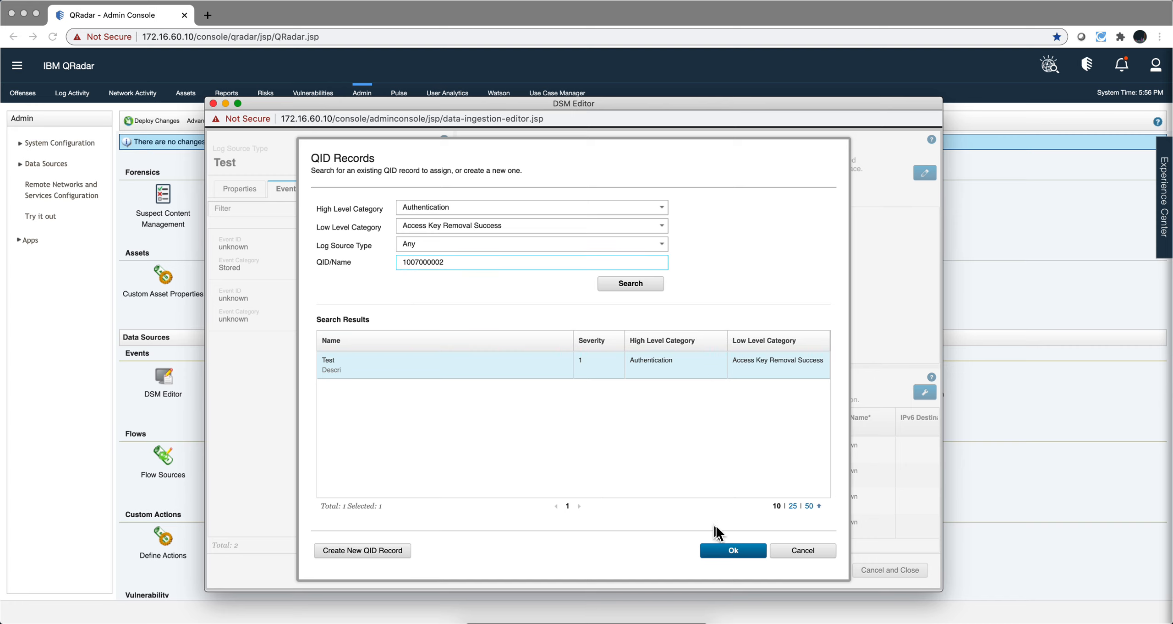
left_click(735, 551)
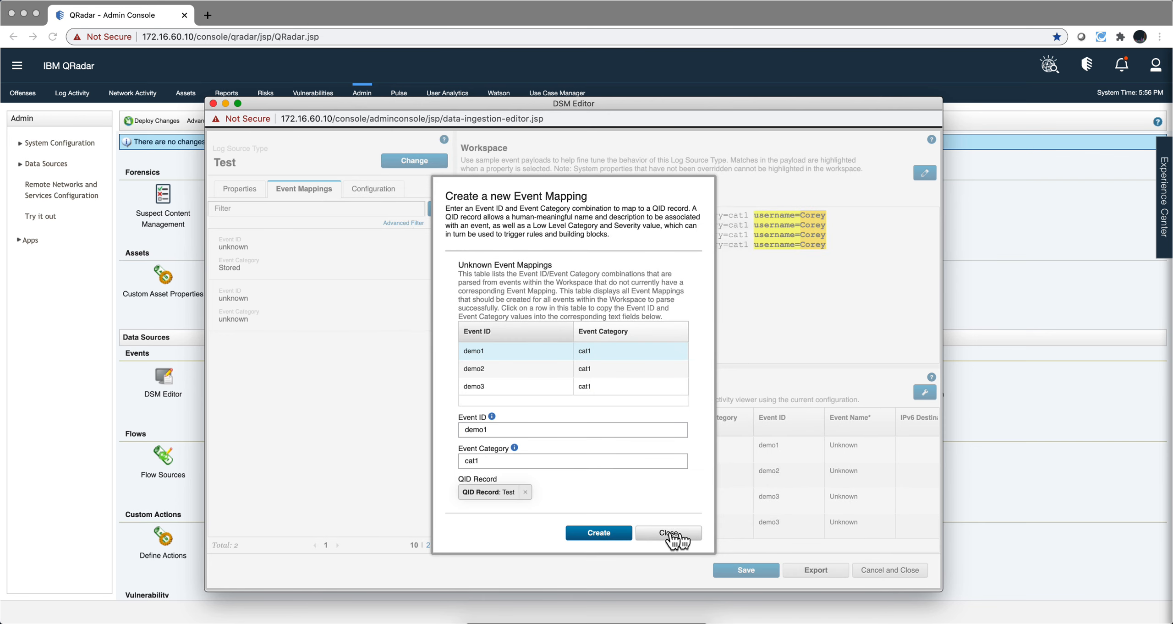
Create the demo1 event mapping and open the QID record selection for event ID demo2 with category cat1
left_click(613, 534)
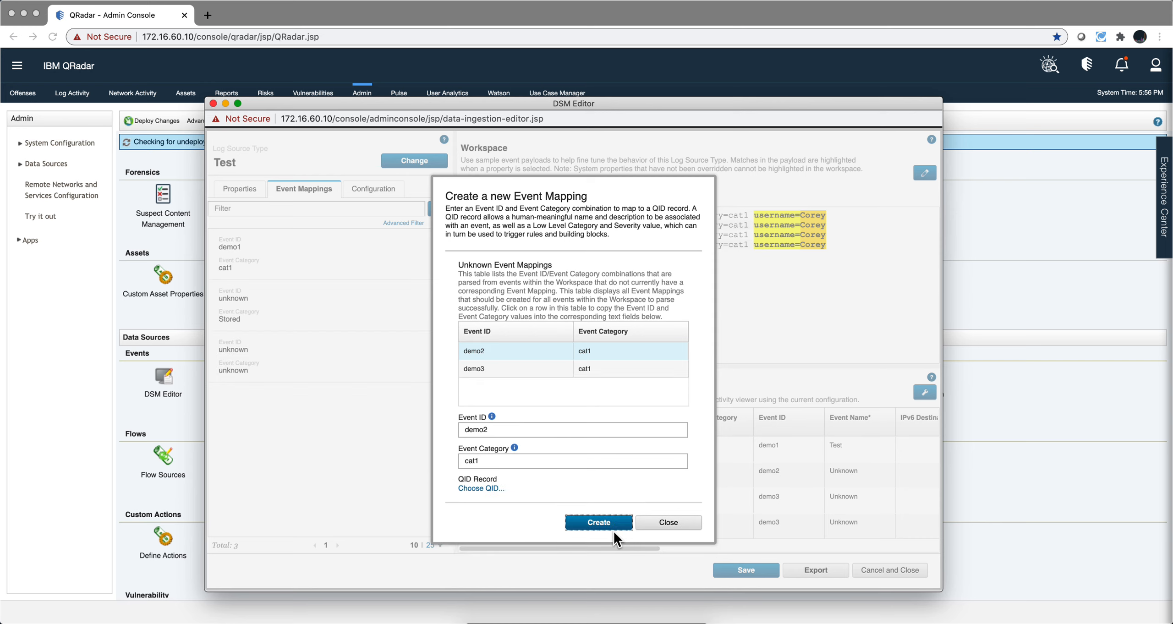
left_click(542, 356)
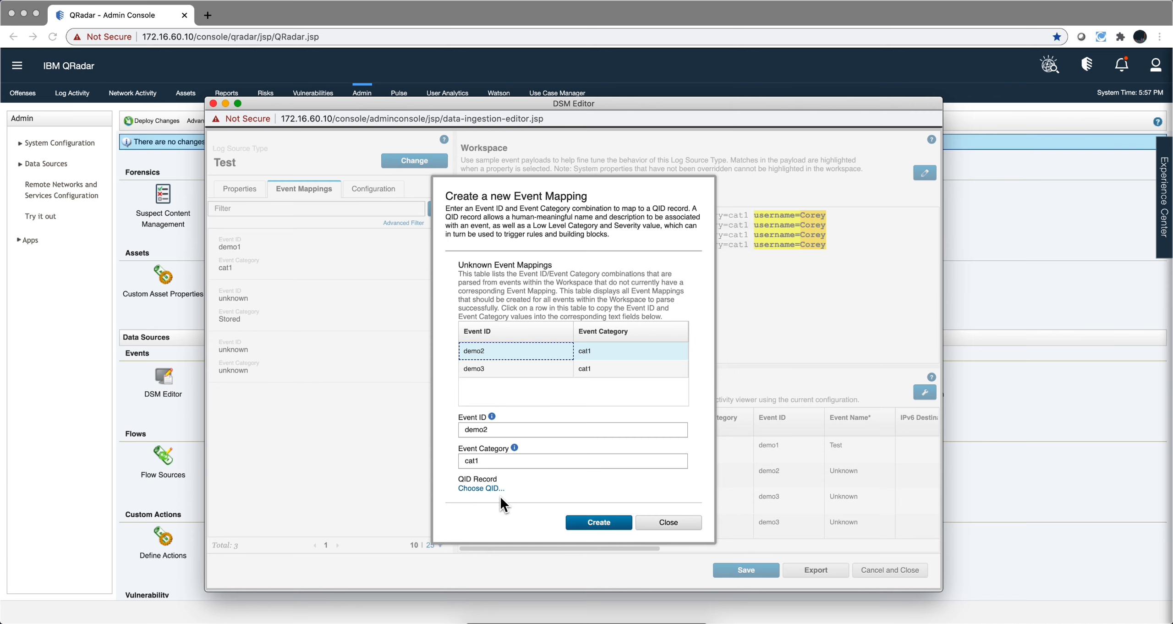
left_click(475, 487)
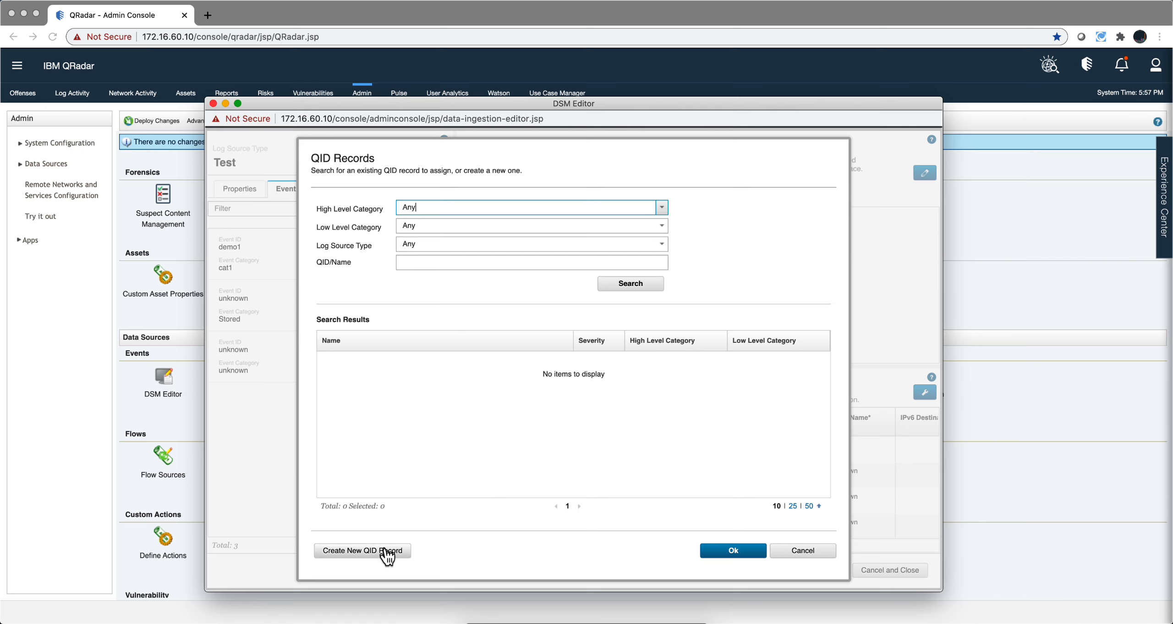
Start a new QID record named test2 for the Test log source type with the description fsfsfs
left_click(386, 552)
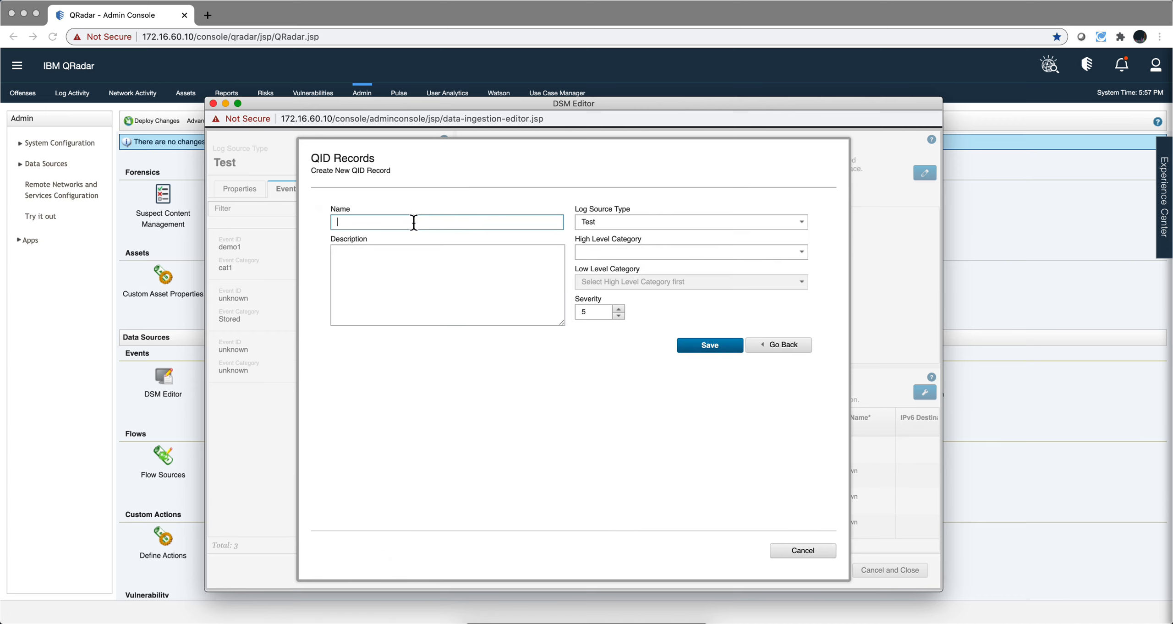
type("test2")
left_click(416, 258)
type("f")
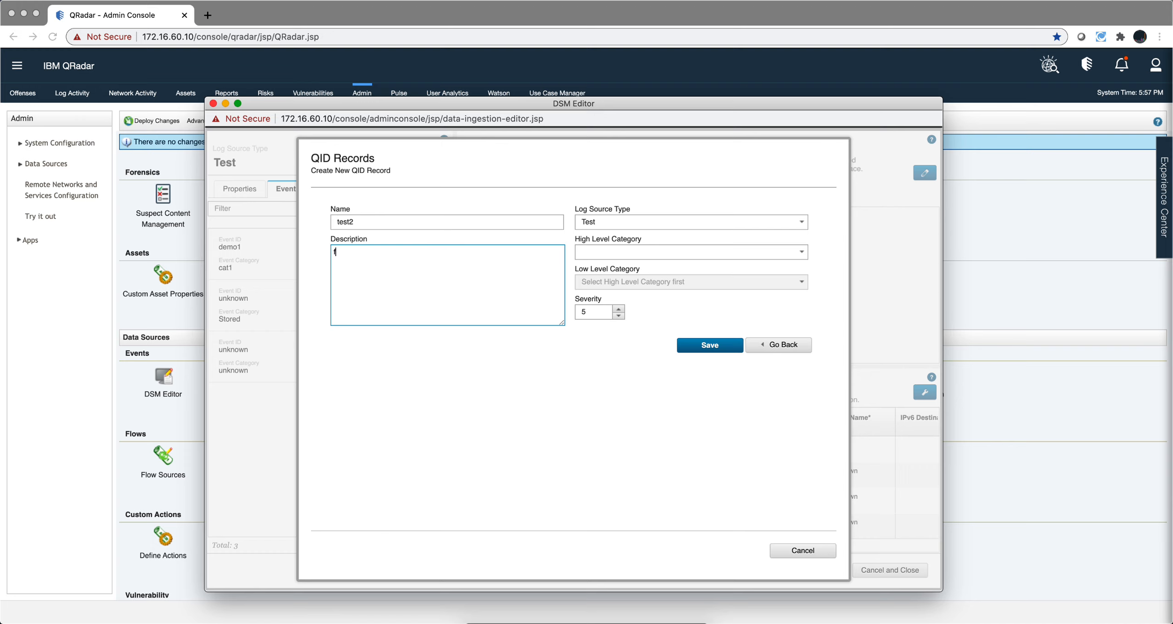
type("sfsfs")
Categorize the QID record as CRE with low level category Single Event Rule Match, save it and create the demo2 mapping with it
left_click(628, 250)
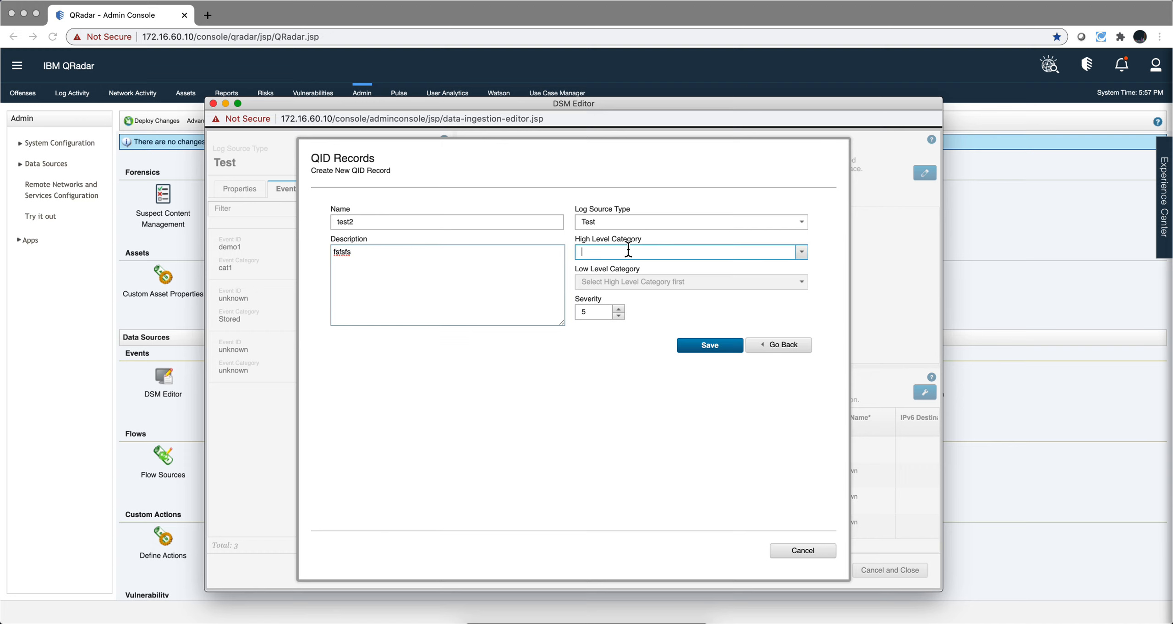
left_click(805, 259)
left_click(707, 336)
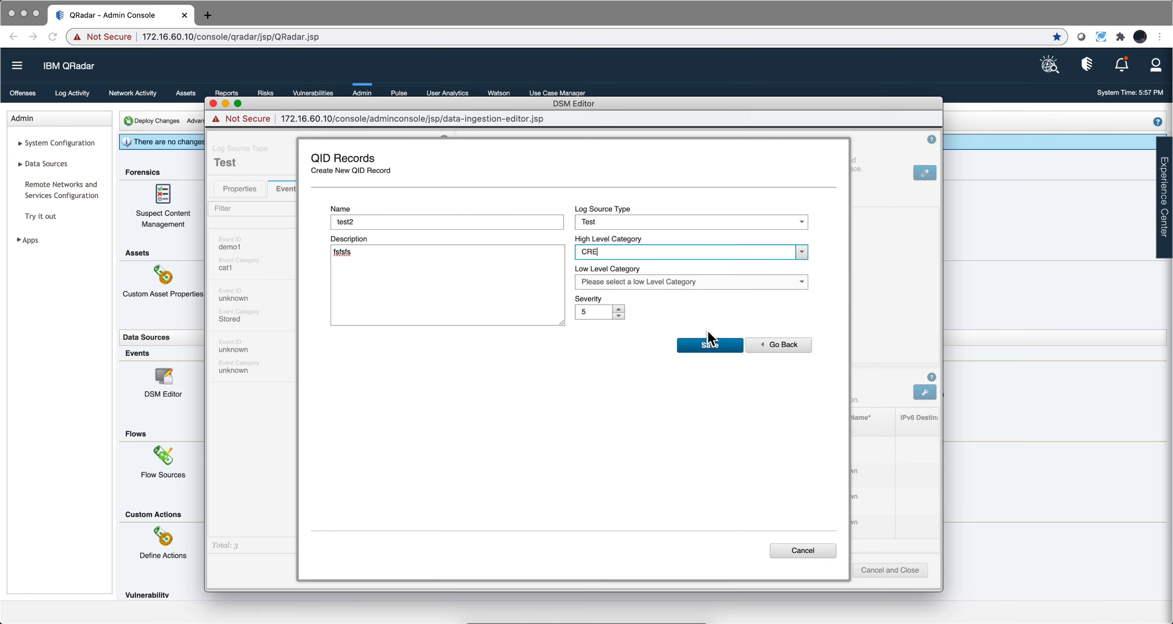
left_click(802, 284)
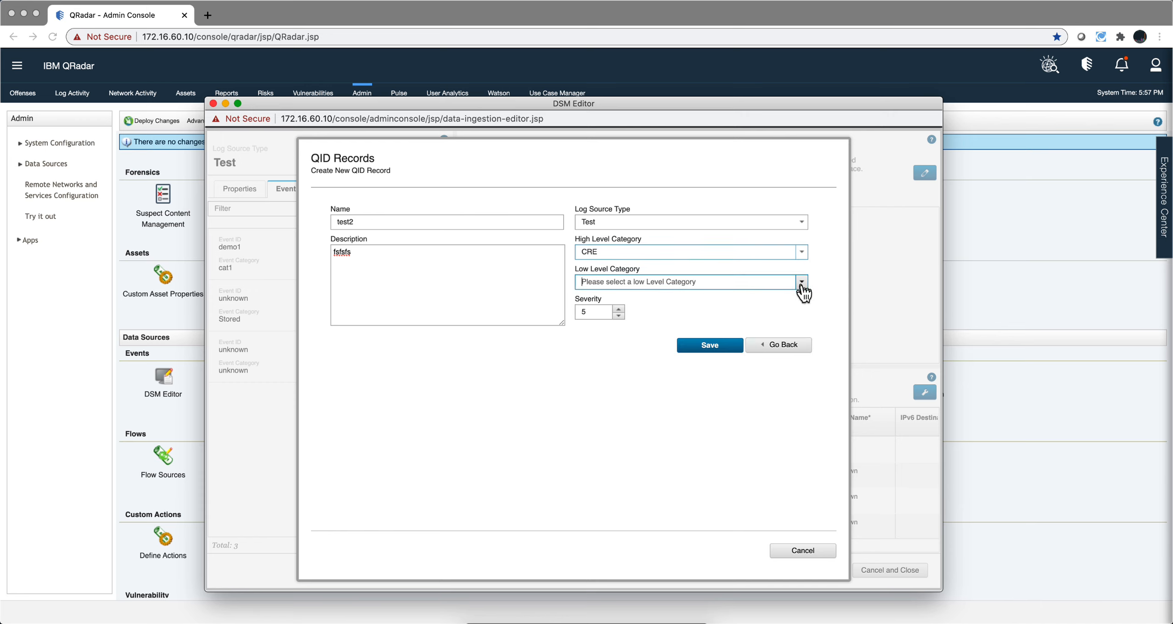
left_click(802, 282)
left_click(760, 337)
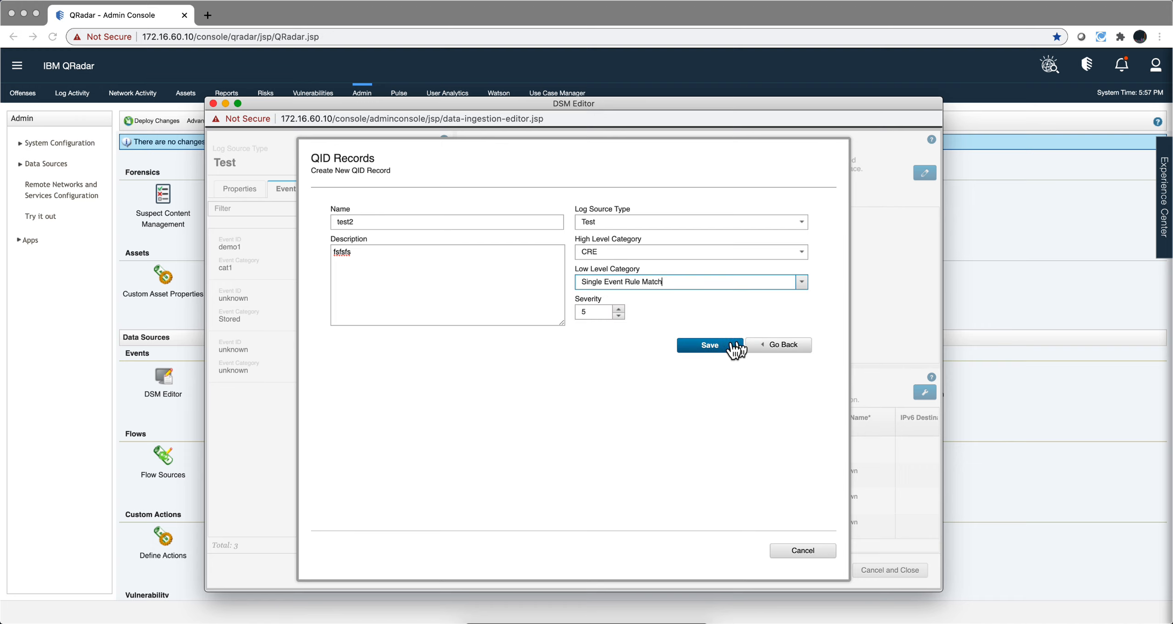
left_click(730, 347)
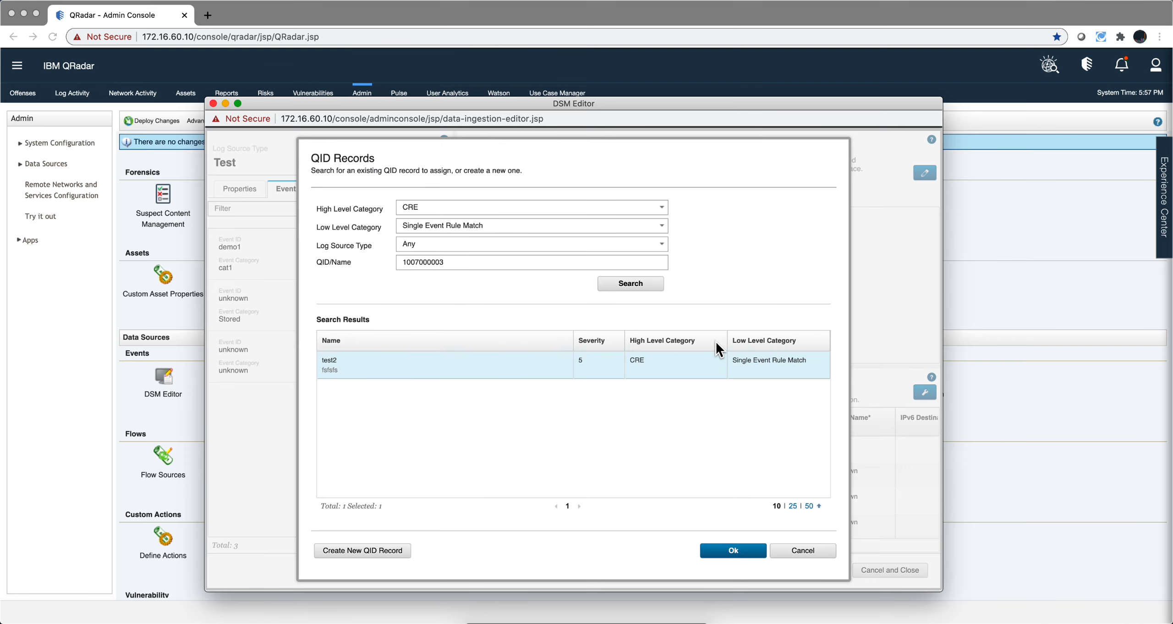
left_click(731, 550)
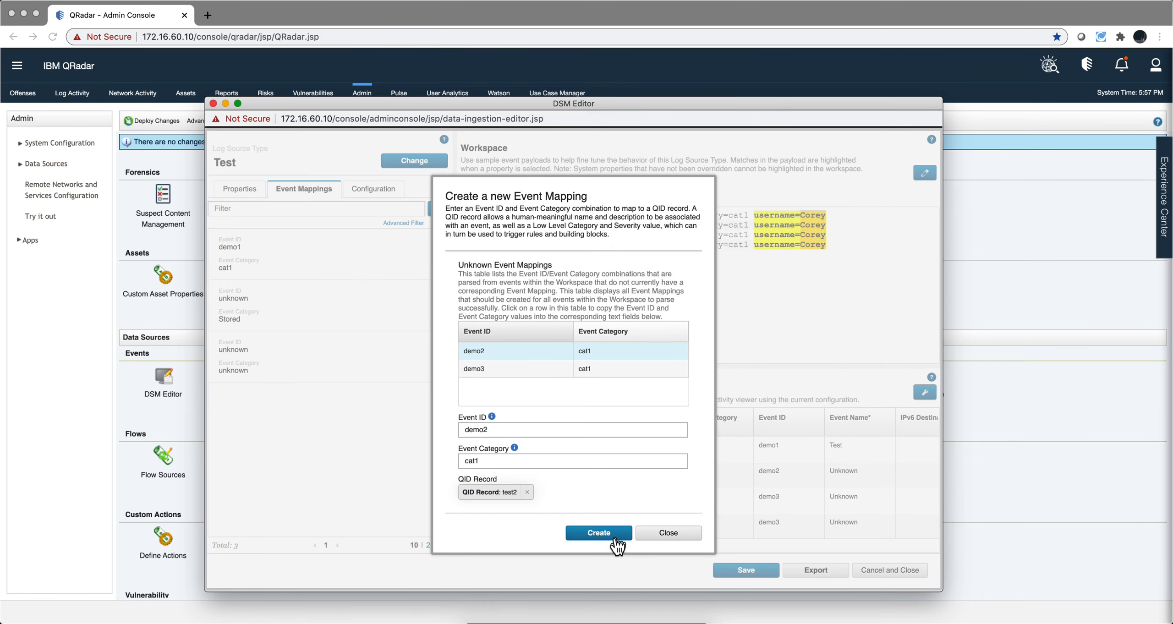
left_click(615, 536)
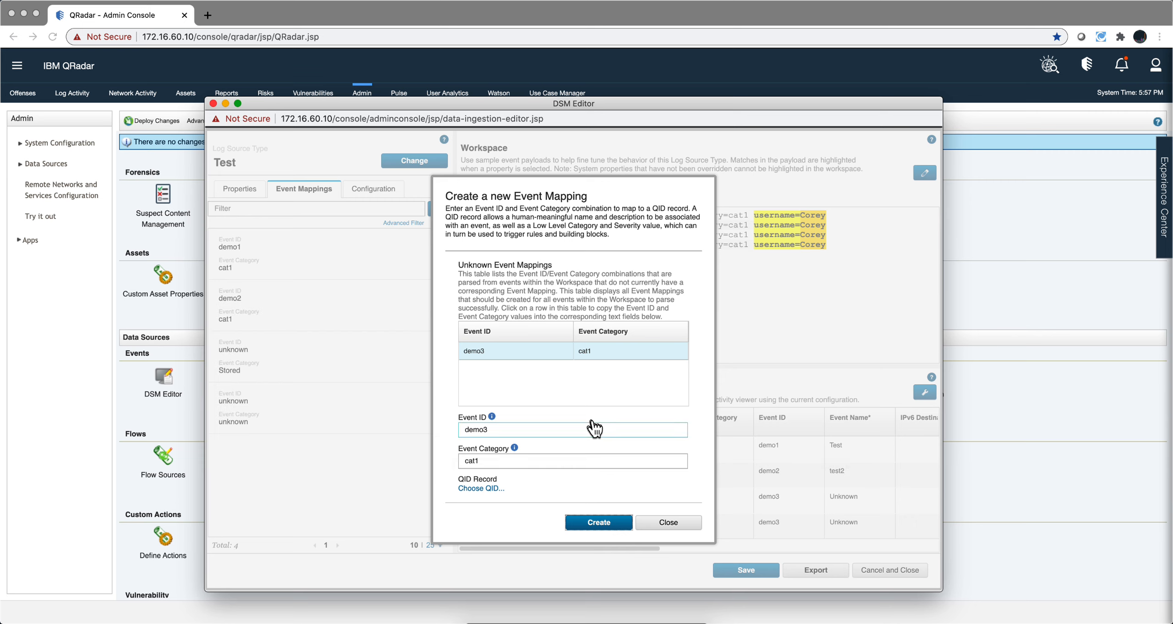
Start a new QID record named test3 with the description gsgsgsg for the demo3, cat1 event mapping
left_click(537, 351)
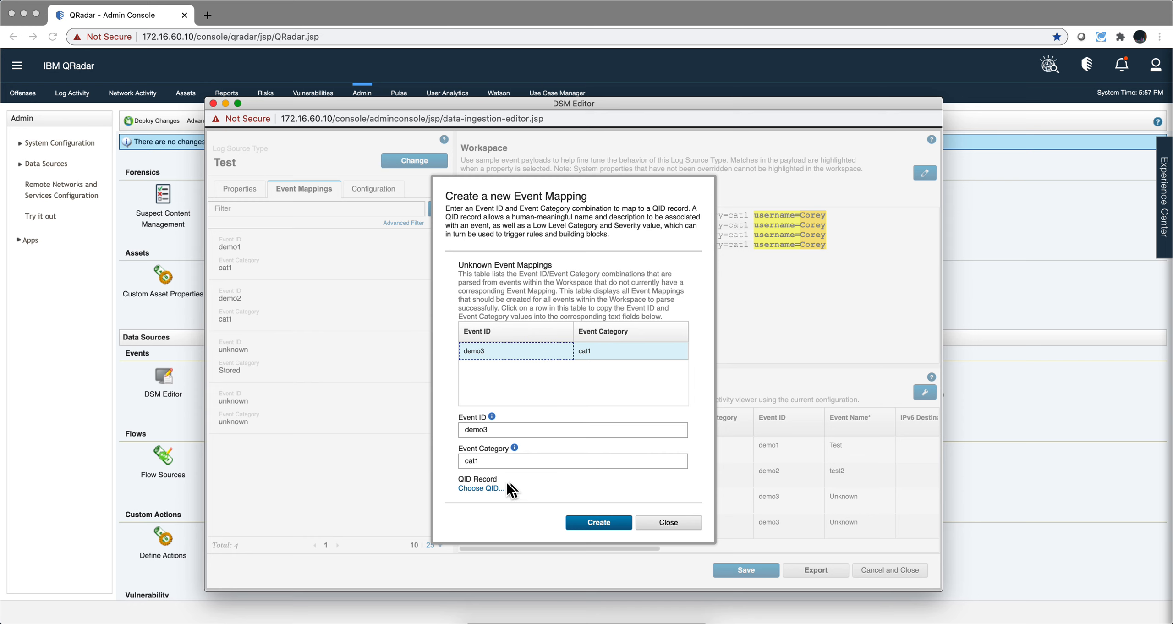
left_click(480, 488)
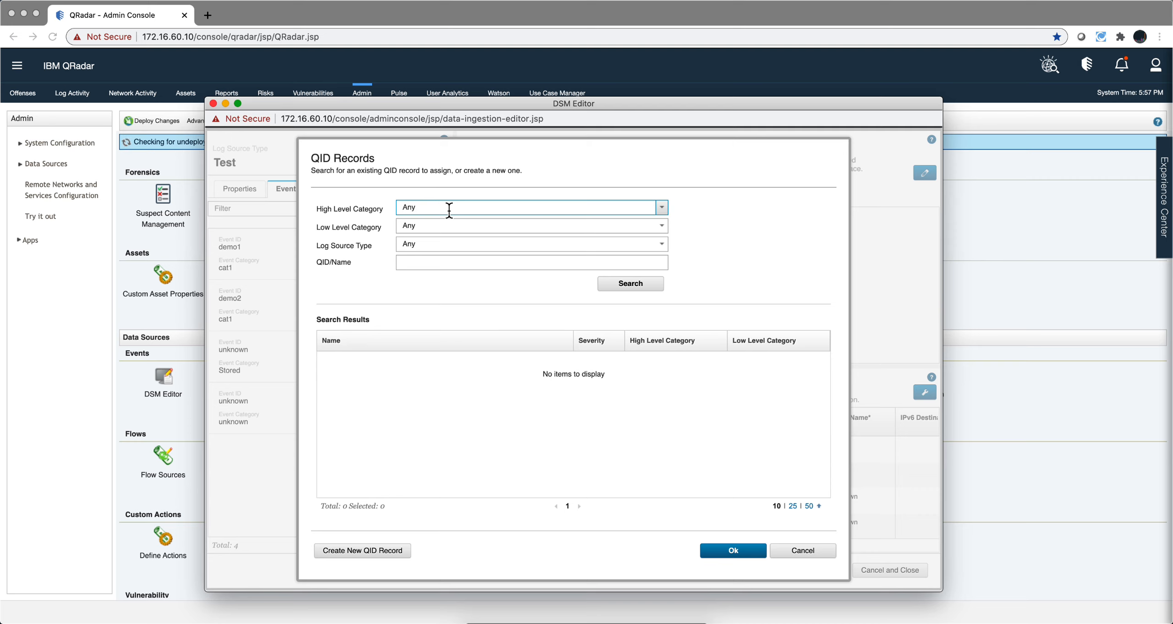
left_click(342, 550)
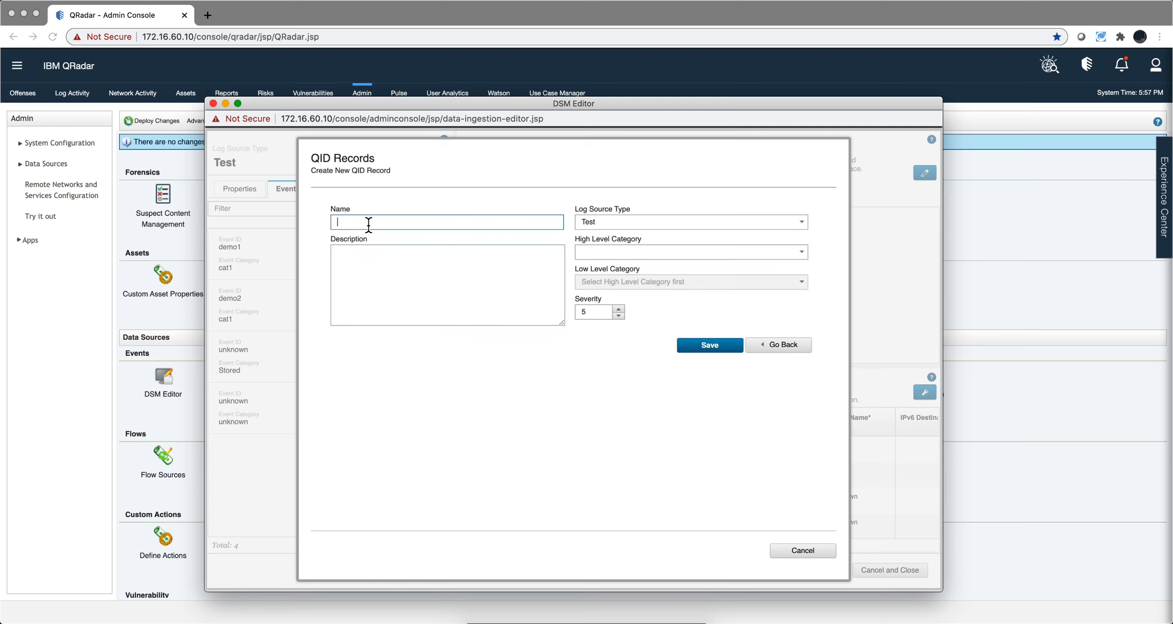
type("test3")
left_click(381, 264)
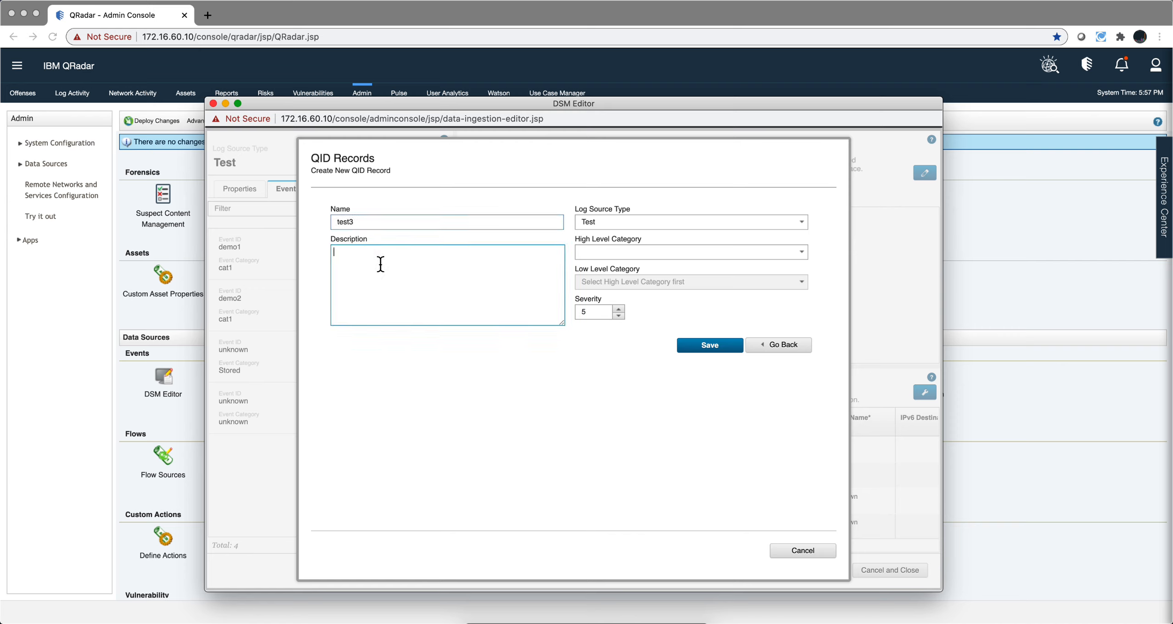
type("gsgsgsg")
Categorize the test3 record as System with low level category Client device or authentication server misconfigured and set its severity to 3
left_click(616, 252)
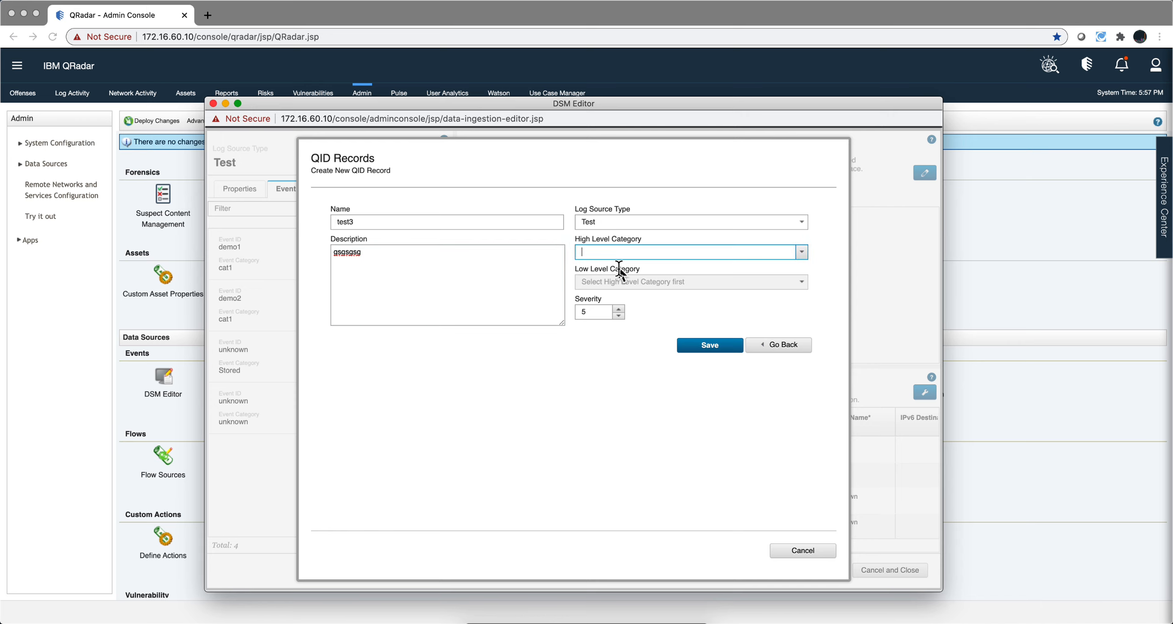
left_click(801, 252)
scroll(683, 353, "down", 5)
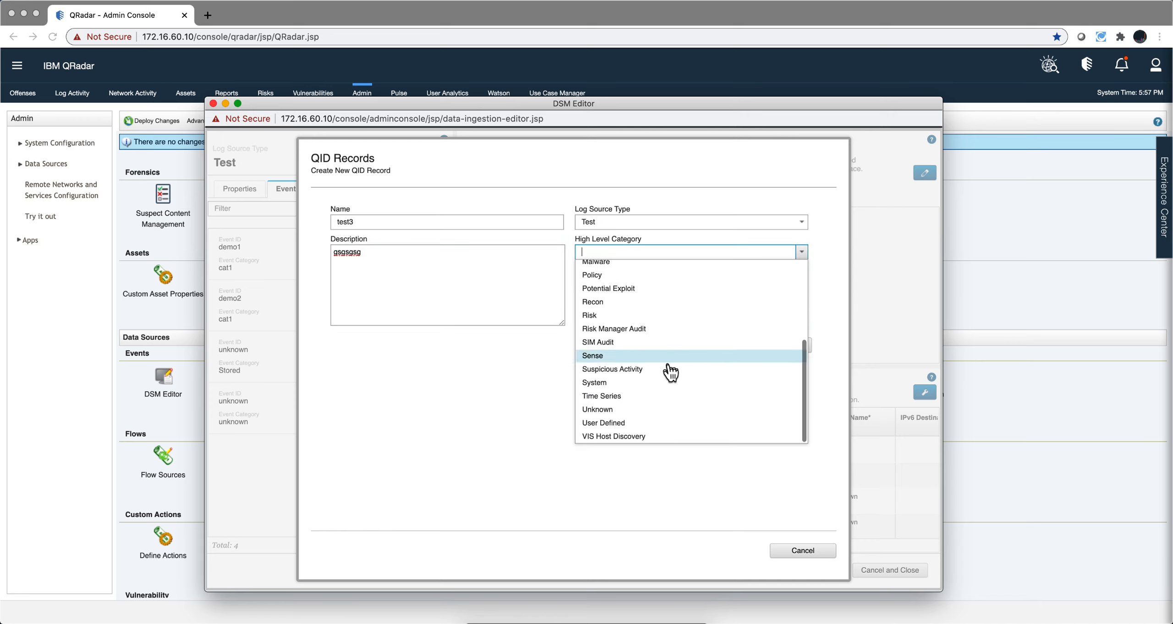
left_click(645, 383)
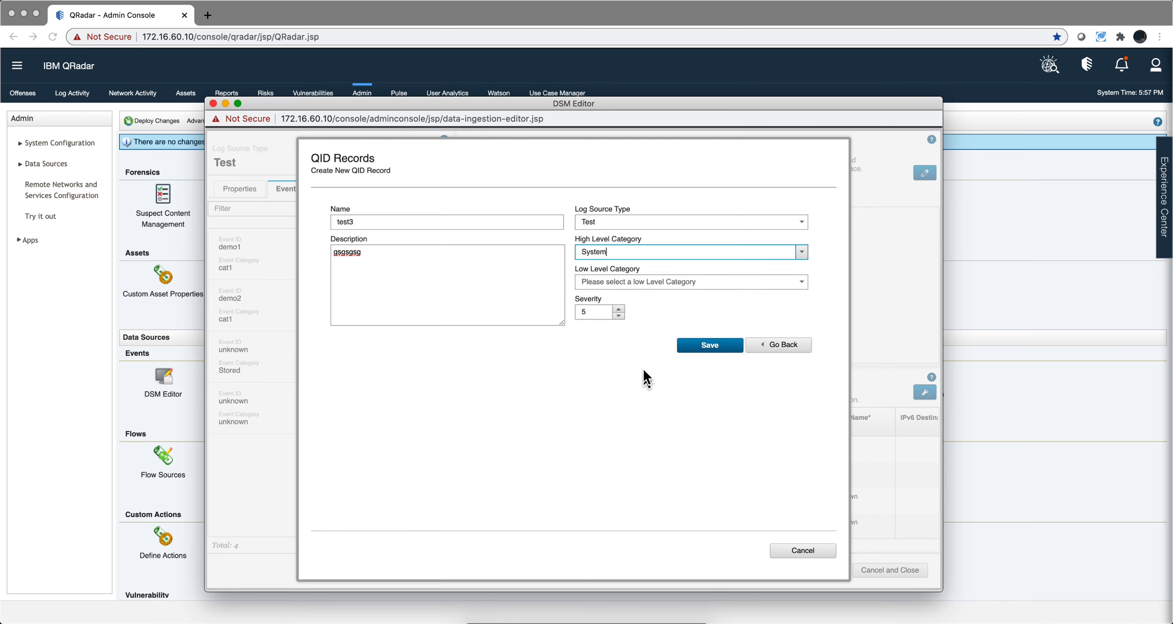
left_click(650, 282)
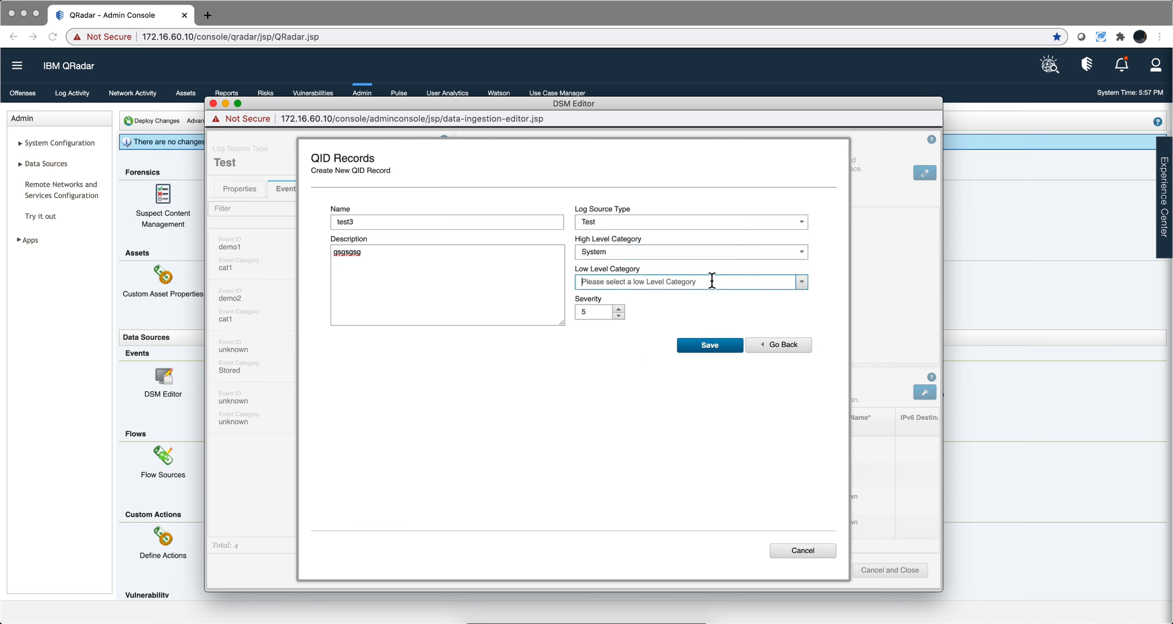
left_click(800, 281)
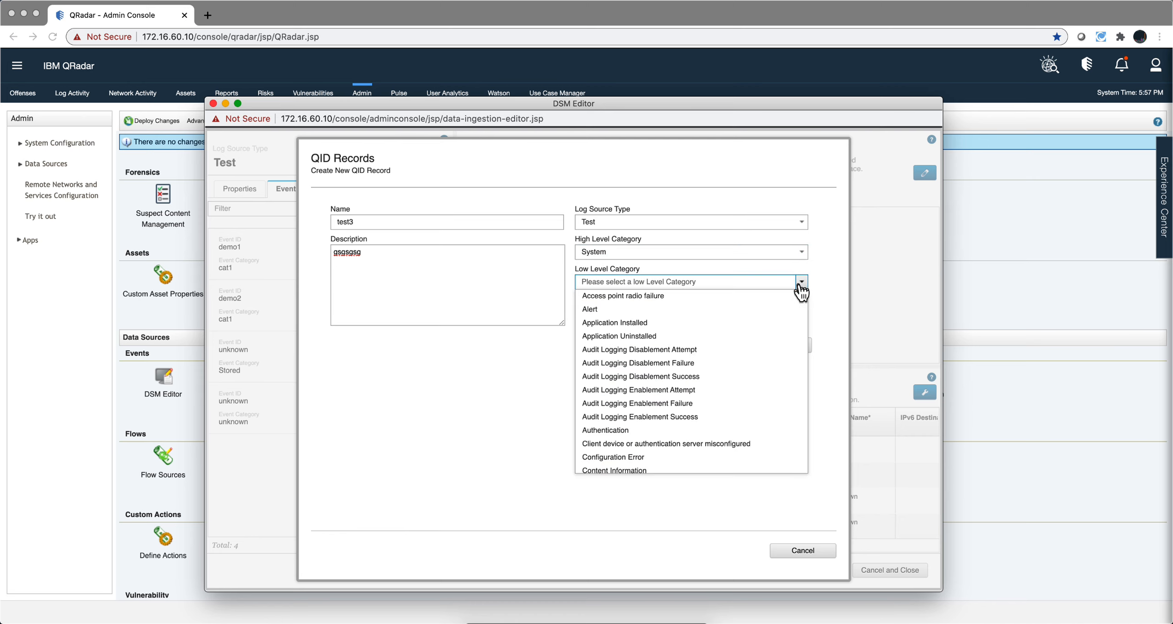
left_click(661, 444)
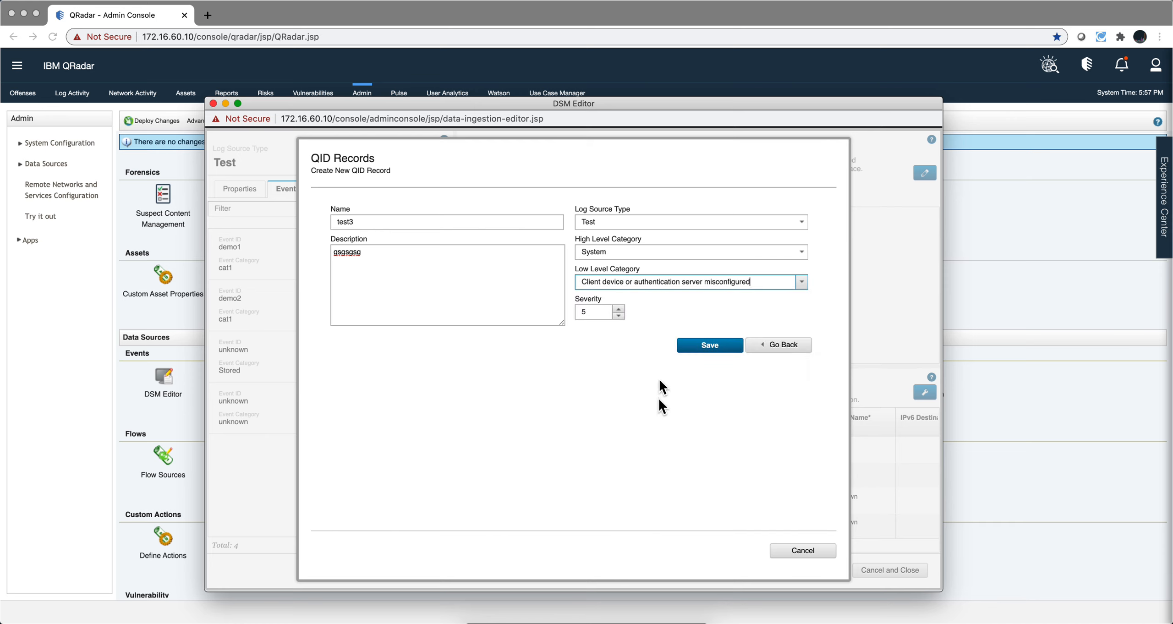
left_click(618, 316)
left_click(617, 315)
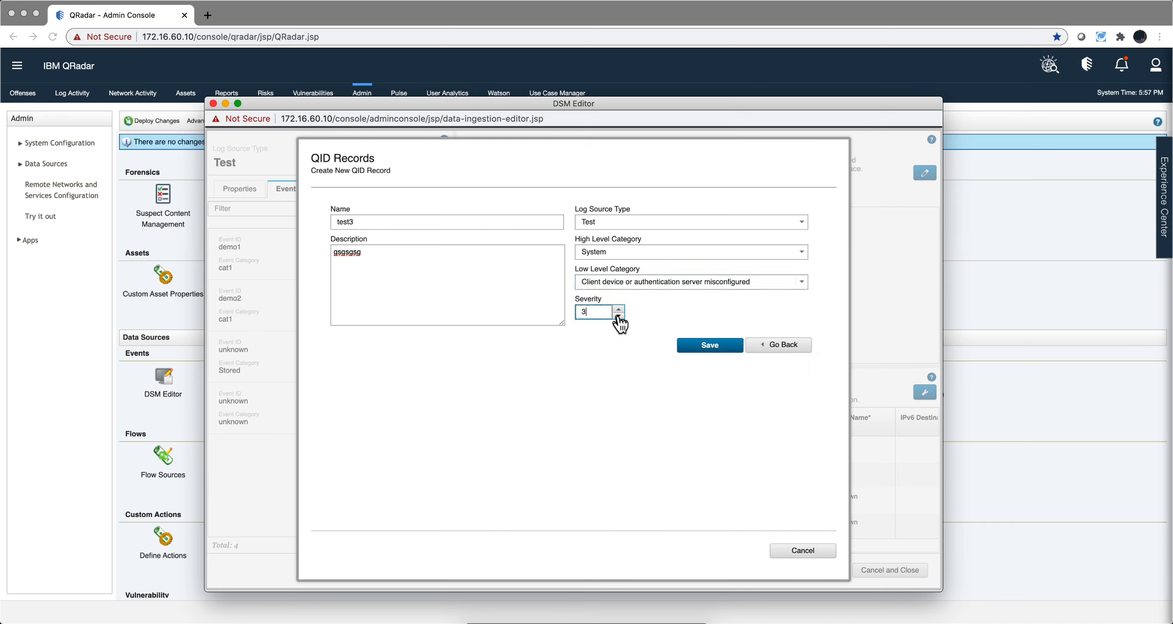
Save the test3 QID record and create the demo3 event mapping with it
left_click(709, 346)
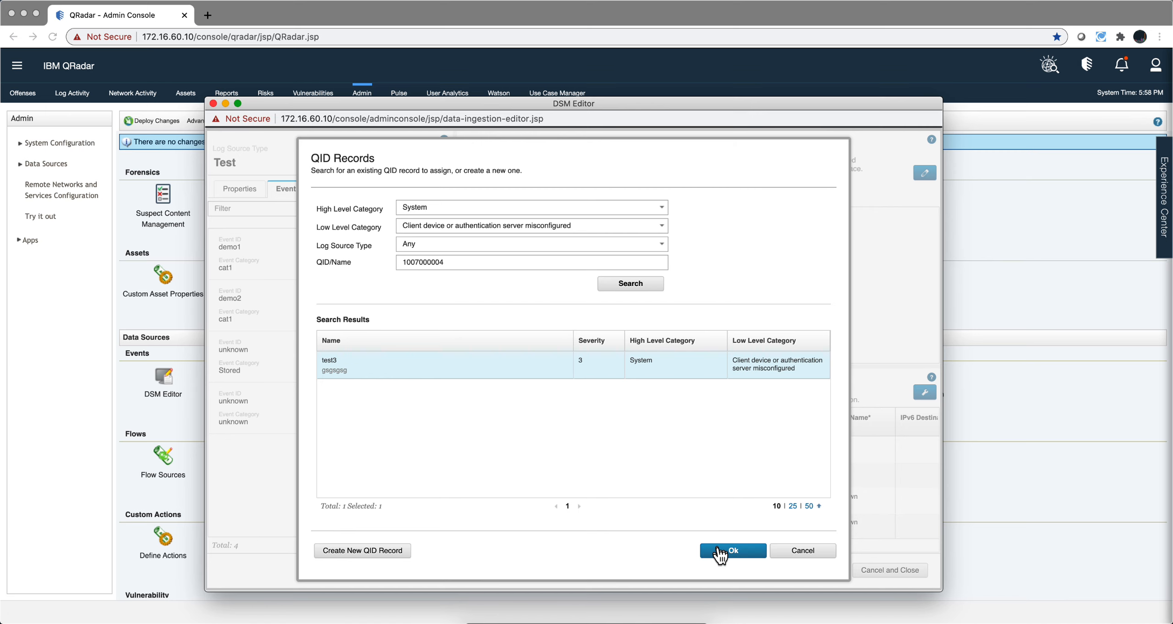
left_click(719, 552)
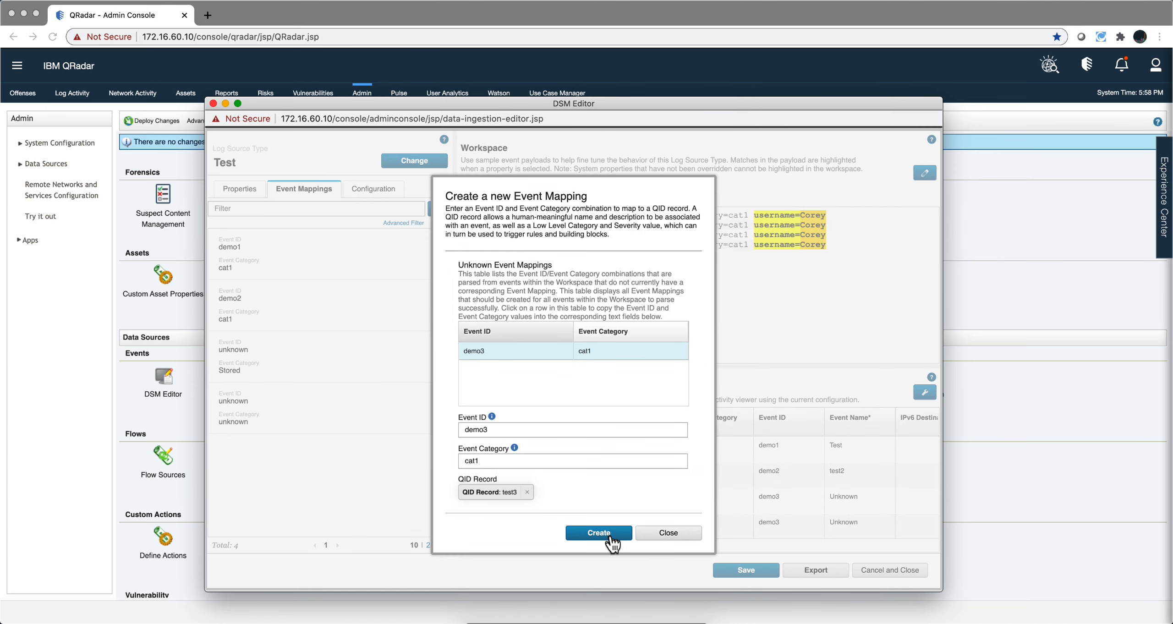
left_click(611, 535)
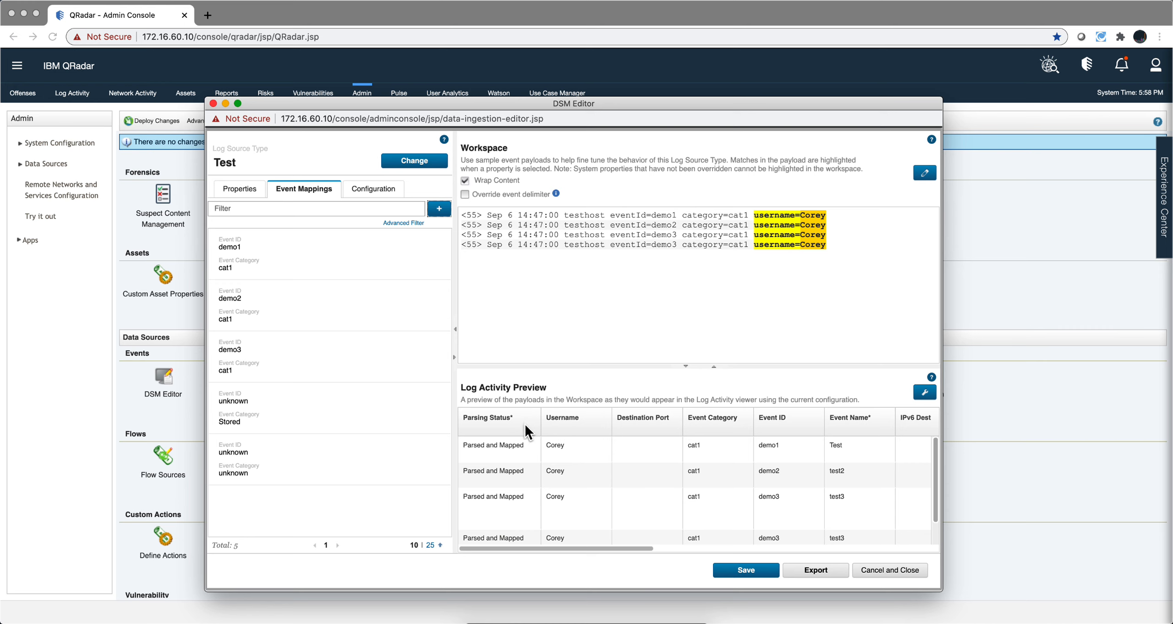
Save the Test log source type configuration with its new event mappings
mouse_move(516, 447)
mouse_move(499, 499)
left_click(760, 575)
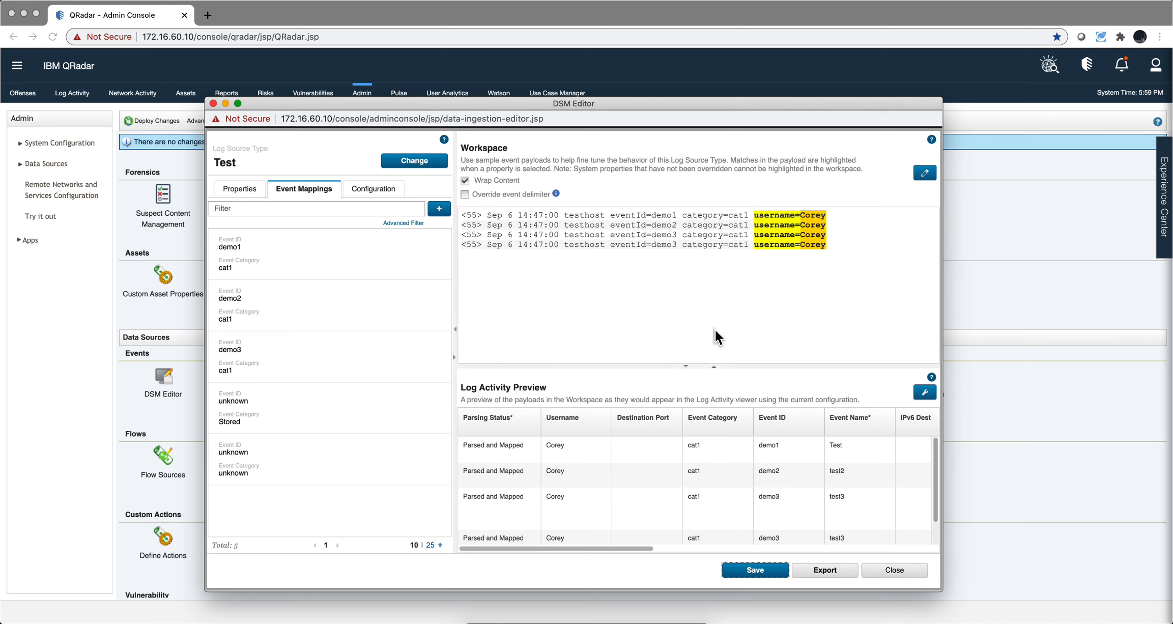
Replace the workspace payloads with three: event-identifier=demo4 category=cat3, eventId=demo3 category=cat3 and eventId=demo1 category=cat1, and apply them
key("super+Tab")
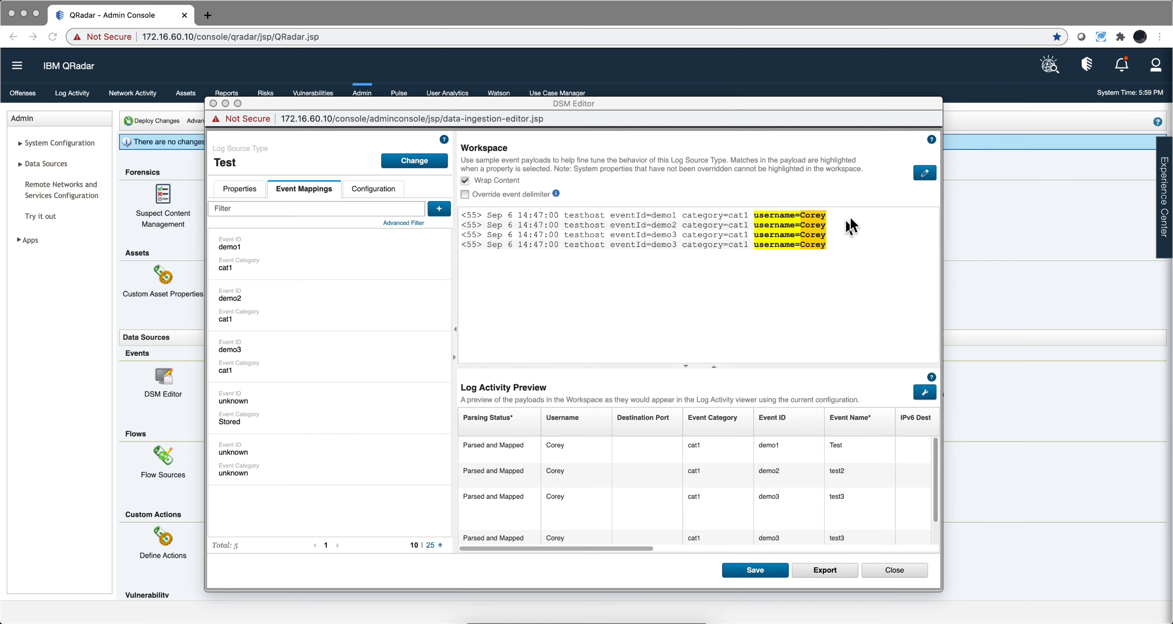
left_click(924, 174)
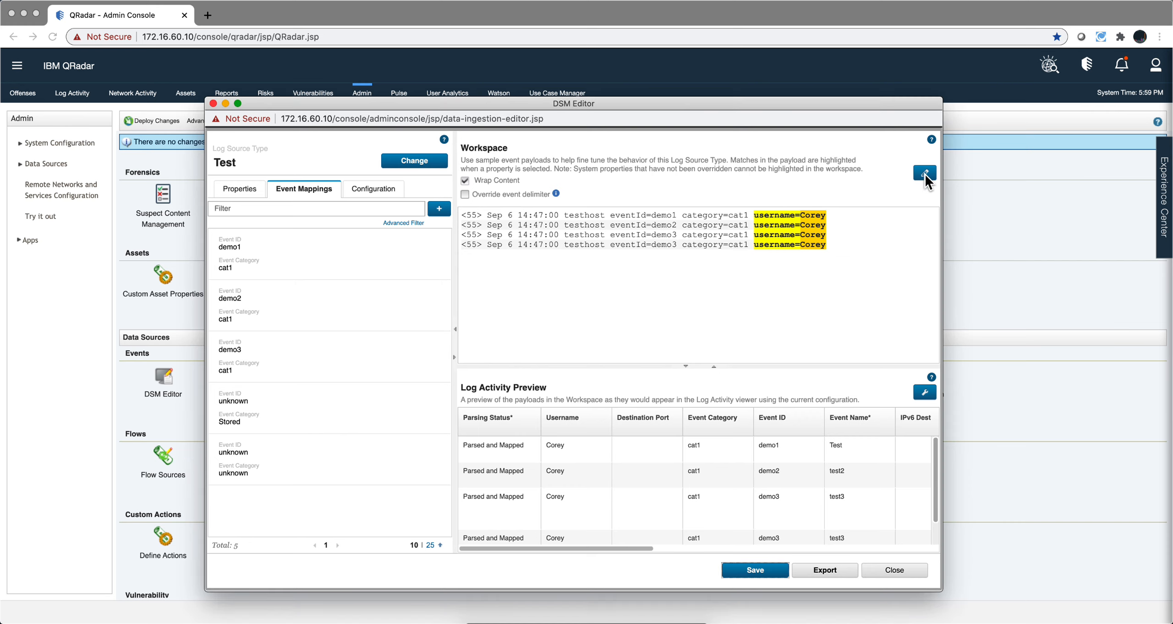
left_click(924, 174)
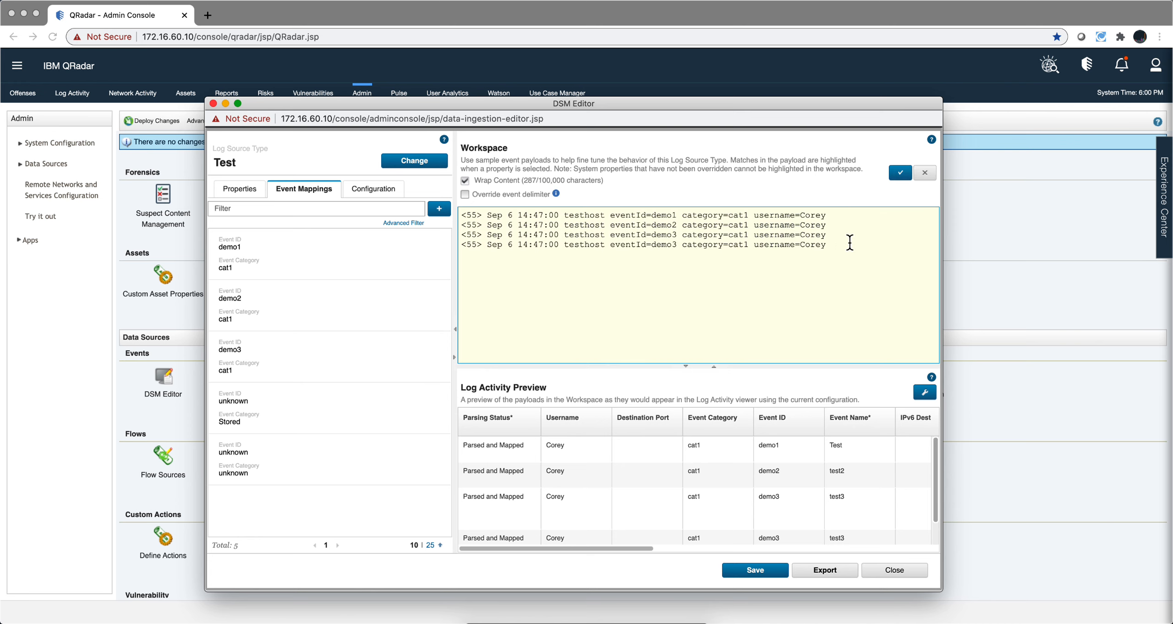
left_click_drag(846, 242, 407, 209)
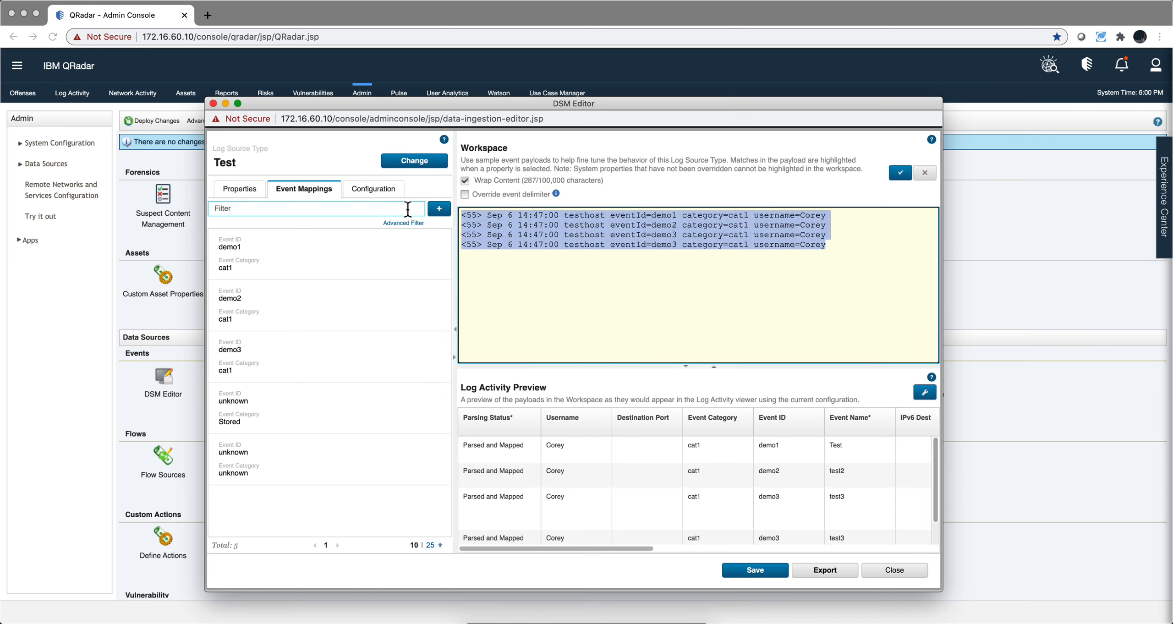
type("<55> Sep 6 14:47:00 testhost event-identifier=demo4 category=cat3 username=Corey <55> Sep 6 14:47:00 testhost eventId=demo3 category=cat3 username=Corey <55> Sep 6 14:47:00 testhost eventId=demo1 category=cat1 username=Corey")
left_click(900, 173)
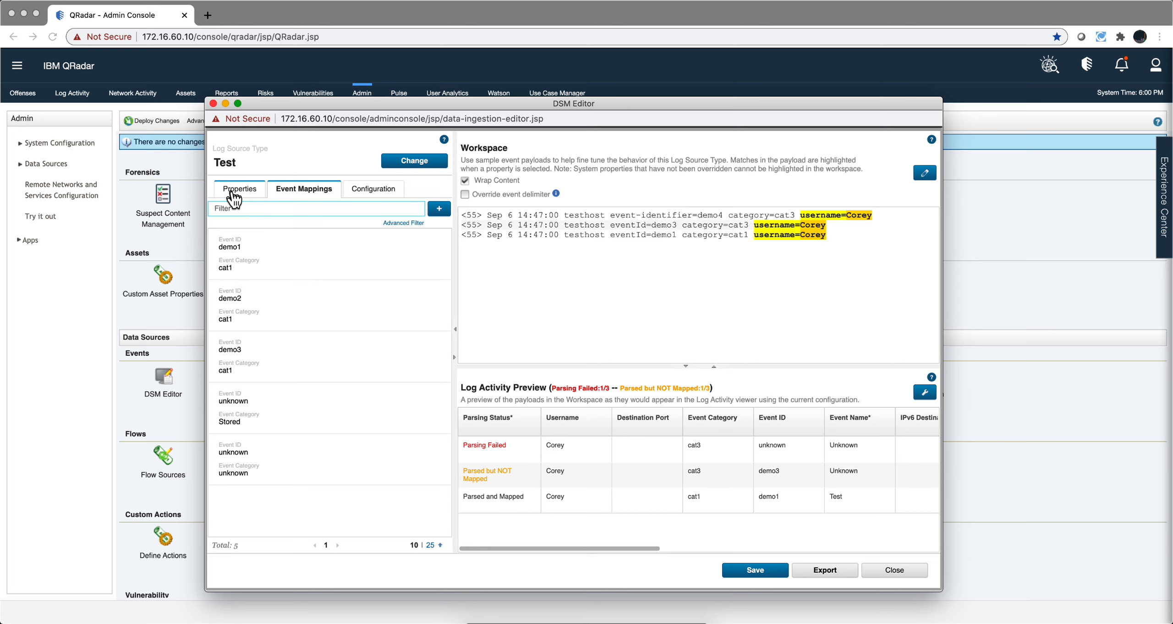
Add a second regex expression to the Event ID property of the Test log source type
left_click(234, 192)
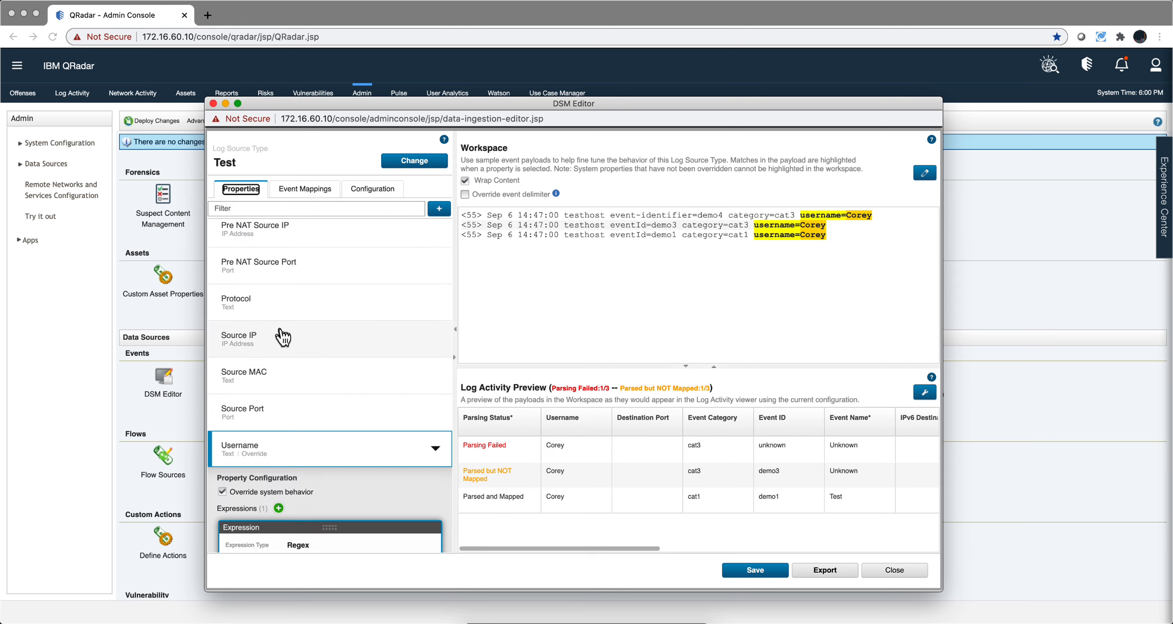
scroll(306, 367, "down", 3)
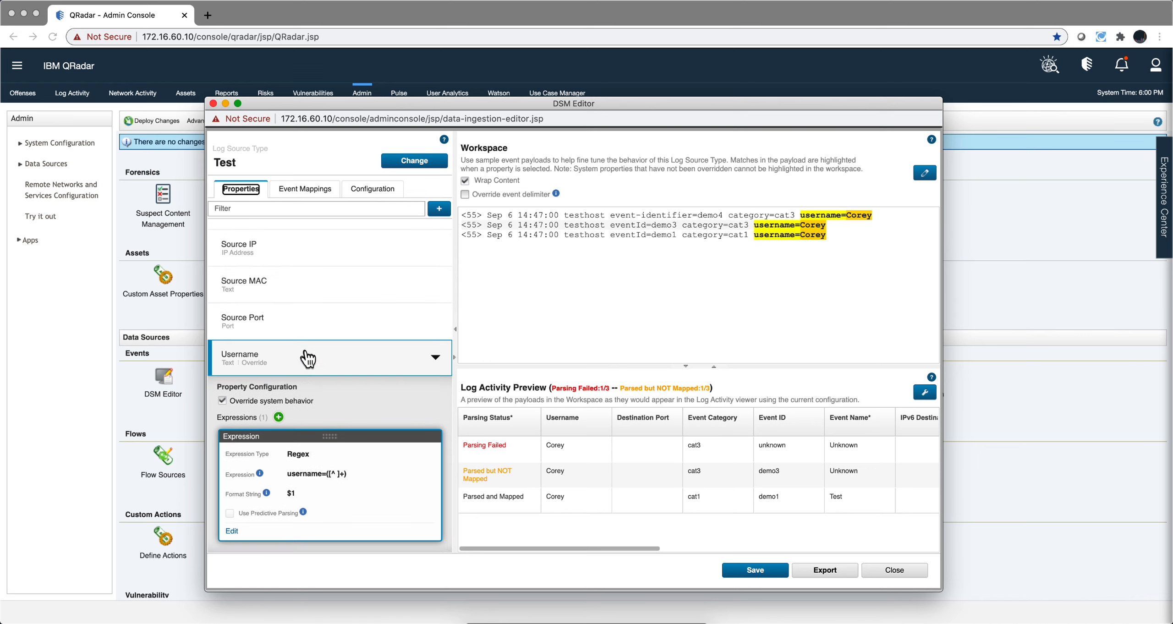
scroll(310, 356, "up", 15)
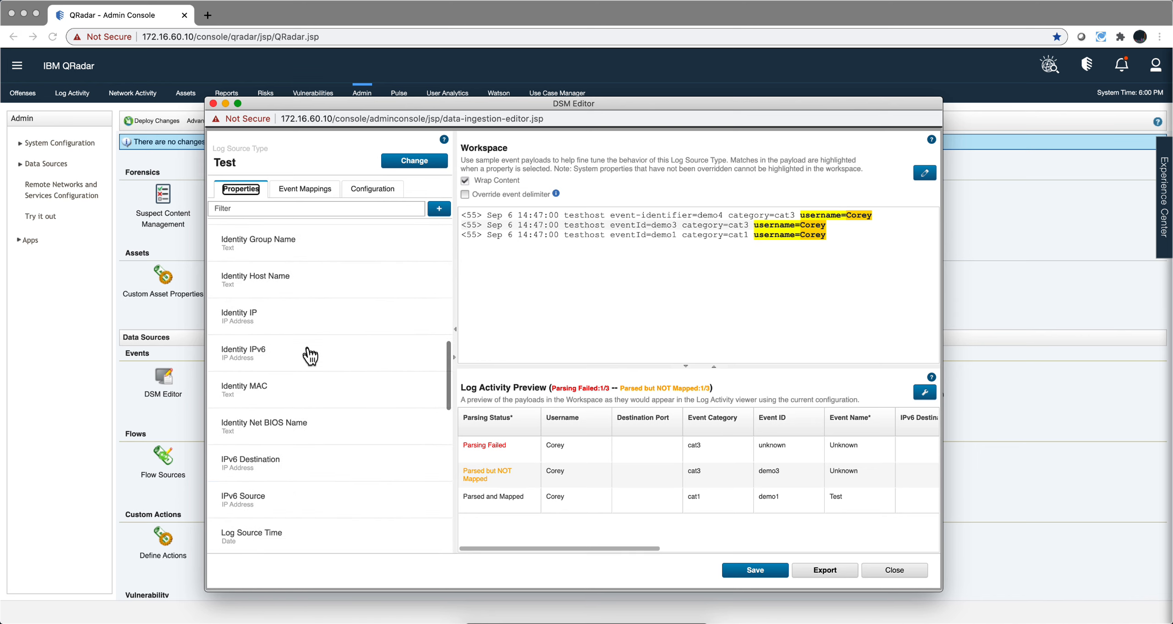
scroll(308, 351, "up", 4)
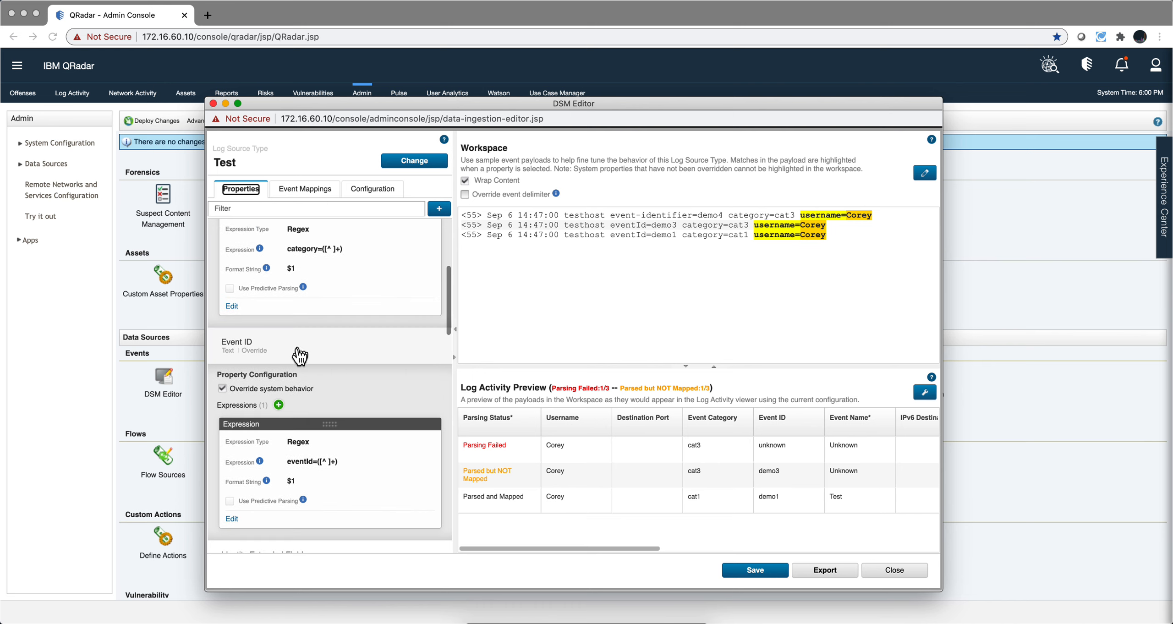
scroll(335, 399, "down", 1)
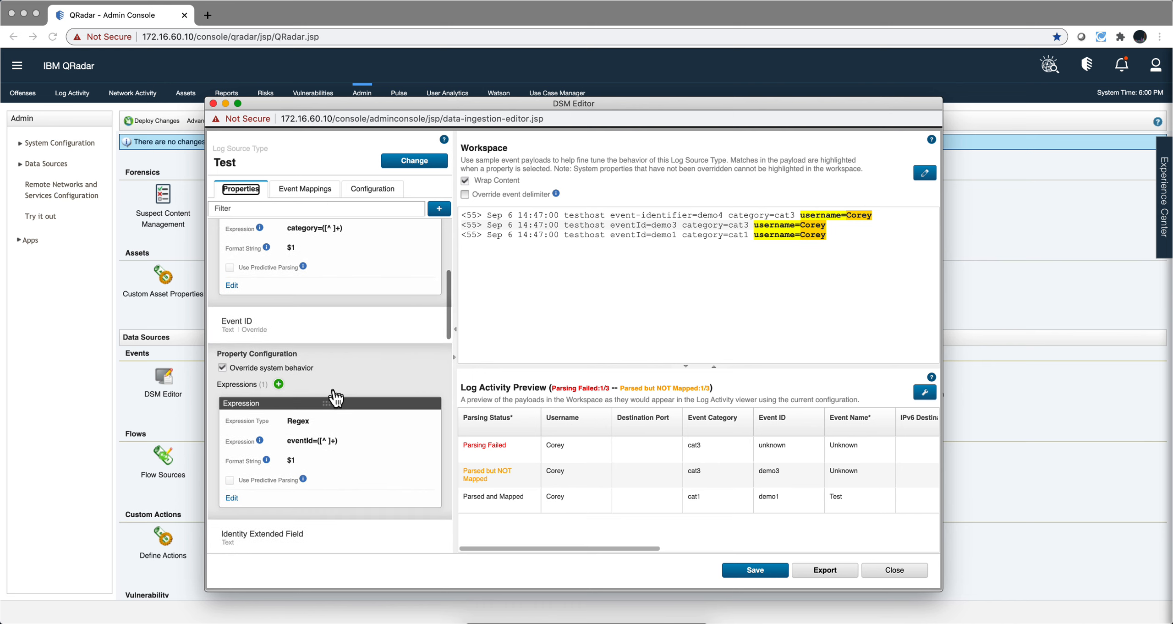
scroll(332, 390, "down", 1)
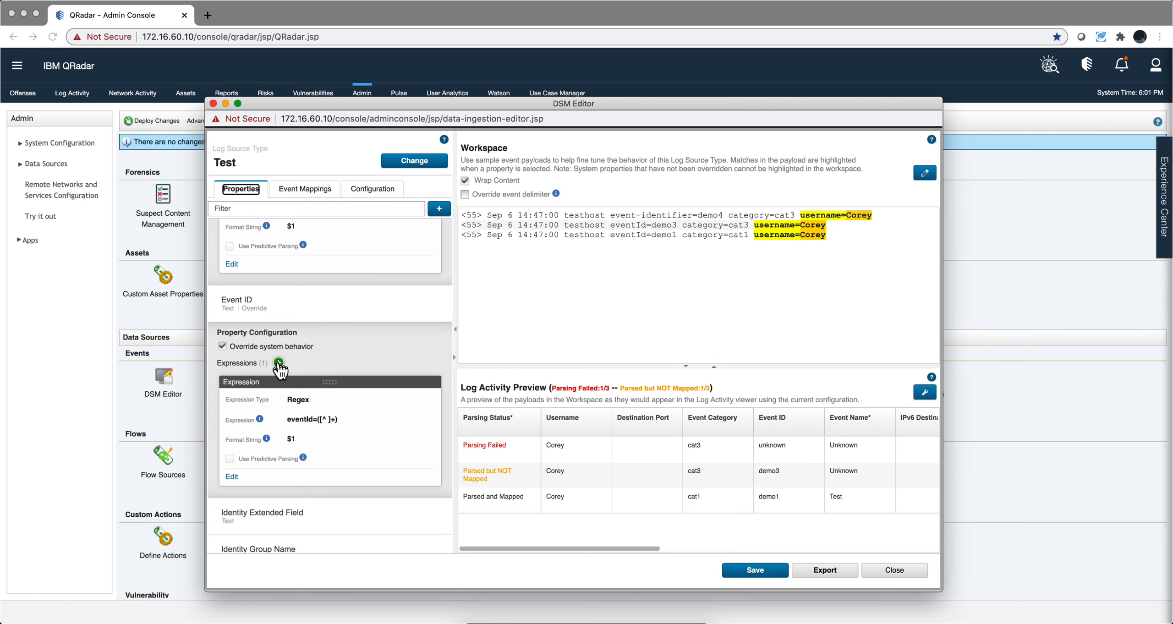
left_click(273, 398)
mouse_move(278, 367)
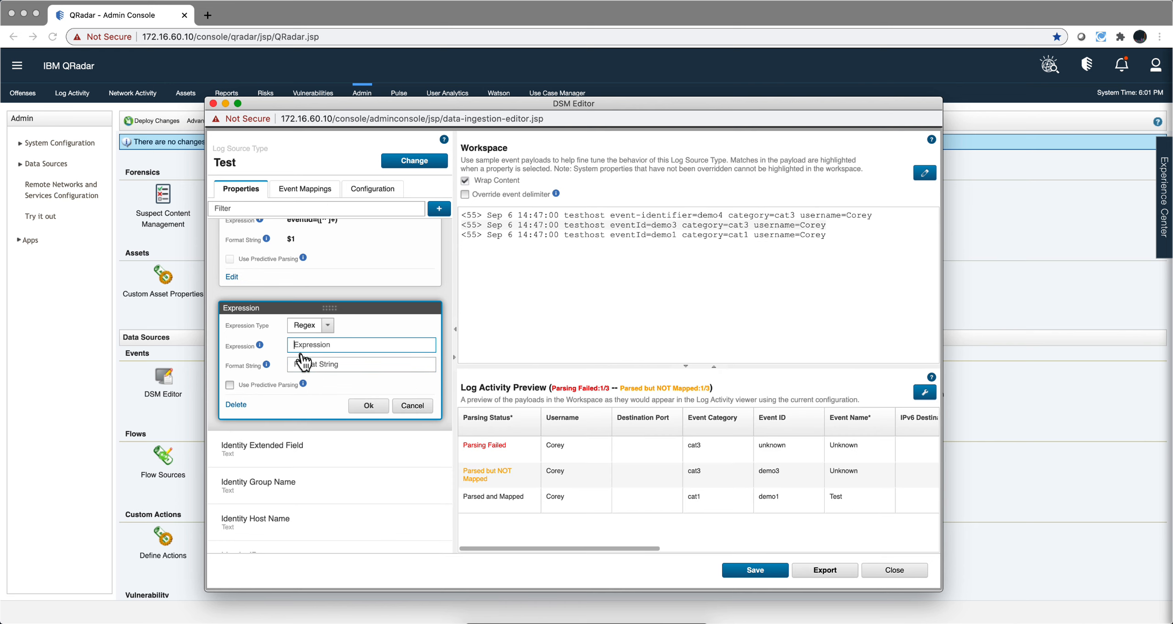
Define the new Event ID expression as event-identifier=([^ ]+) with format string $1 and accept it
left_click_drag(697, 215, 611, 215)
key("super+c")
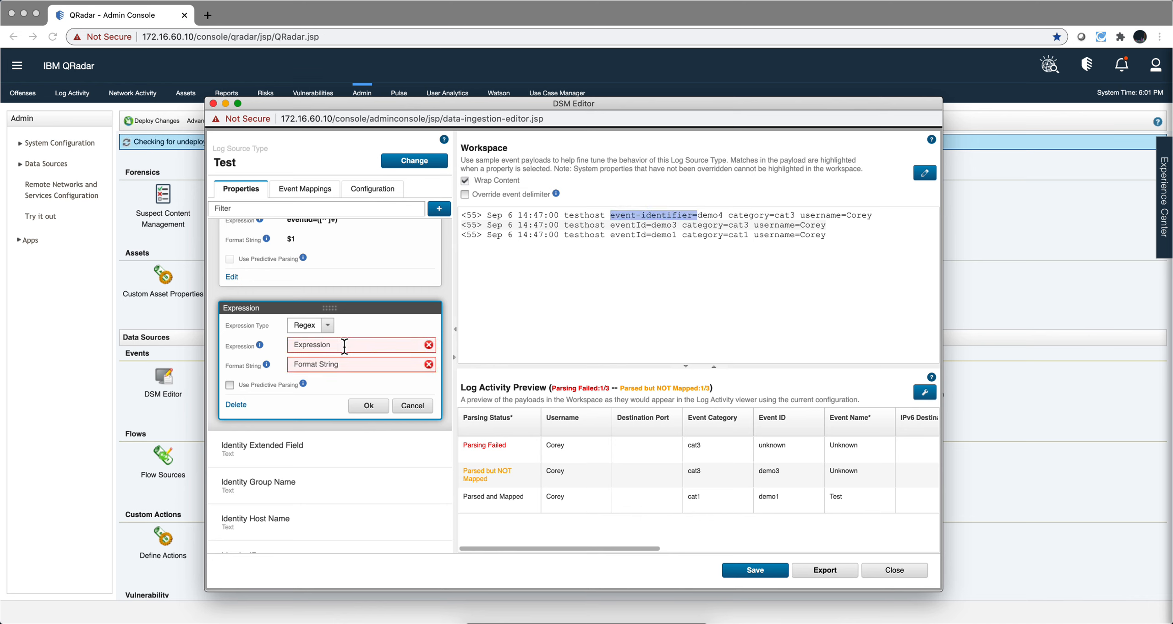
left_click(343, 347)
key("super+v")
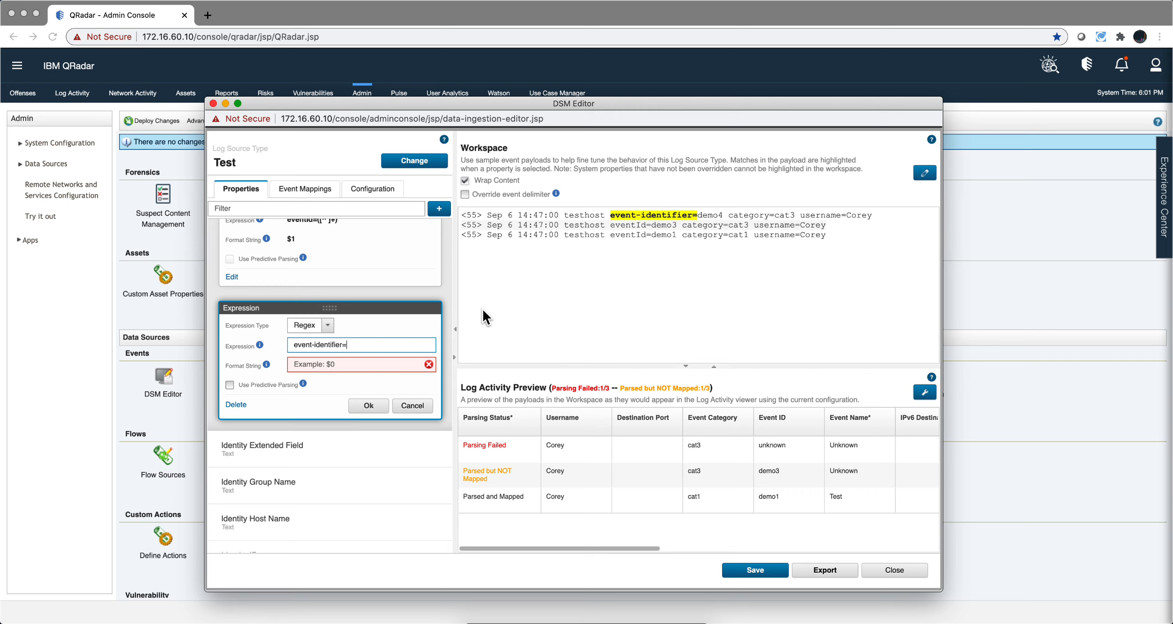
type("([^")
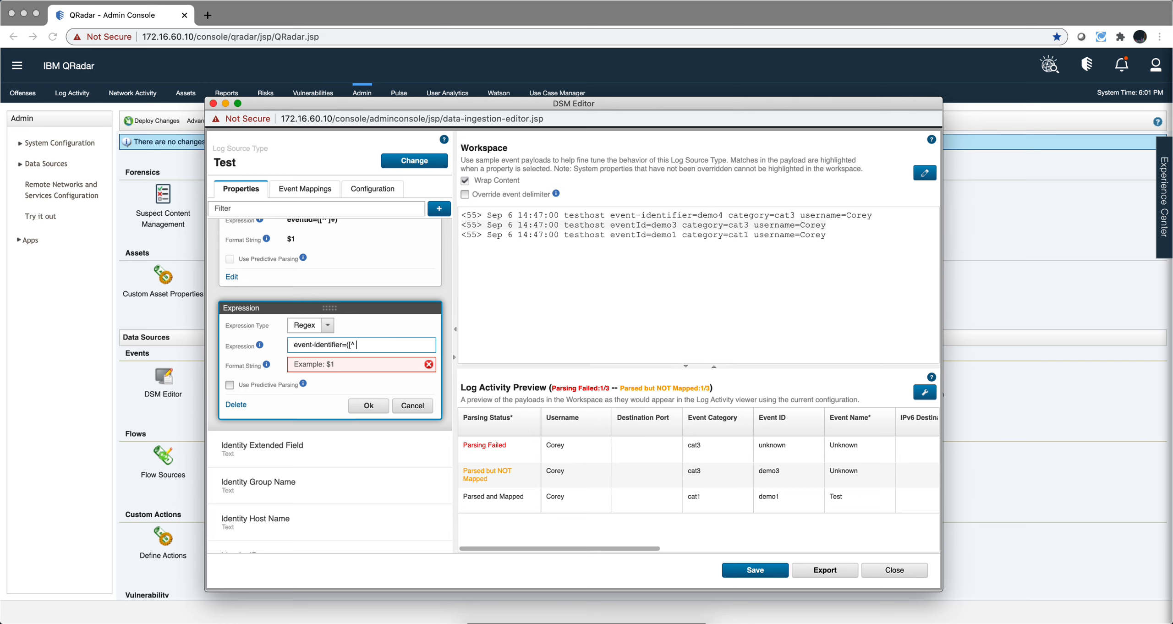
type("]+)")
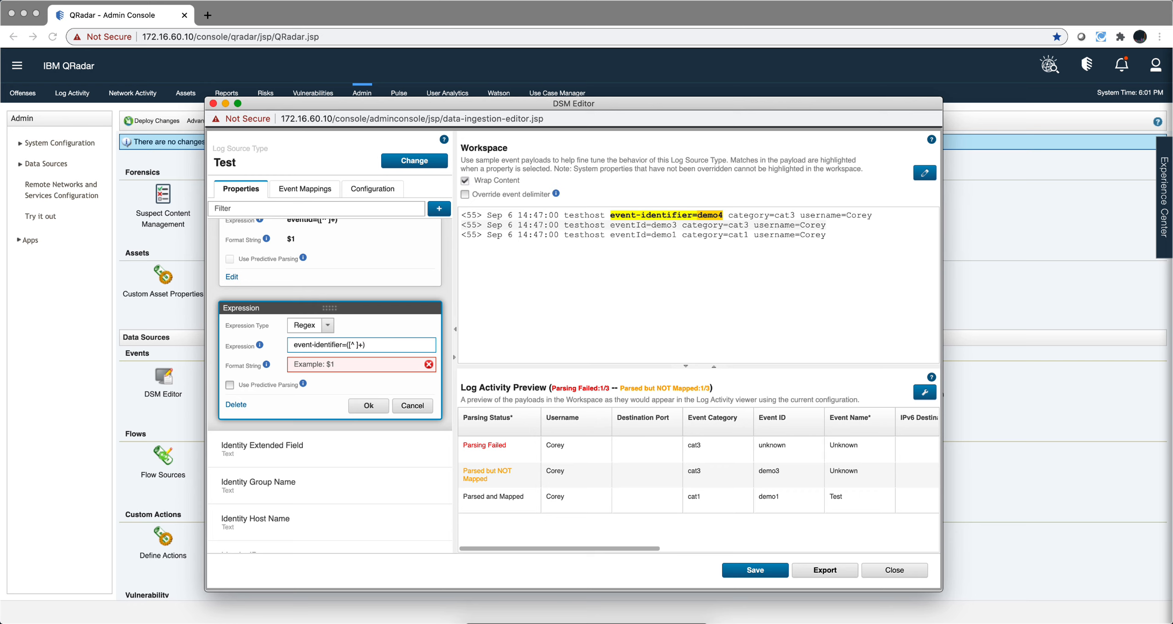
left_click(356, 364)
type("$1")
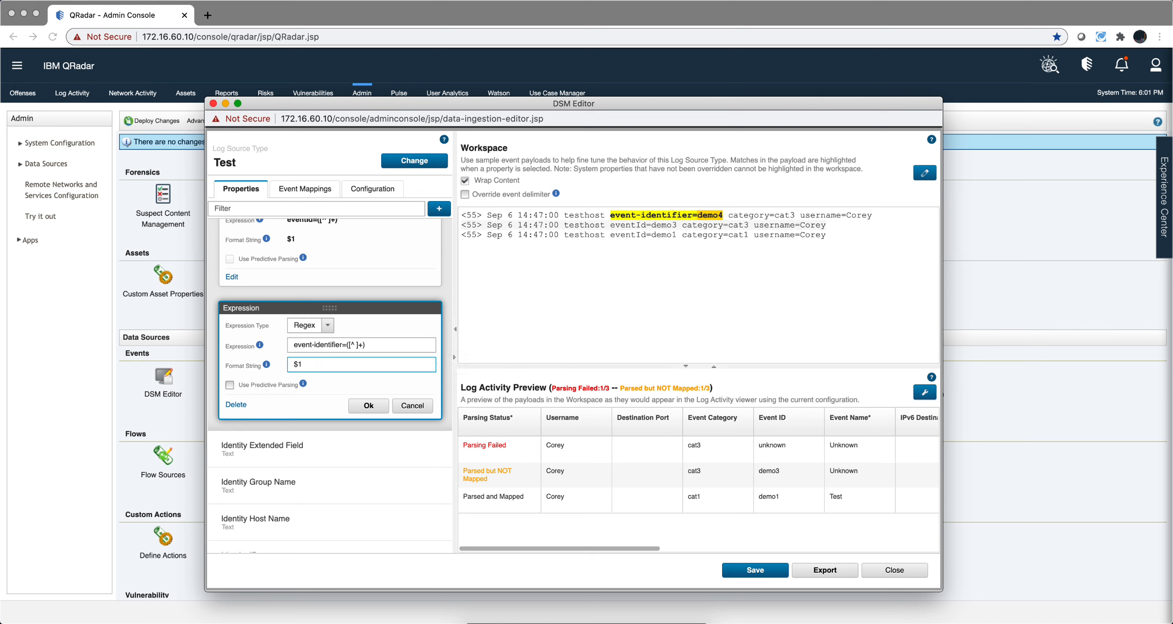
left_click(368, 407)
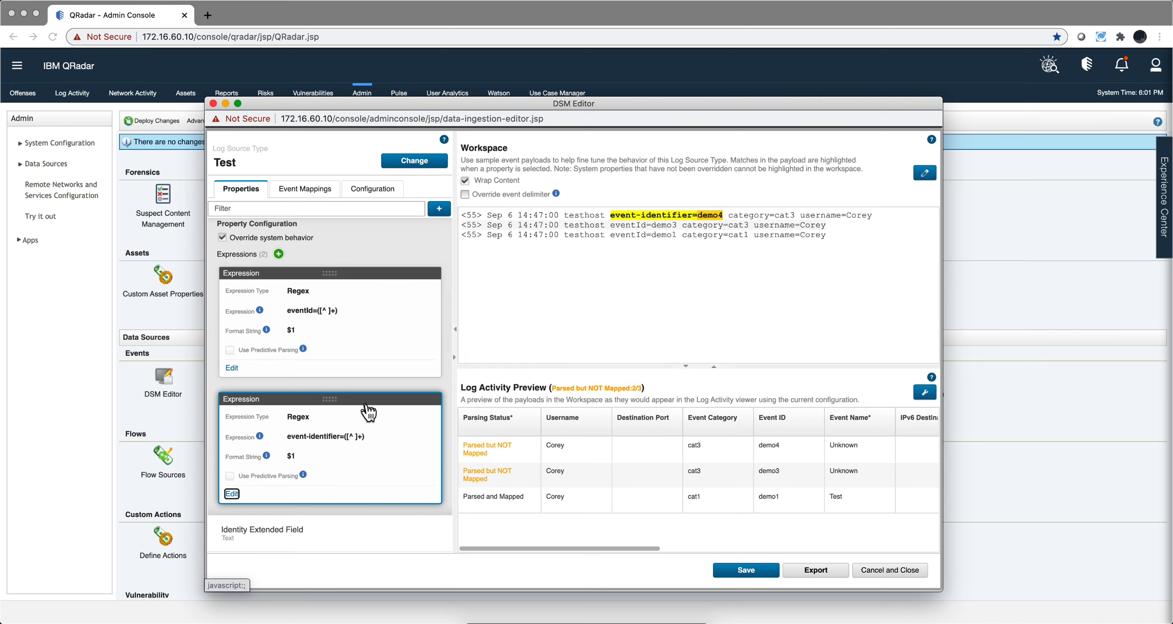
Compare which workspace payloads the eventId and event-identifier expressions of the Event ID property match
mouse_move(492, 455)
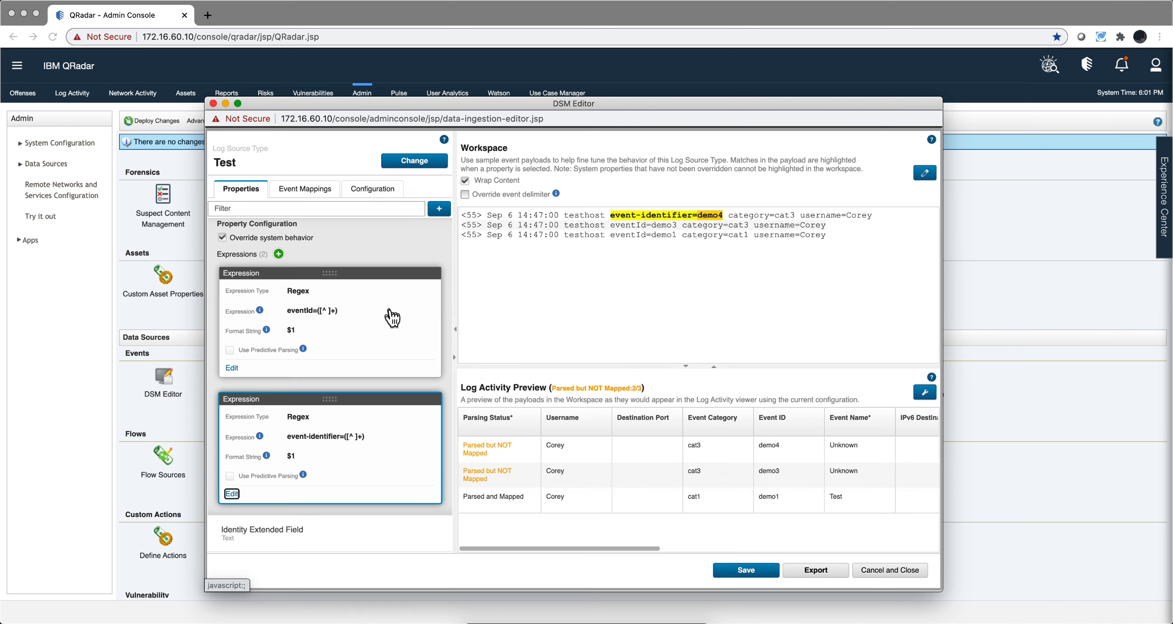
left_click(387, 314)
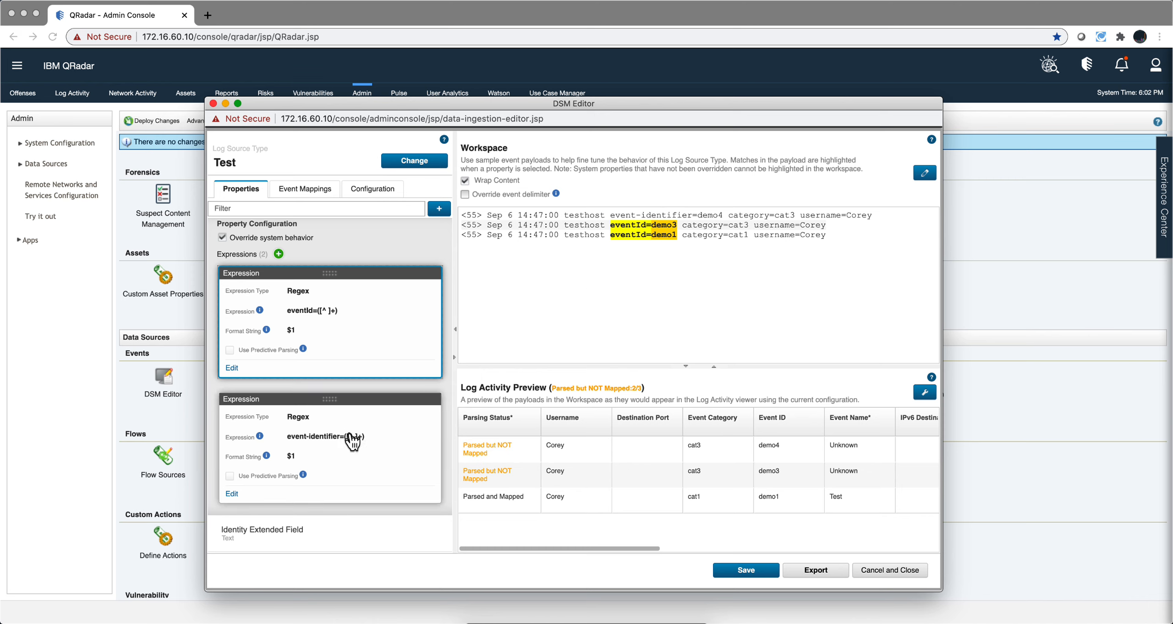
left_click(353, 436)
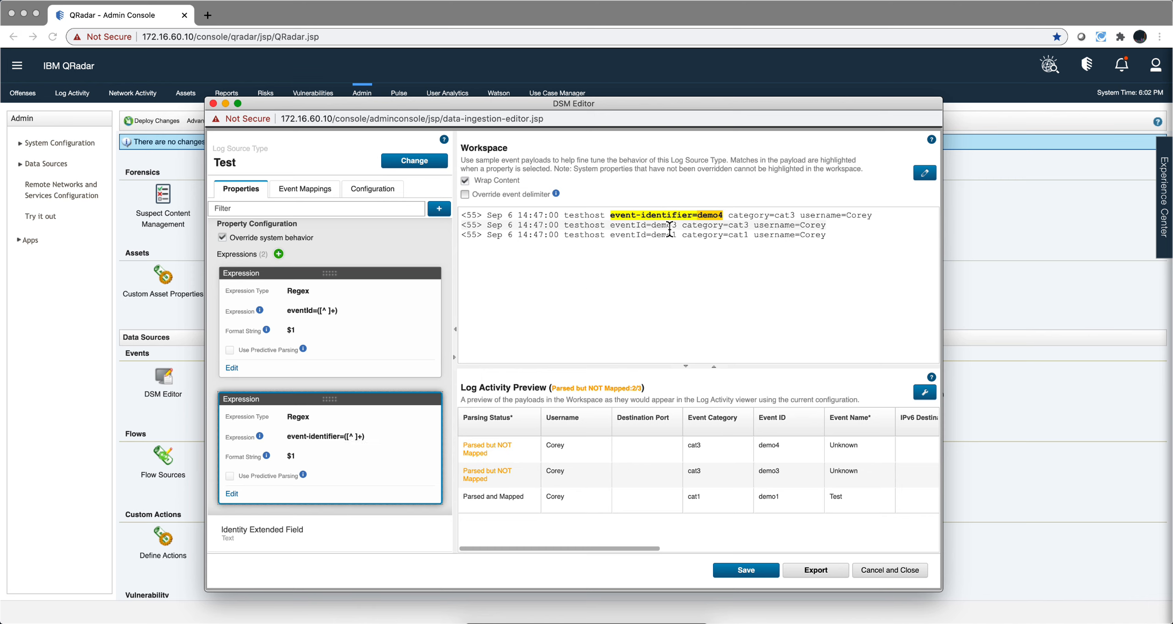
left_click(434, 213)
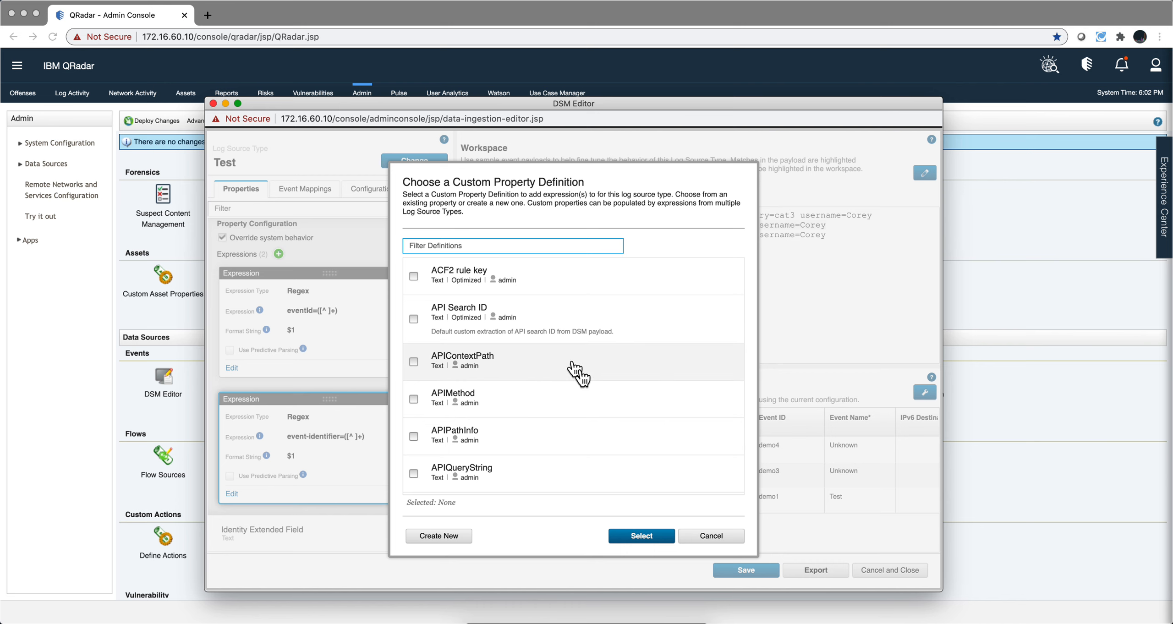
left_click(716, 536)
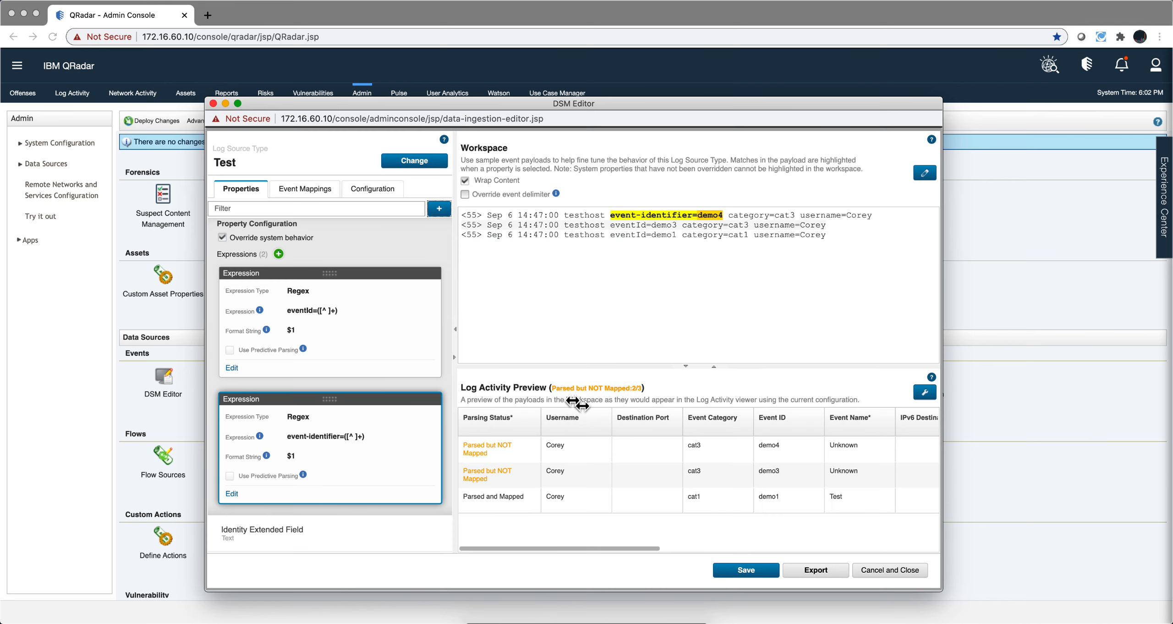
Start an event mapping for demo4 with category cat3 and a new QID record named test4 for it
left_click(313, 195)
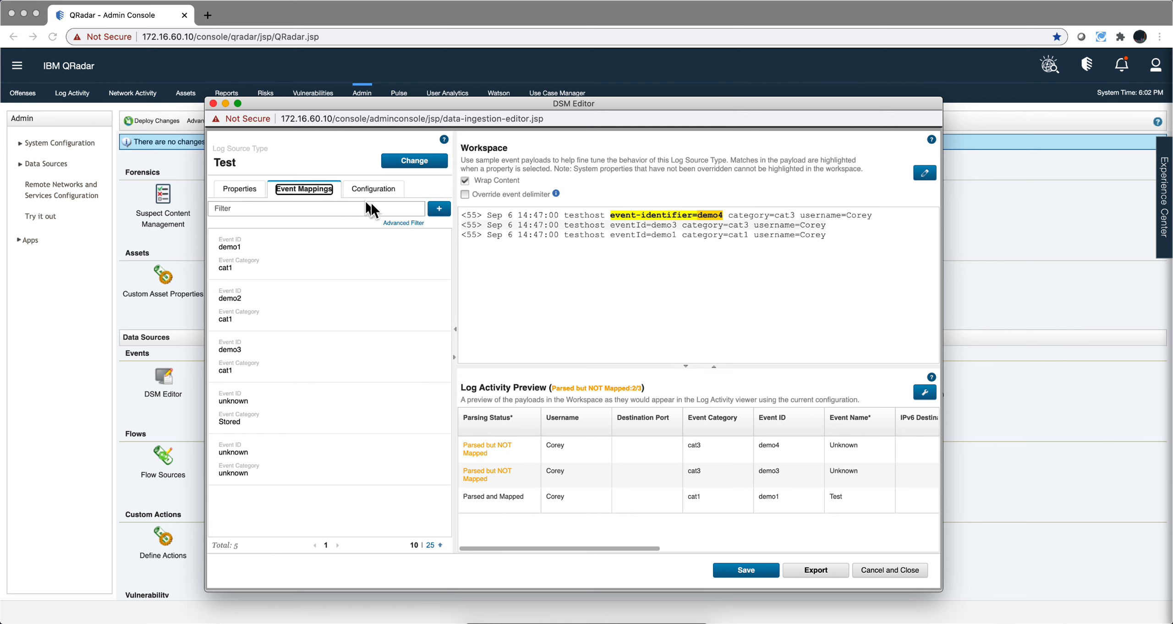
left_click(441, 211)
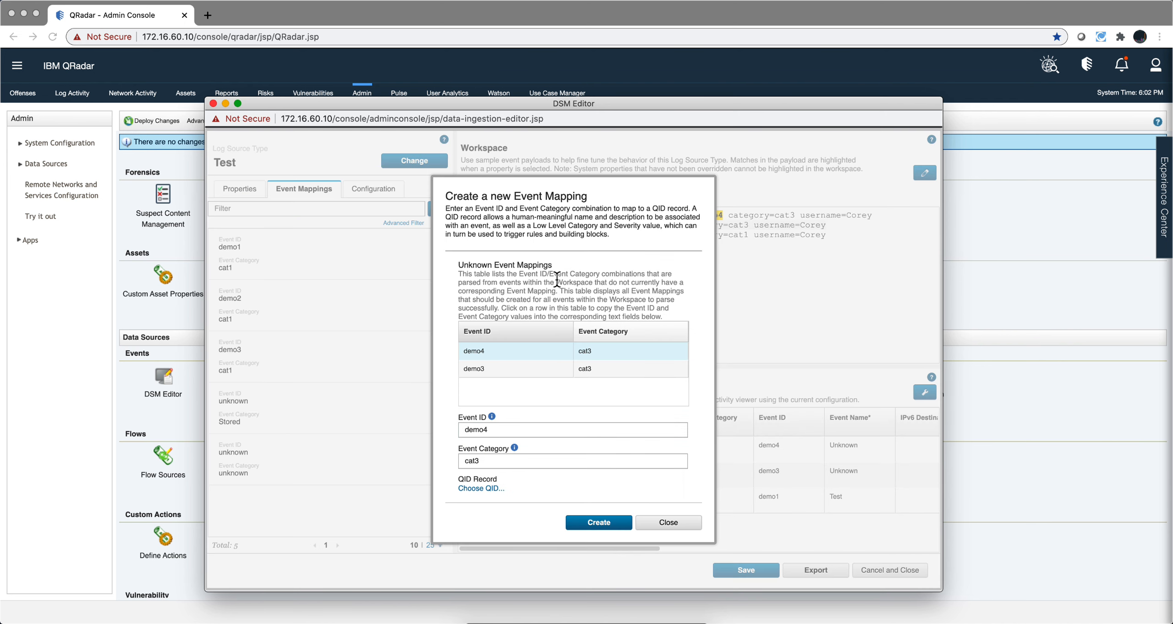
left_click_drag(560, 205, 355, 203)
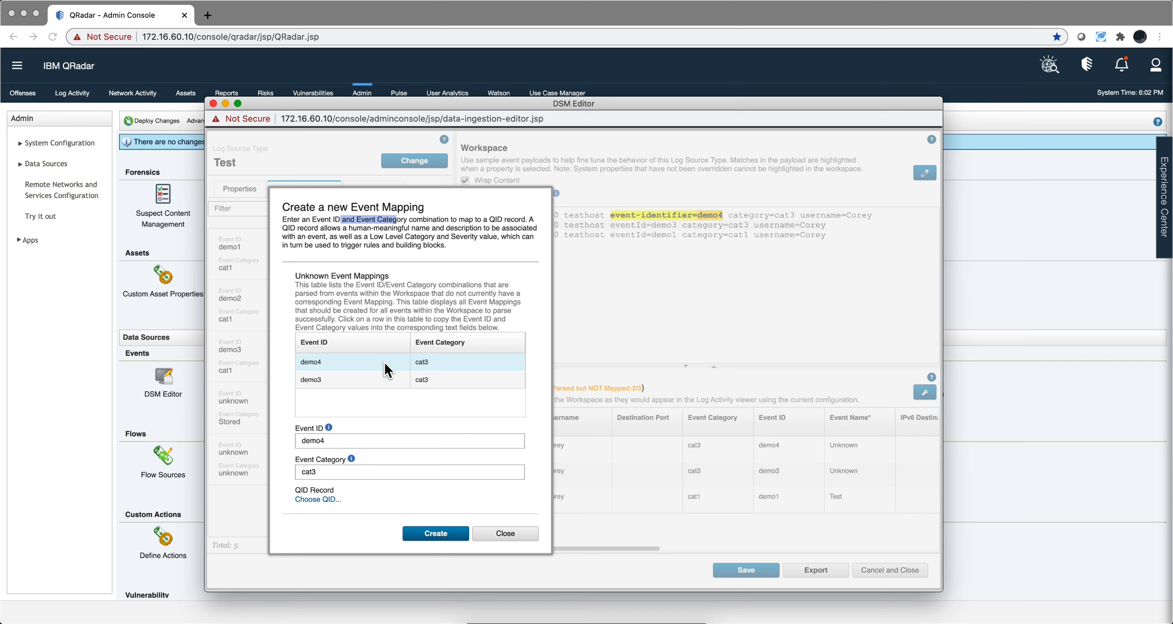
left_click(318, 498)
left_click(497, 223)
type("test4")
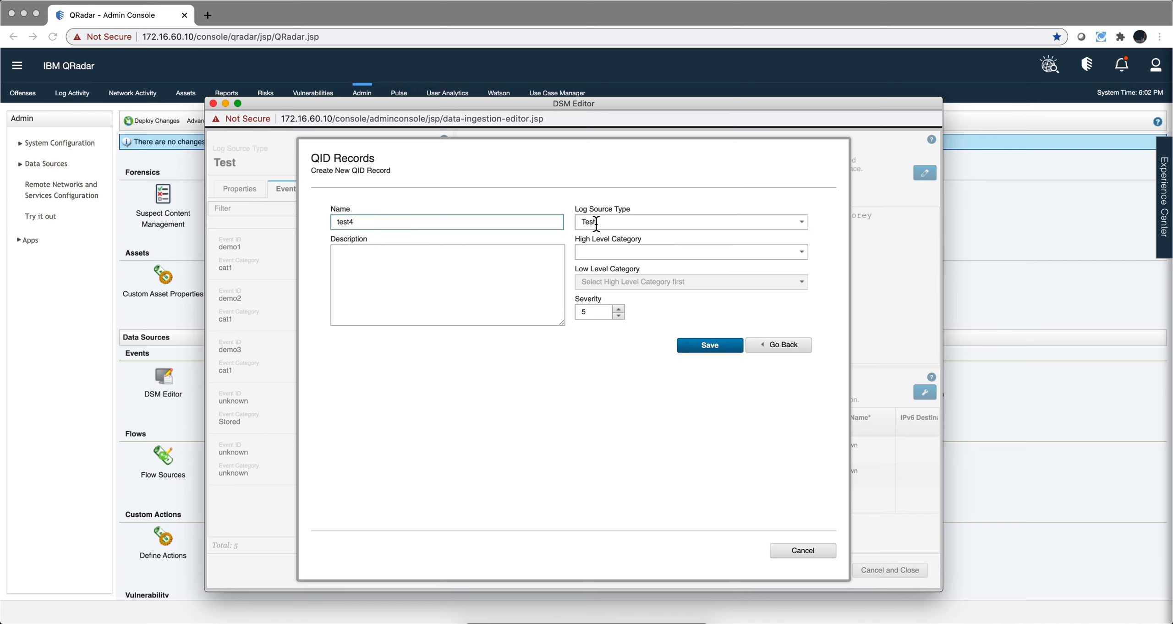
Categorize the test4 record as Recon with low level category ICMP Reconnaissance
left_click(601, 253)
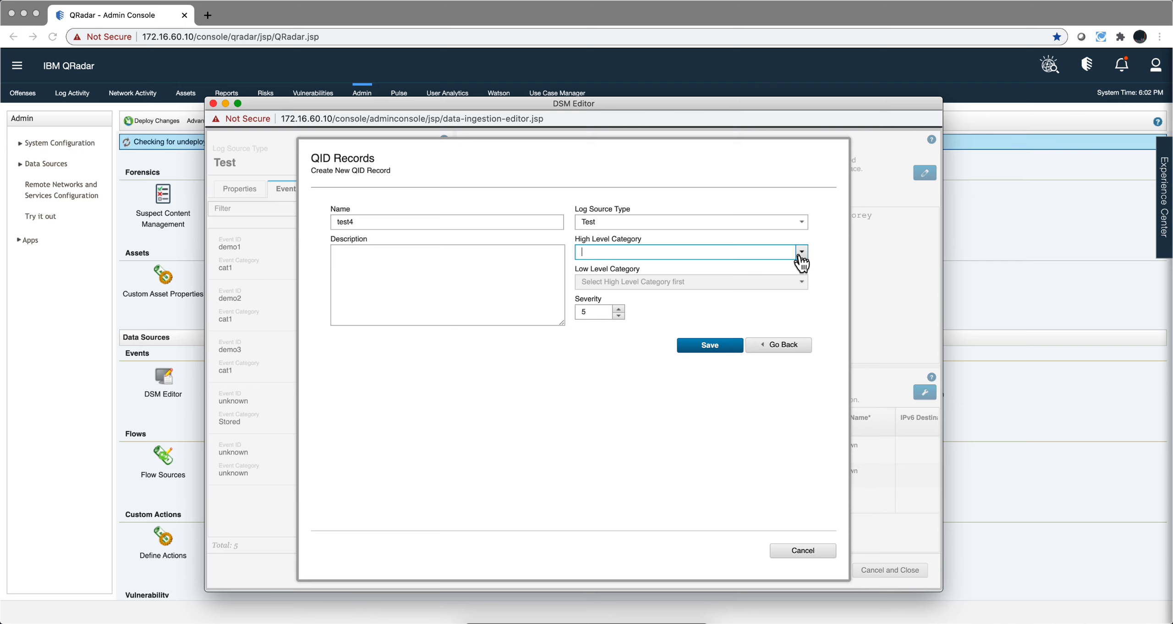
left_click(801, 253)
left_click(704, 303)
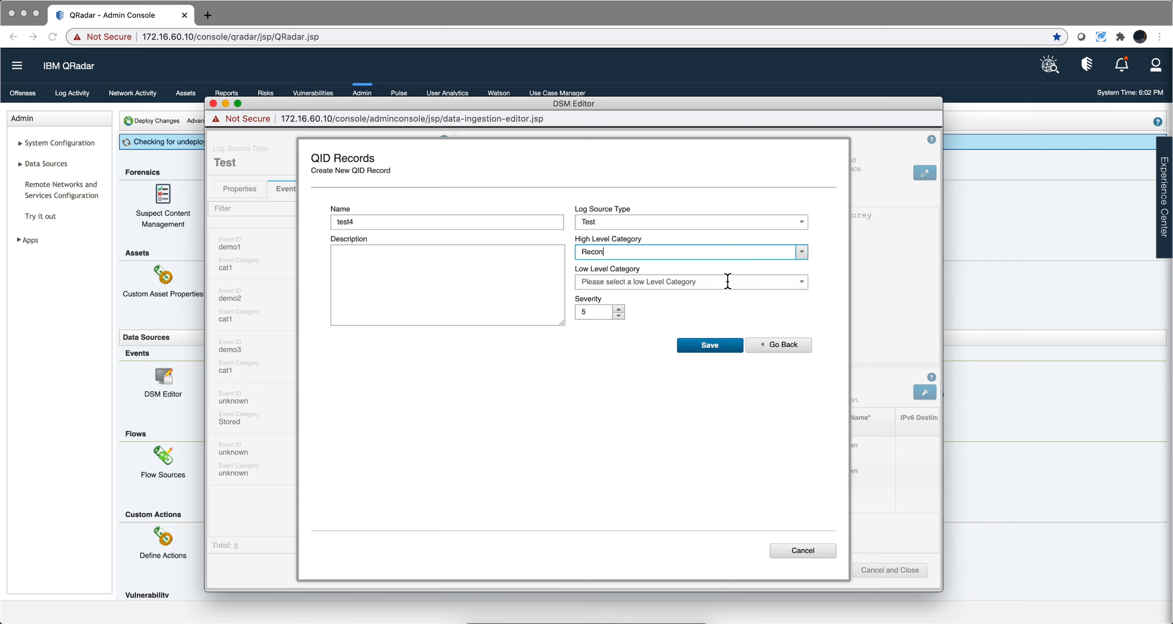
left_click(801, 283)
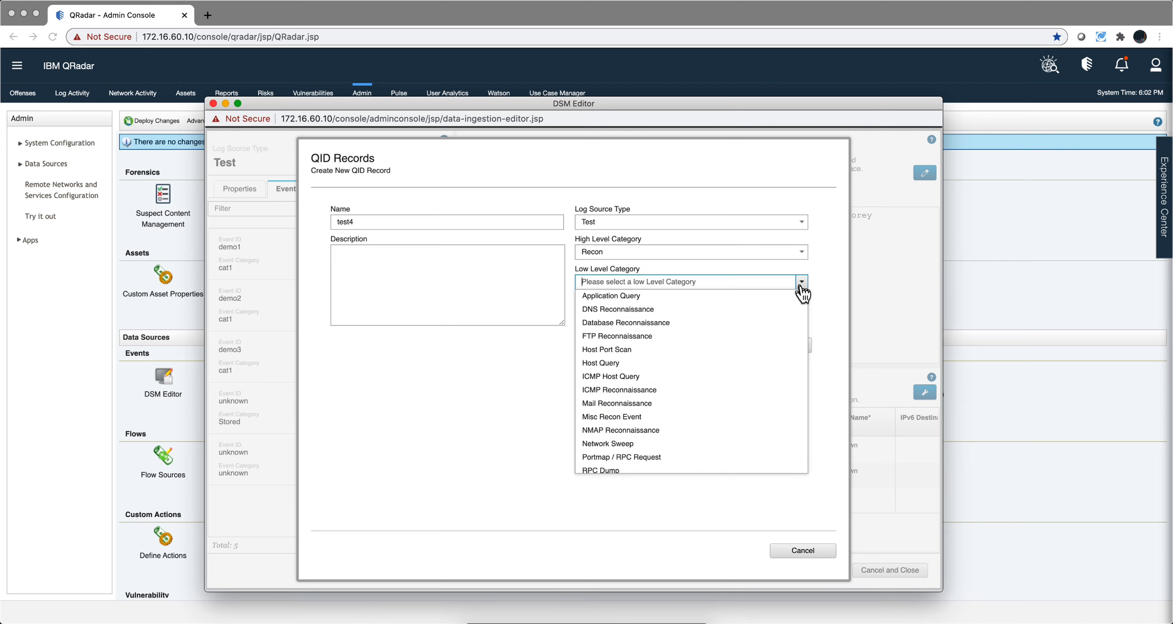
left_click(676, 389)
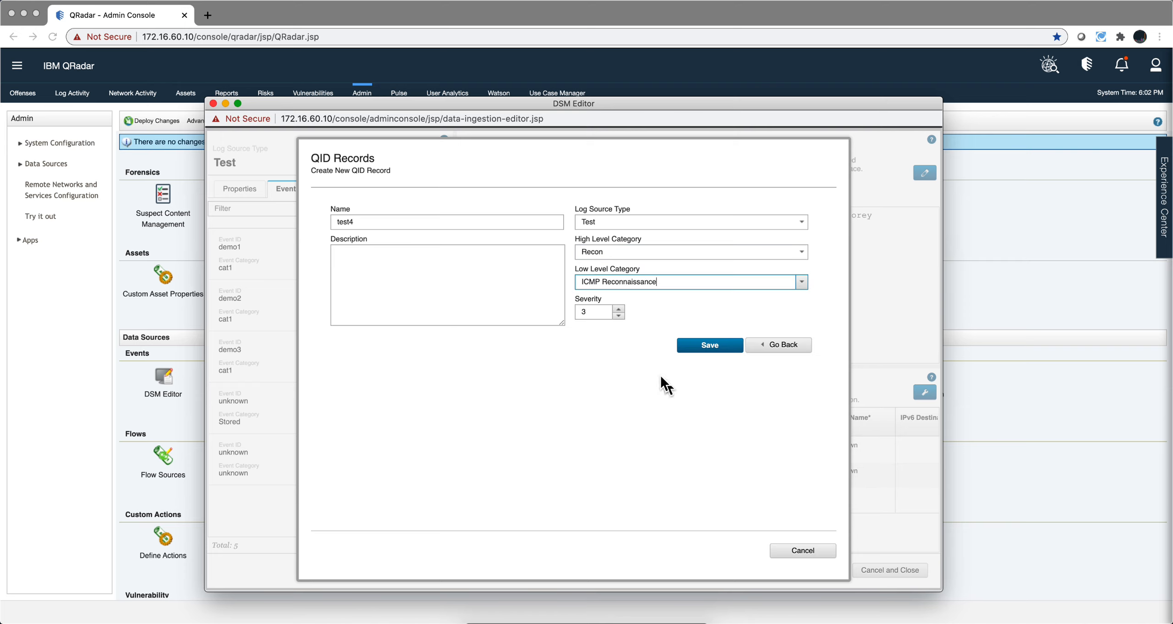
Save the test4 QID record with the description hdhdh and create the demo4 event mapping with it
left_click(378, 281)
type("hdhdh")
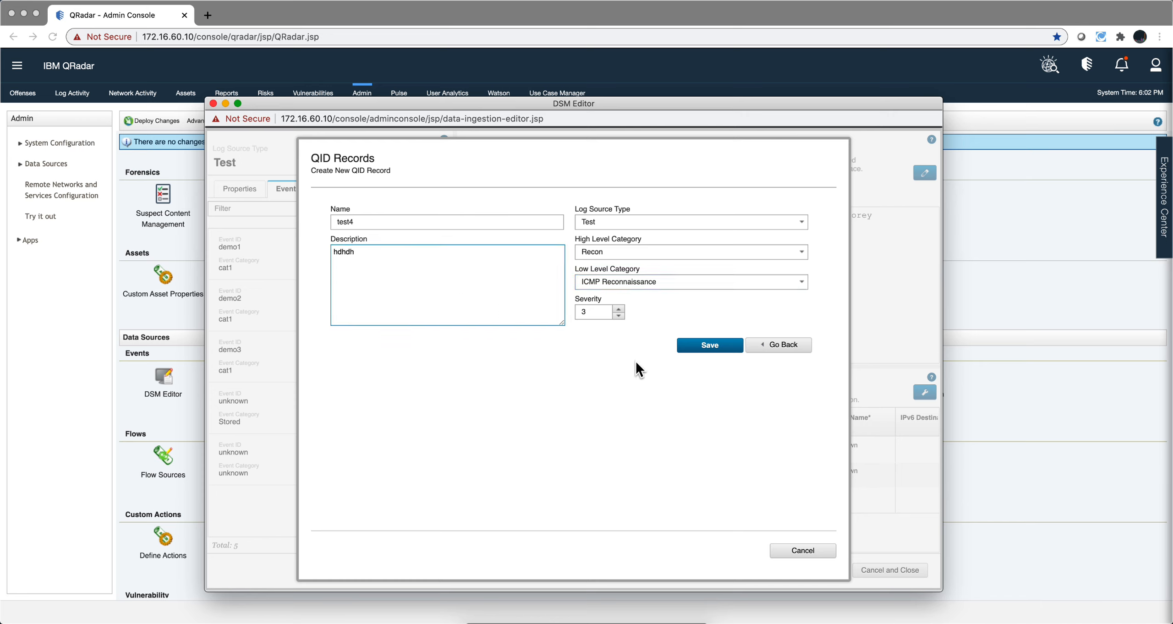
left_click(712, 345)
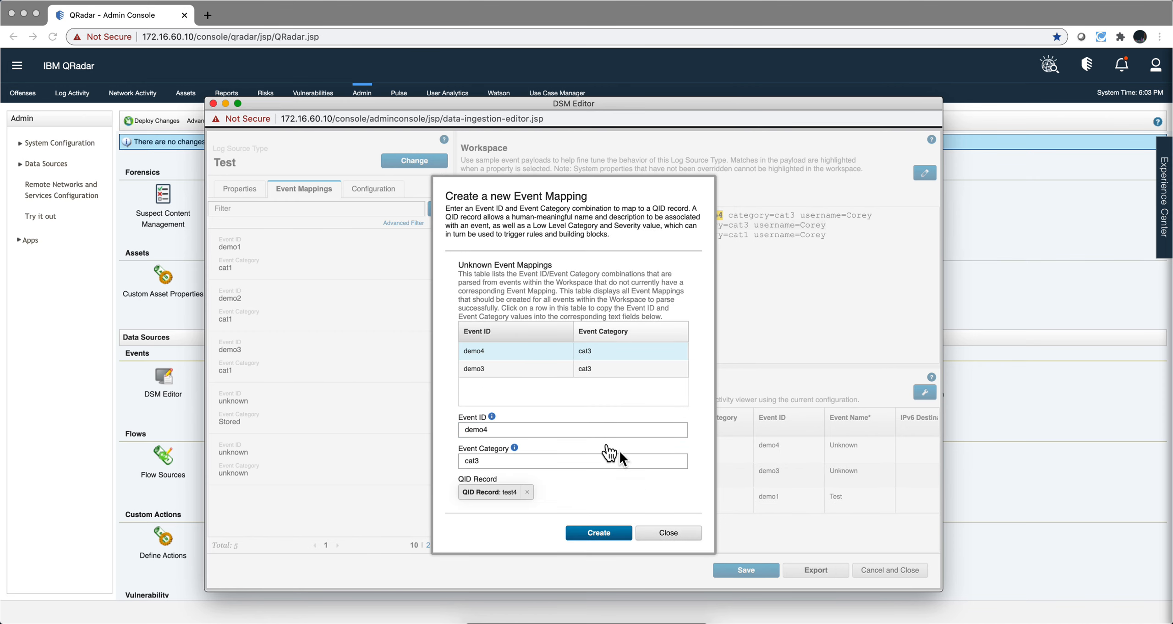
left_click(610, 539)
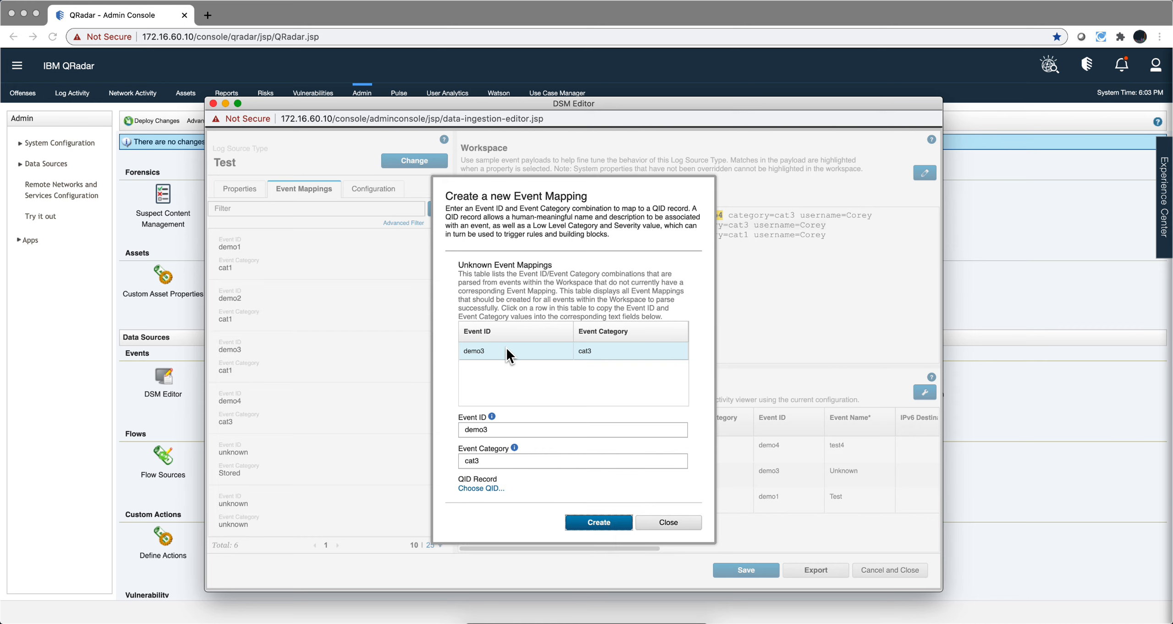
Select the unknown demo3 and cat3 combination and start a new QID record named test5 for its mapping
left_click(506, 350)
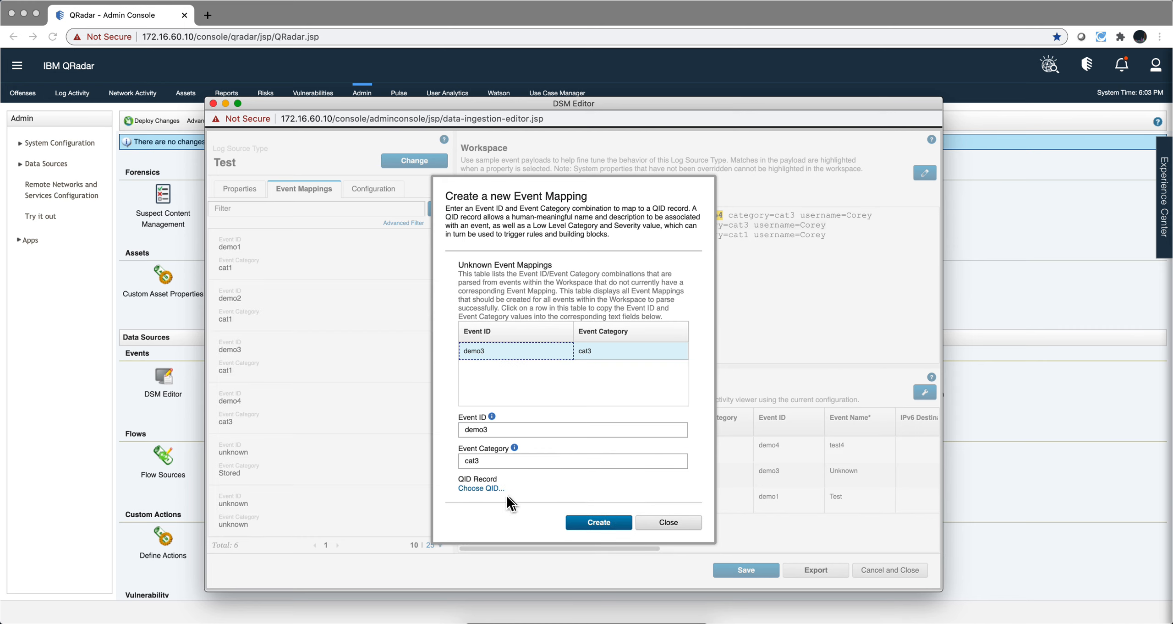
left_click(483, 489)
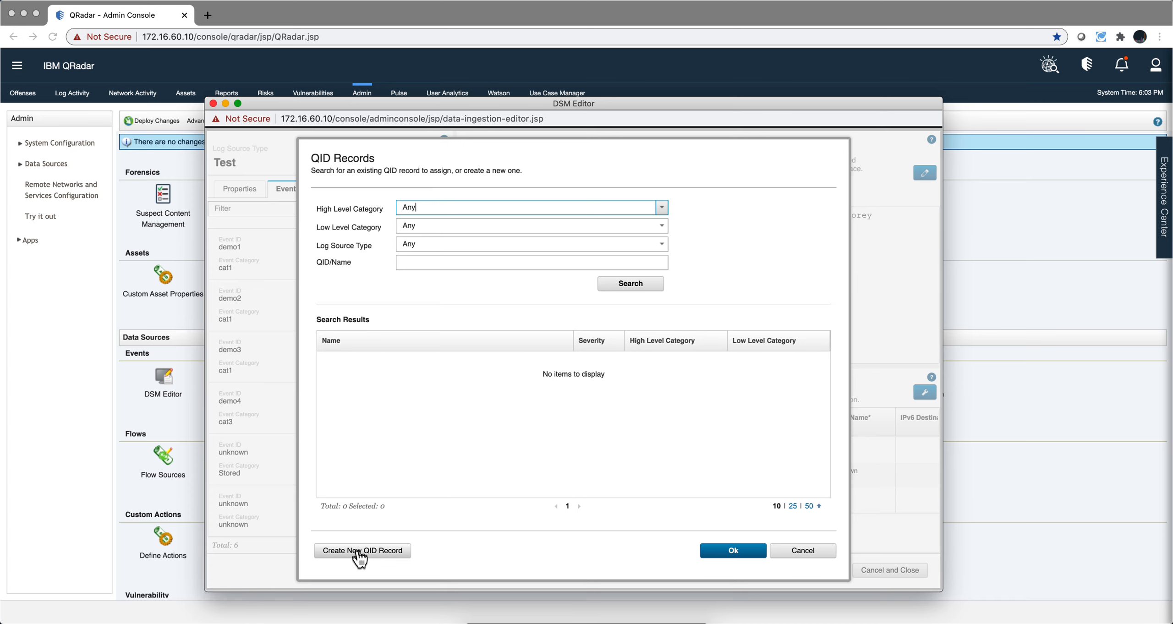
left_click(361, 551)
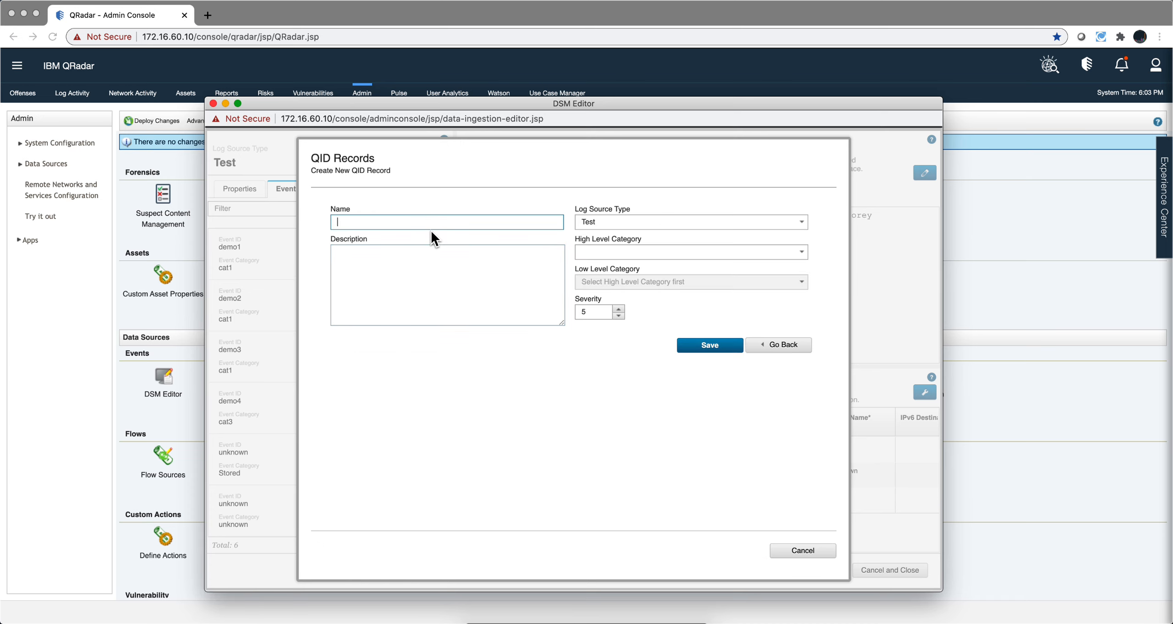
left_click(433, 238)
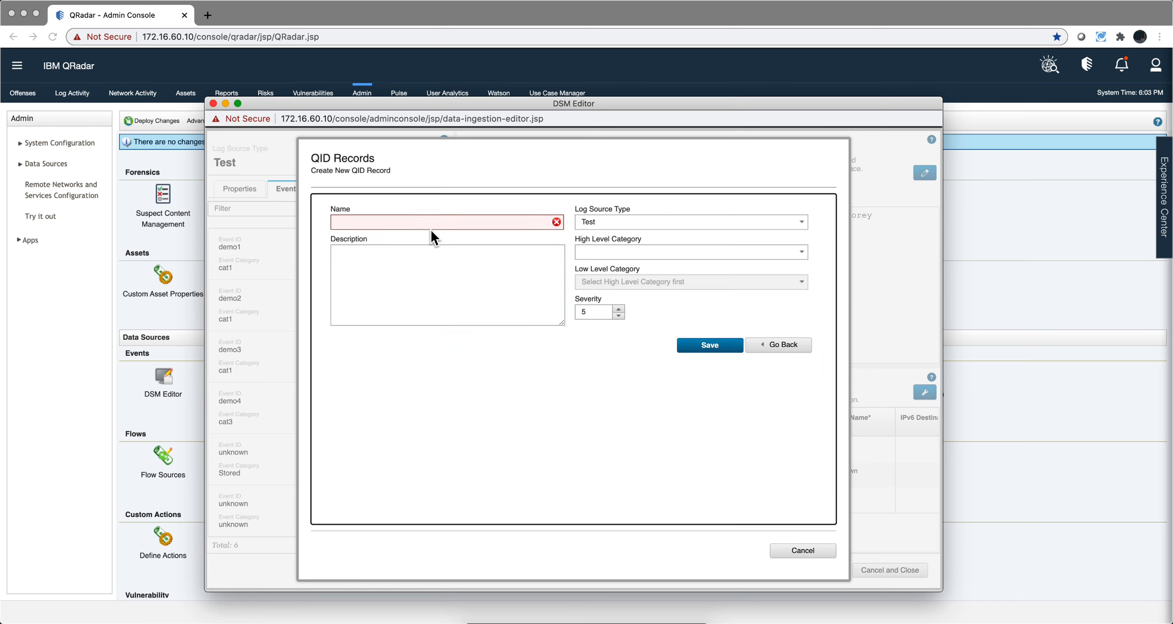
left_click(435, 225)
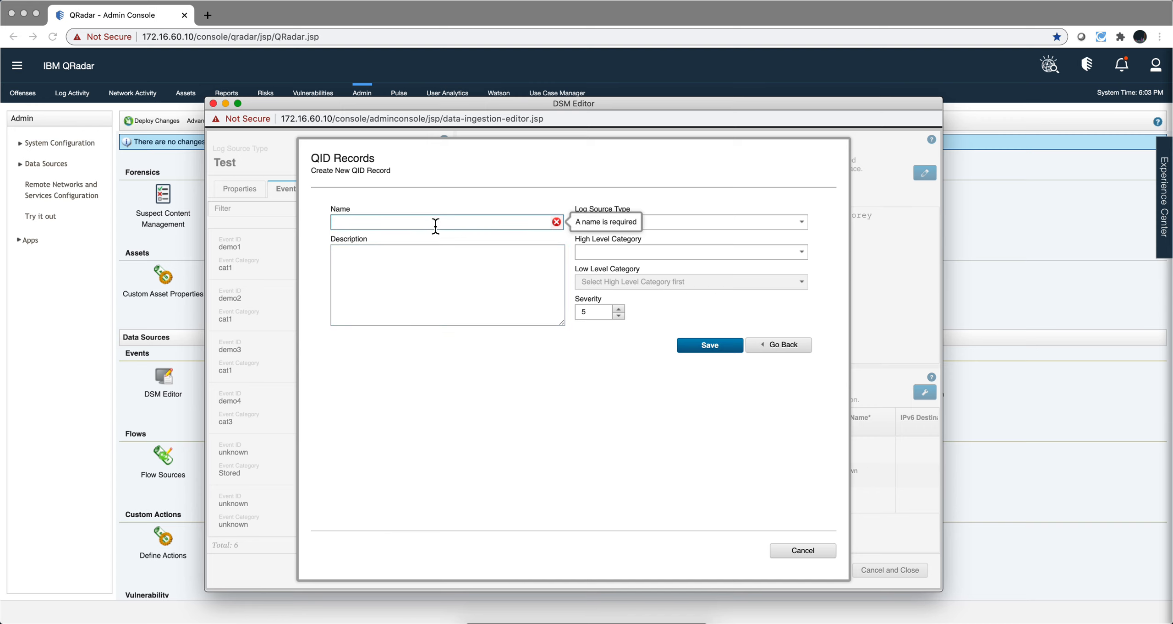
type("test5")
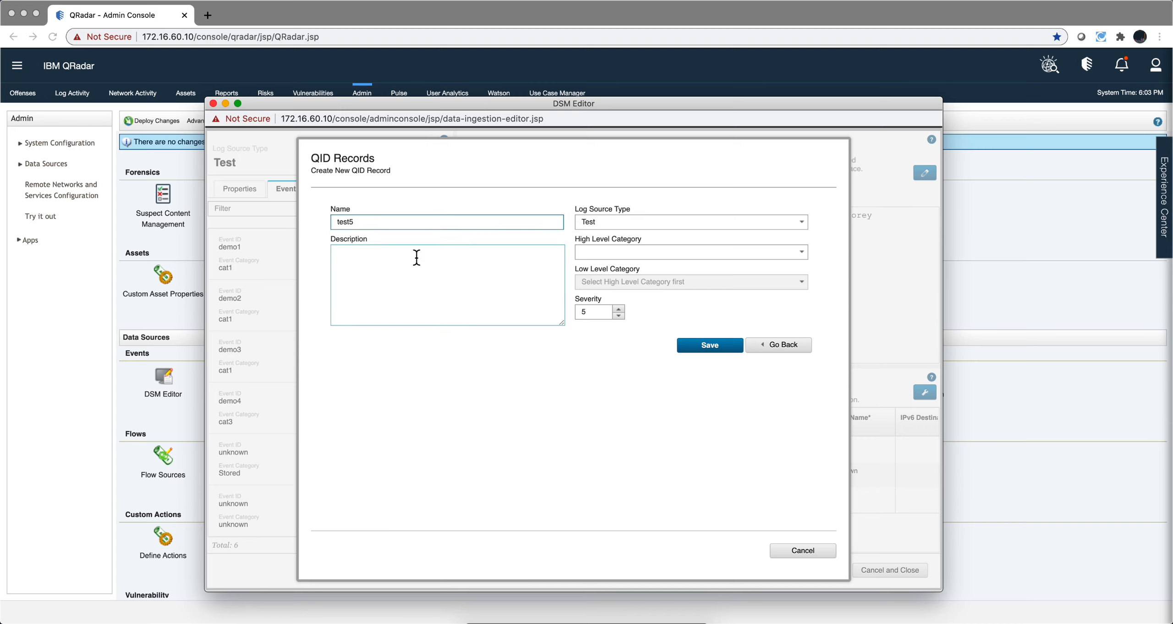
Describe the test5 record as hdhdh and categorize it as Potential Exploit with low level category Potential Web Exploit
left_click(416, 261)
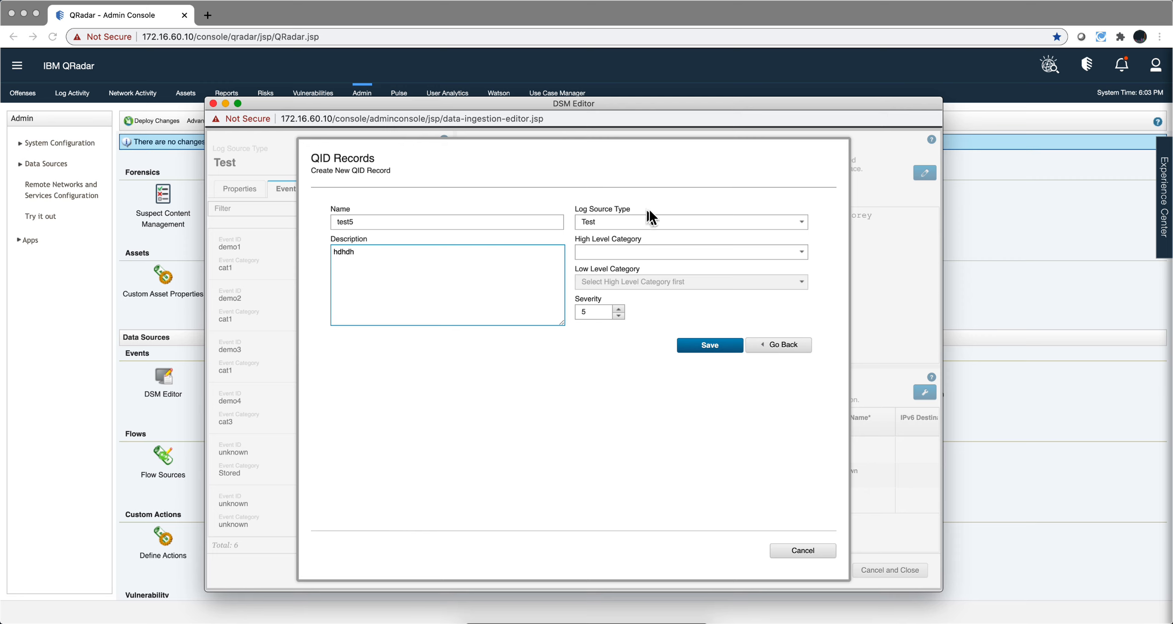
left_click(648, 252)
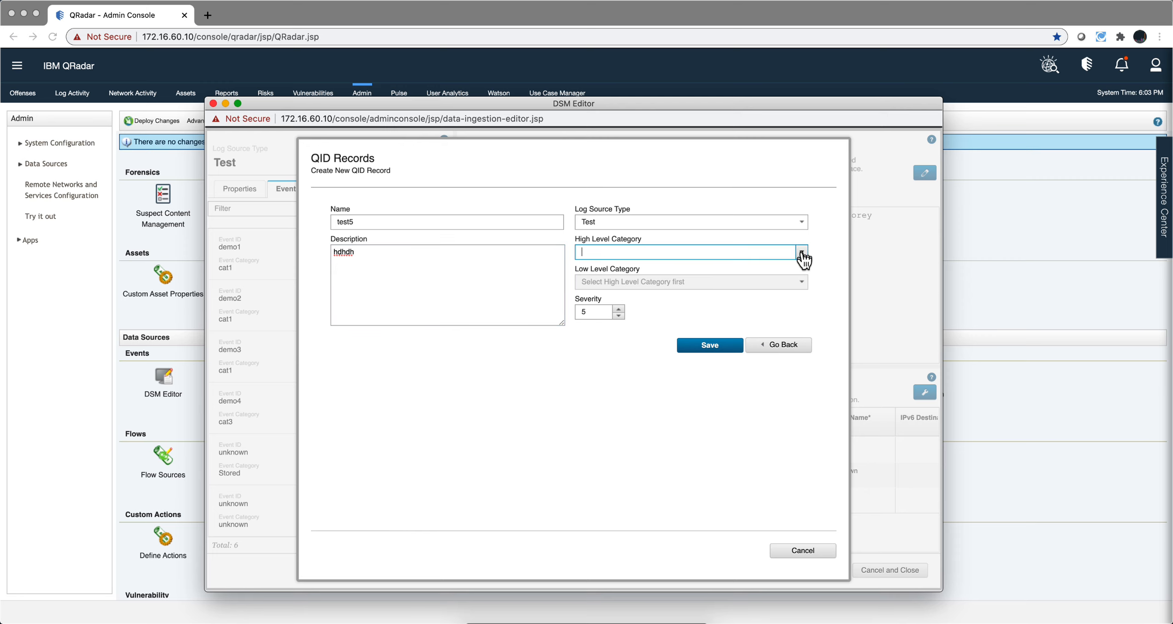
left_click(802, 252)
left_click(722, 292)
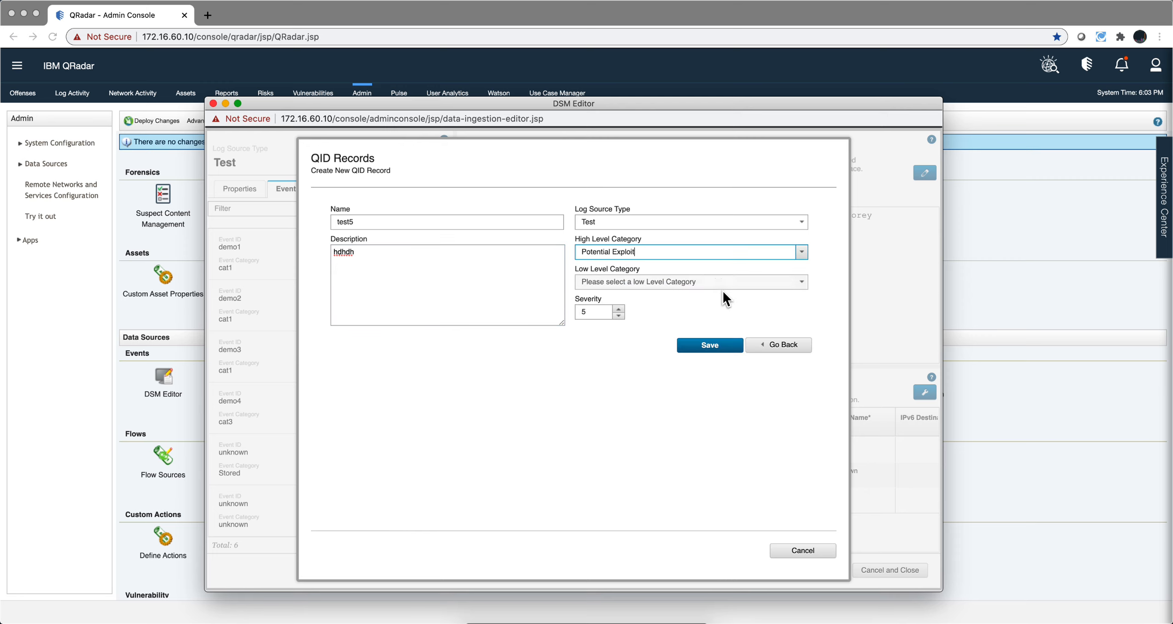
left_click(697, 283)
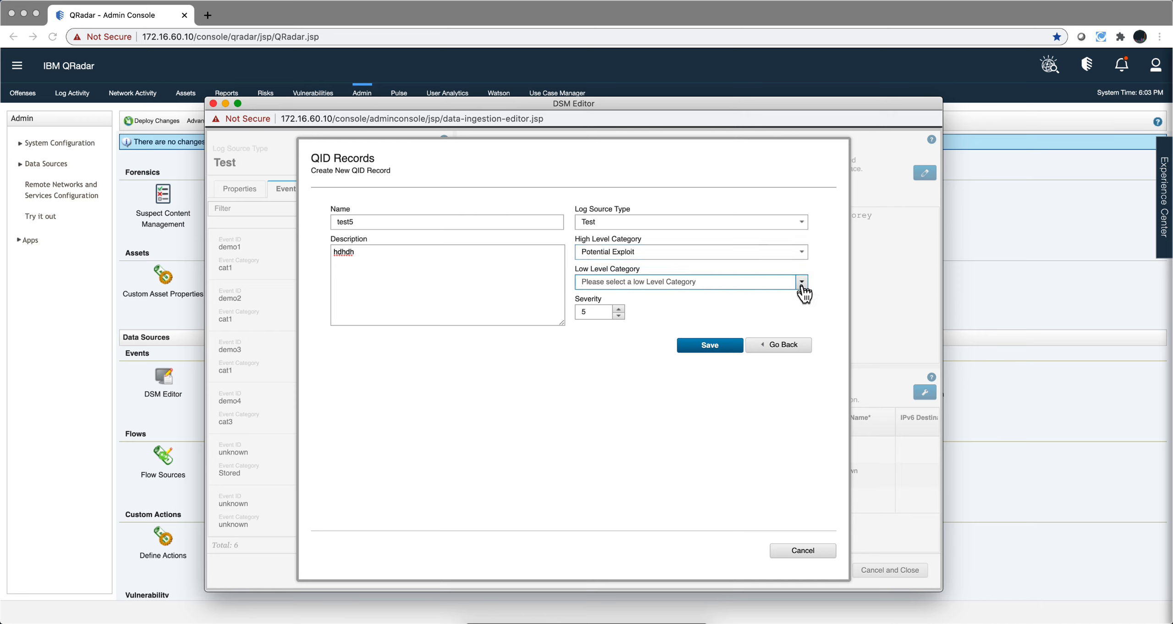
left_click(801, 282)
left_click(714, 418)
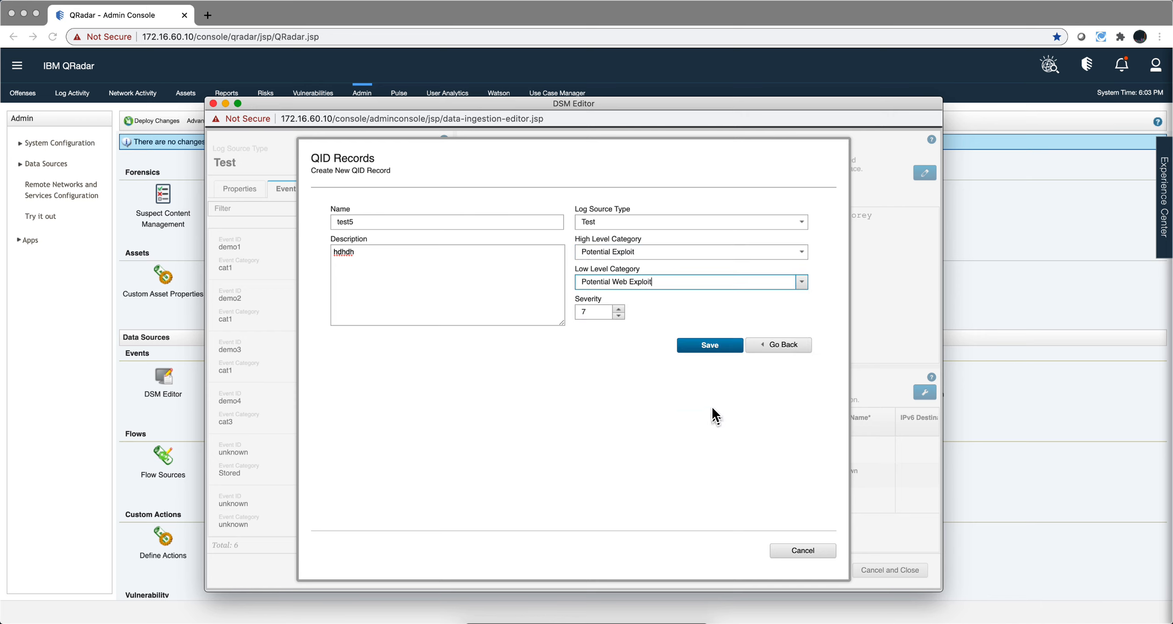
Save the test5 QID record and create the demo3 and cat3 event mapping with it
left_click(729, 349)
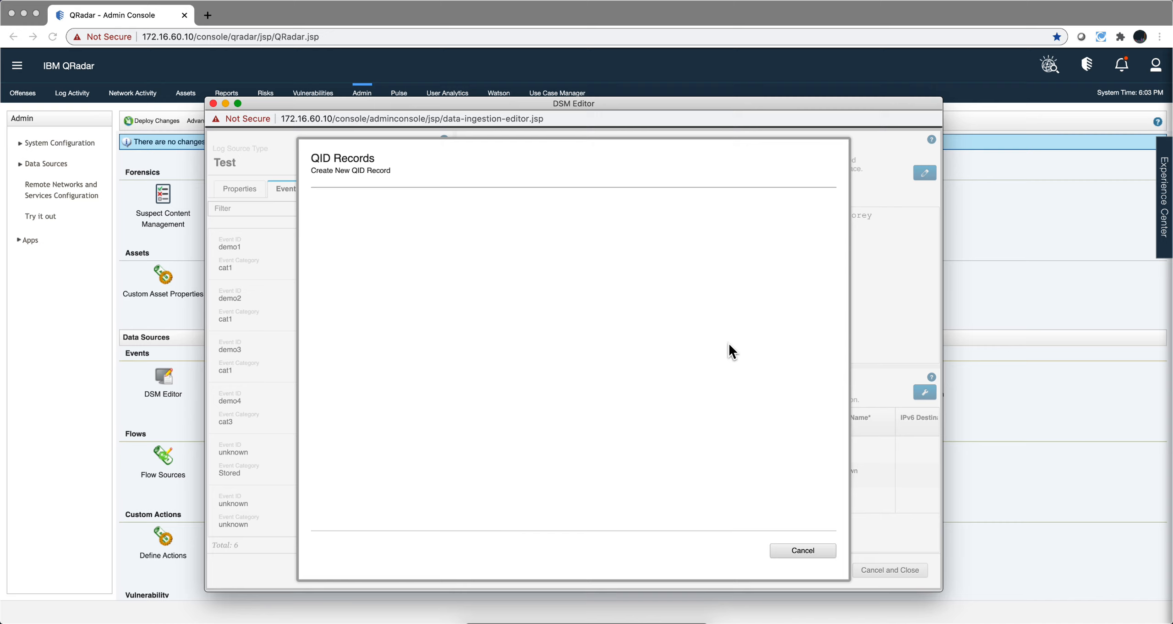
left_click(733, 551)
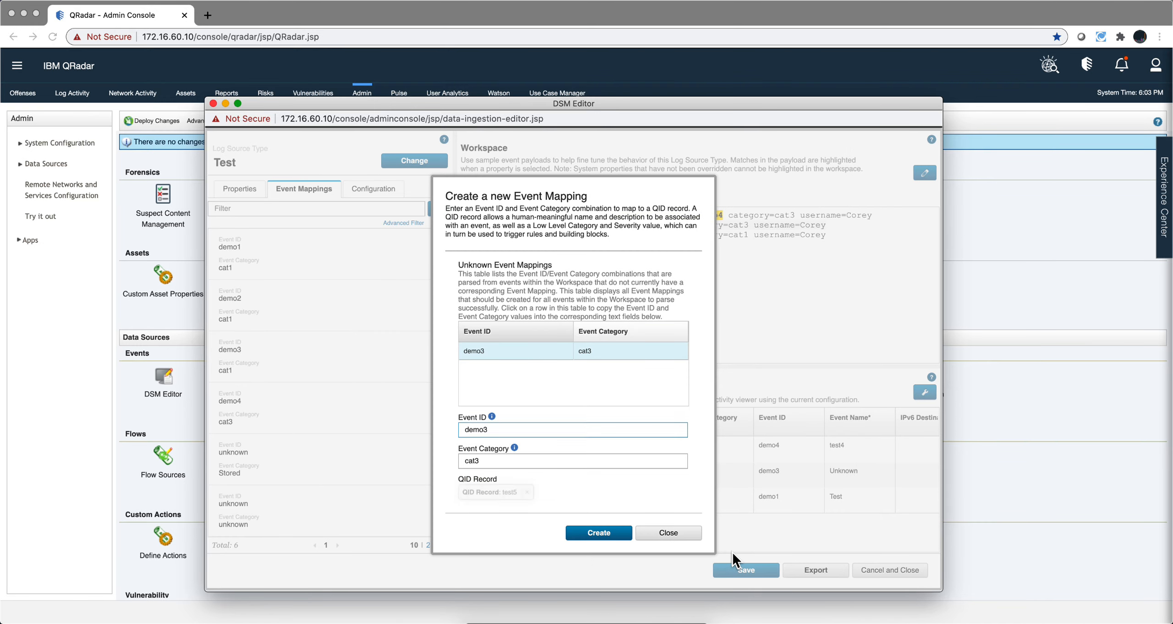
left_click(607, 534)
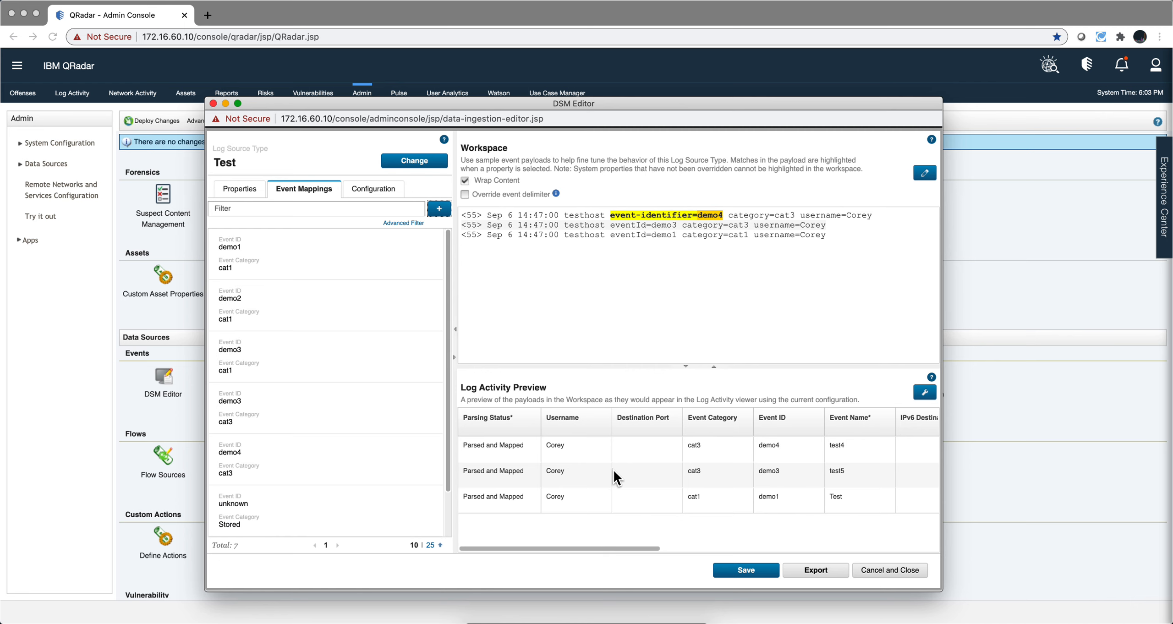
Review the first sample payload and read the help note on overriding the event delimiter
mouse_move(508, 456)
left_click_drag(482, 215, 672, 210)
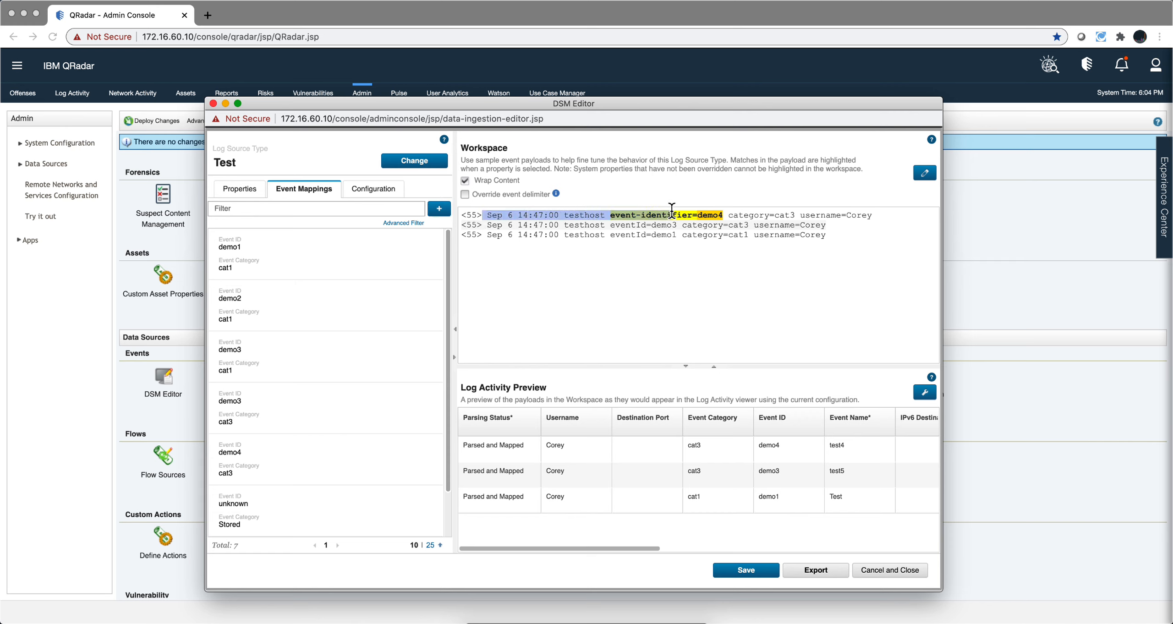
mouse_move(556, 195)
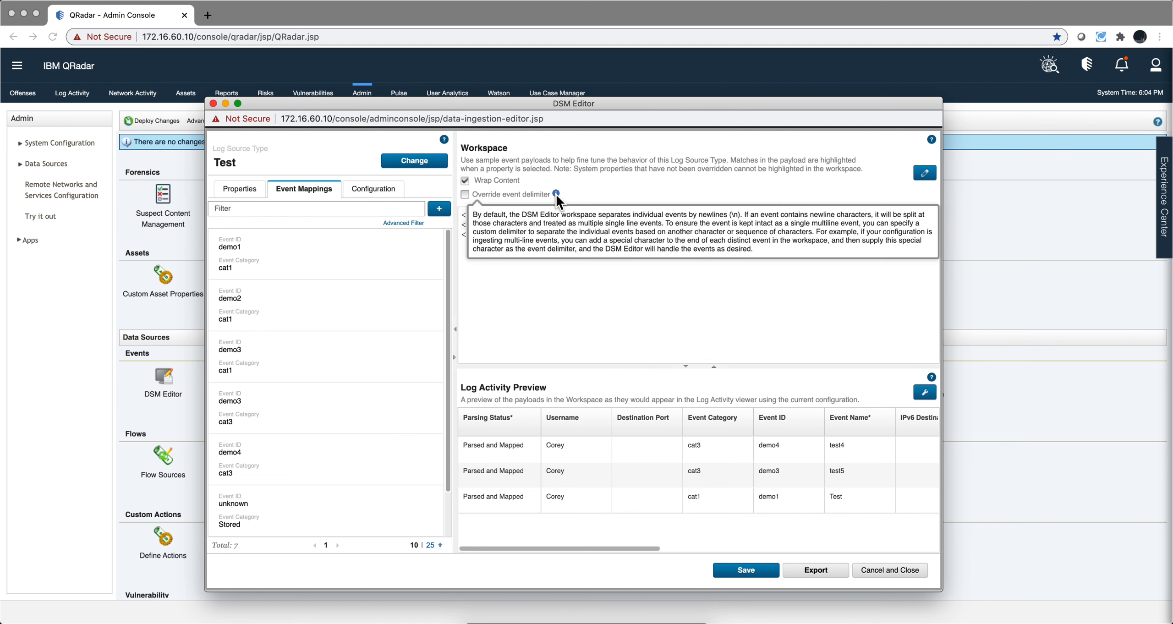
left_click(660, 209)
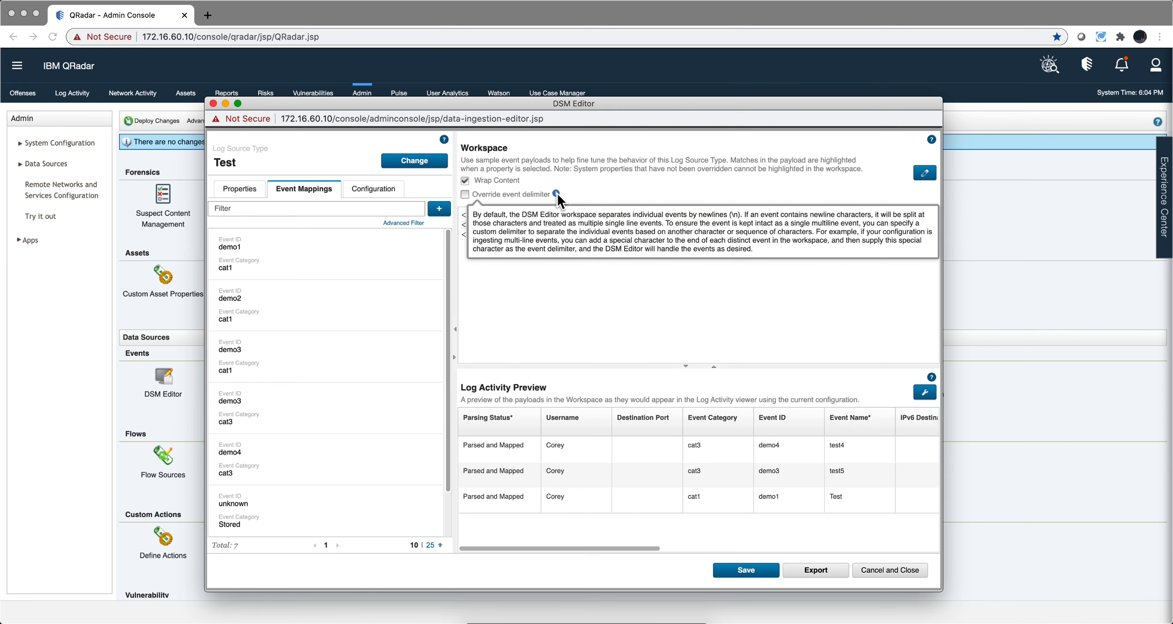
left_click(607, 328)
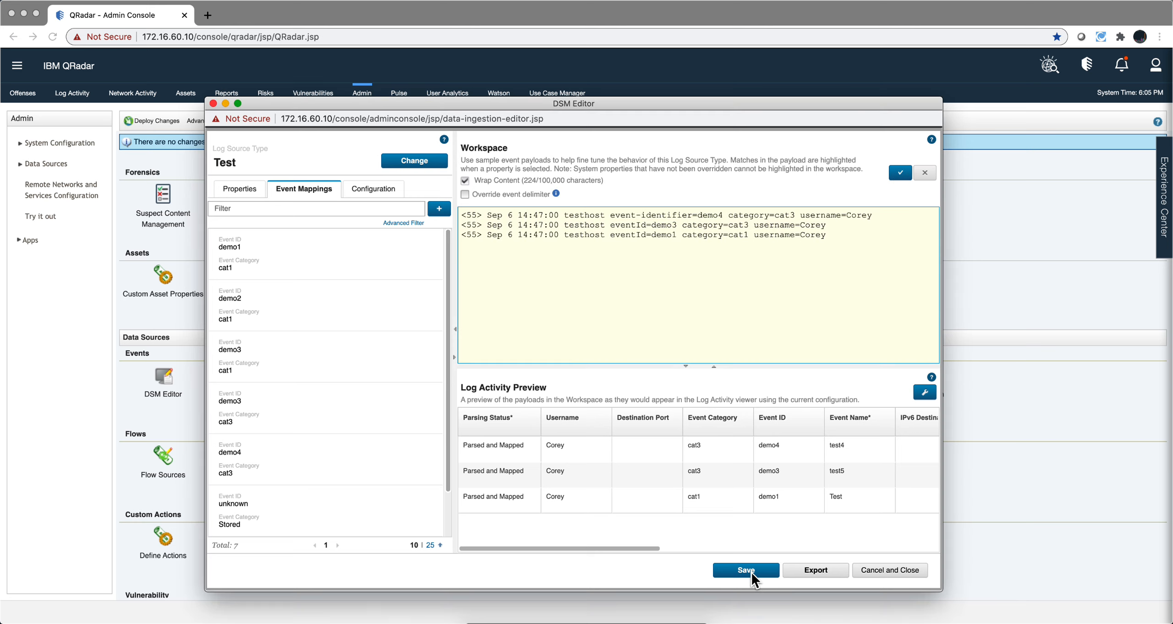
Save the Test log source type configuration and close the DSM Editor
left_click(753, 574)
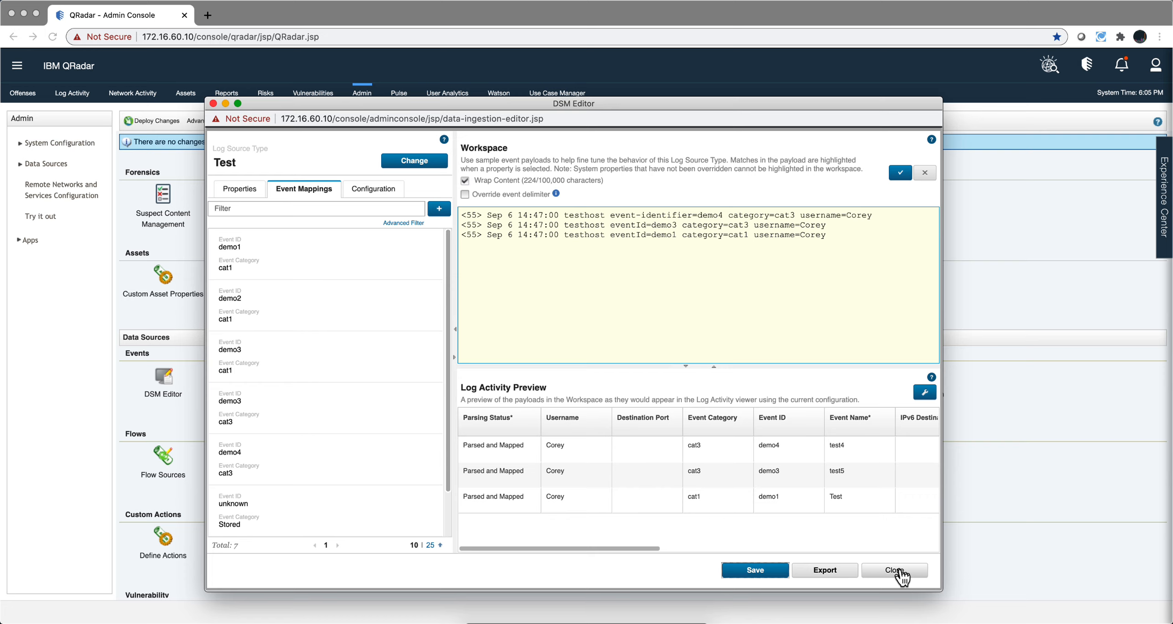
left_click(900, 572)
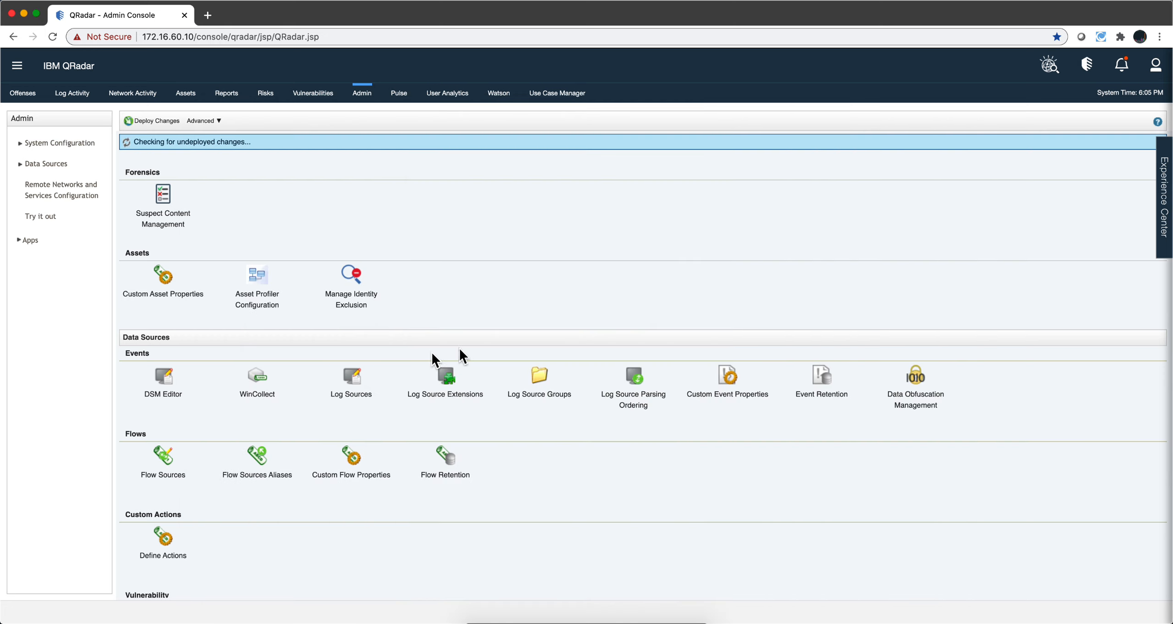
Reopen the DSM Editor and create and select a new log source type named Test2
left_click(155, 381)
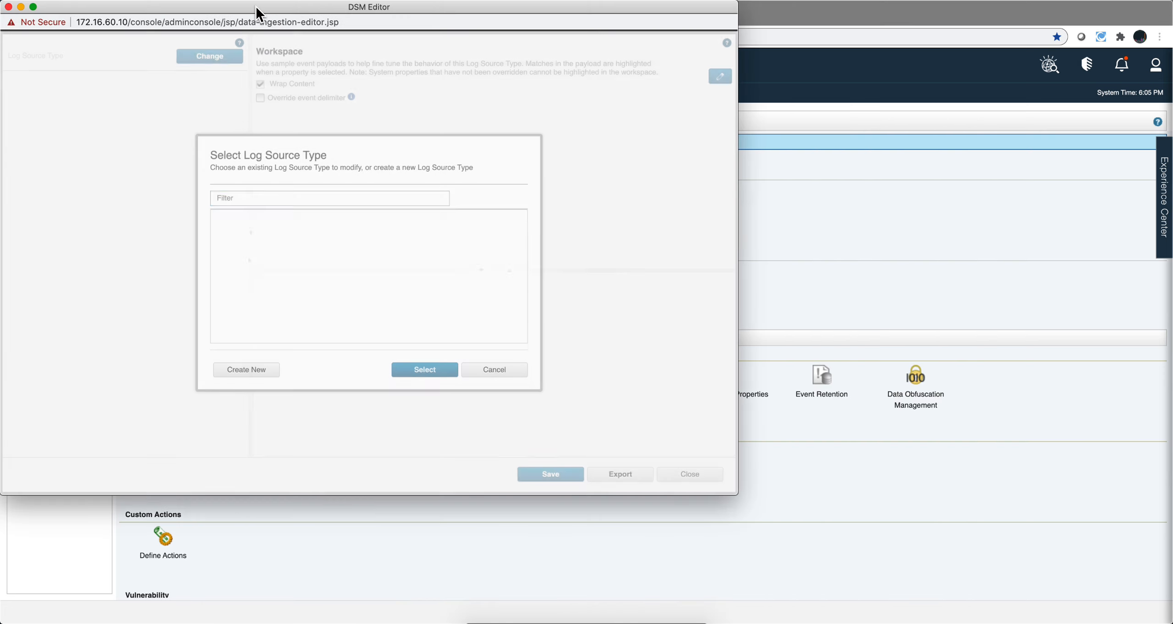
left_click_drag(256, 11, 396, 72)
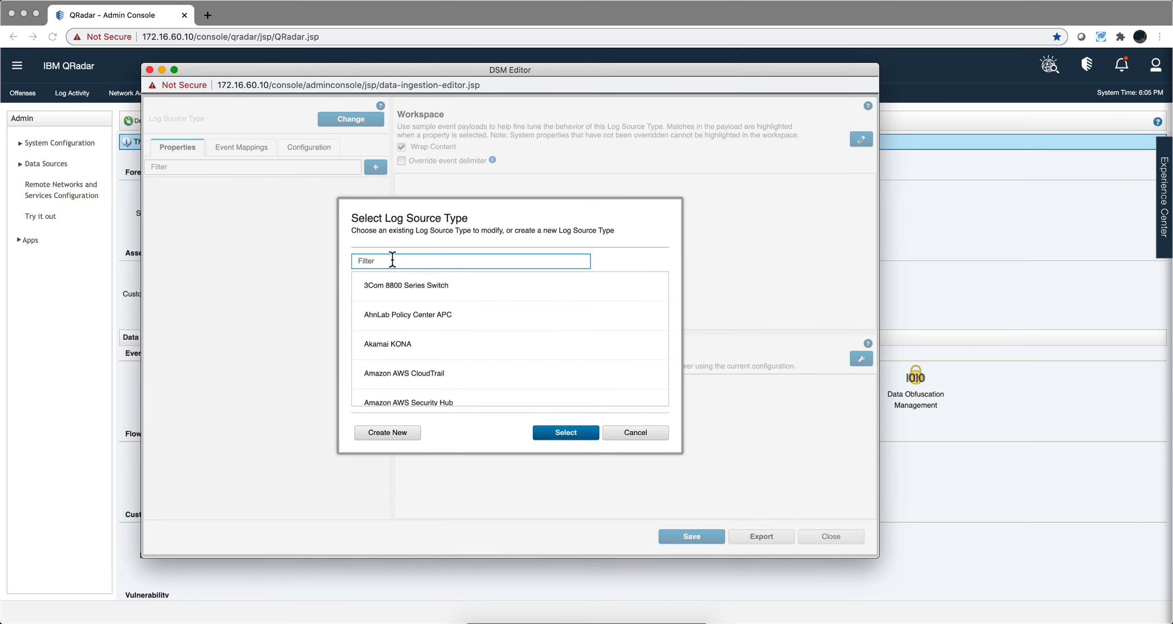
left_click(375, 435)
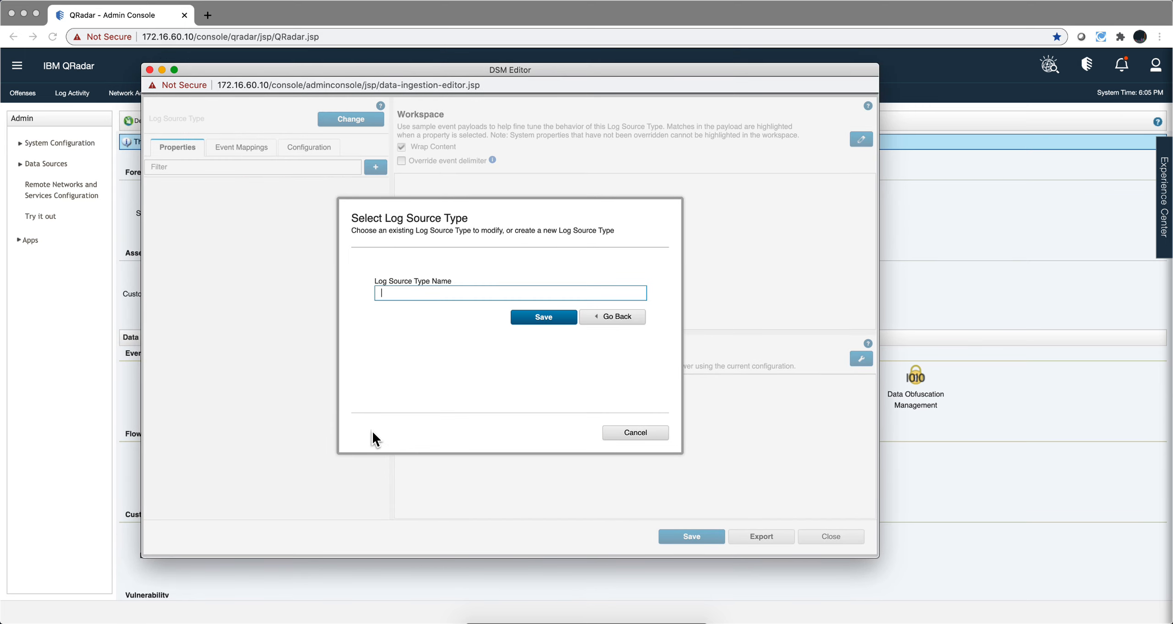
type("Test2")
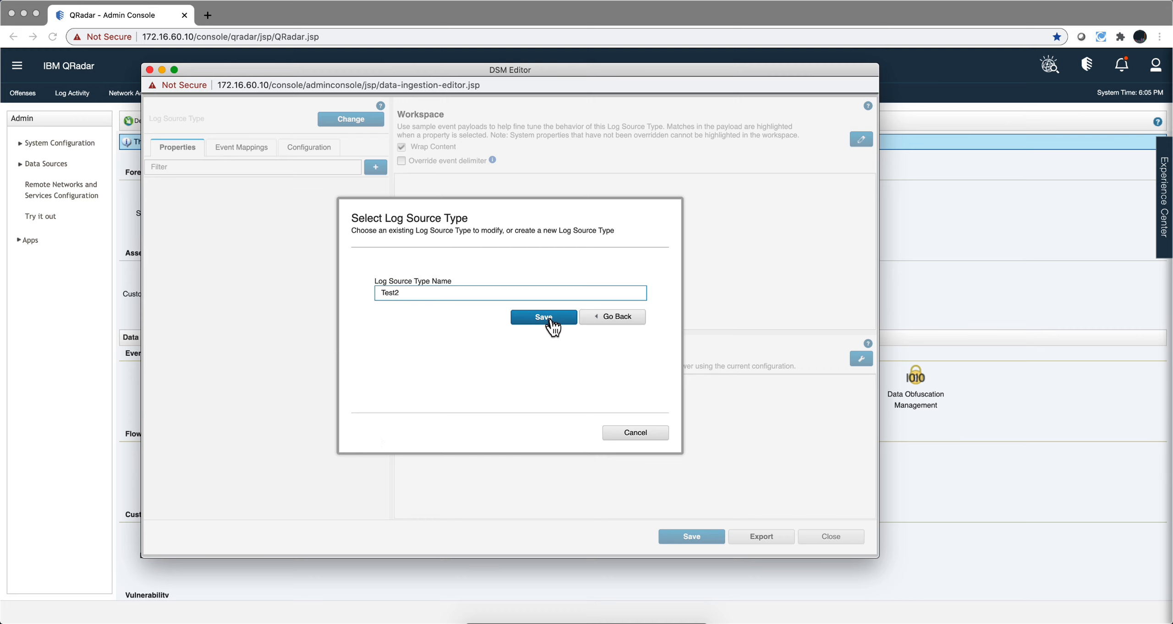
left_click(552, 320)
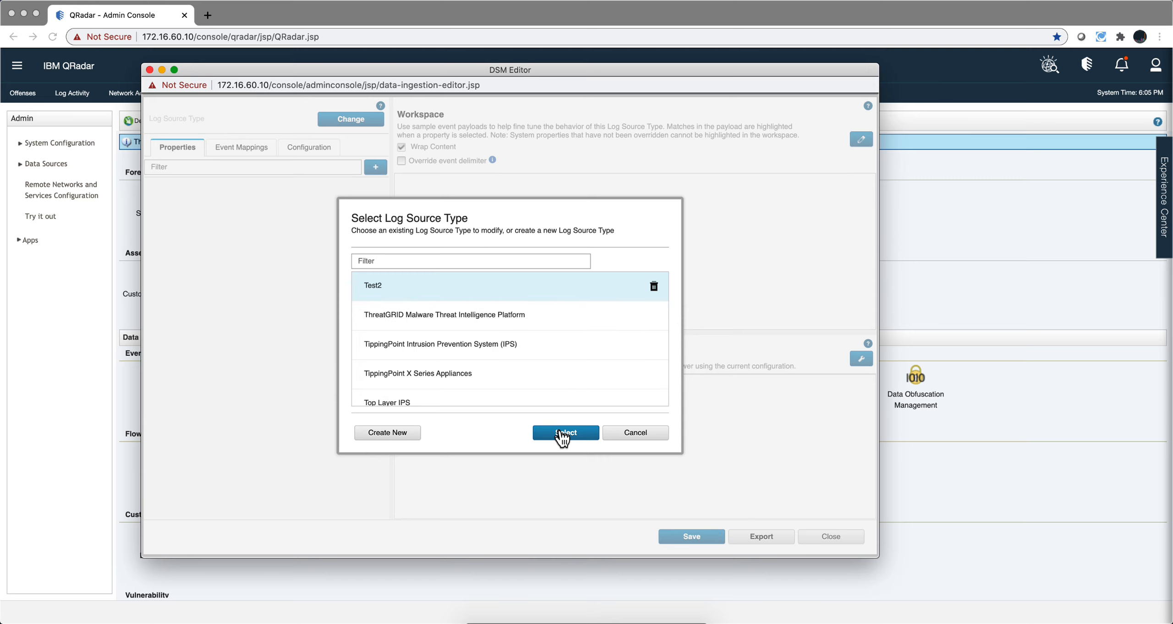
left_click(587, 437)
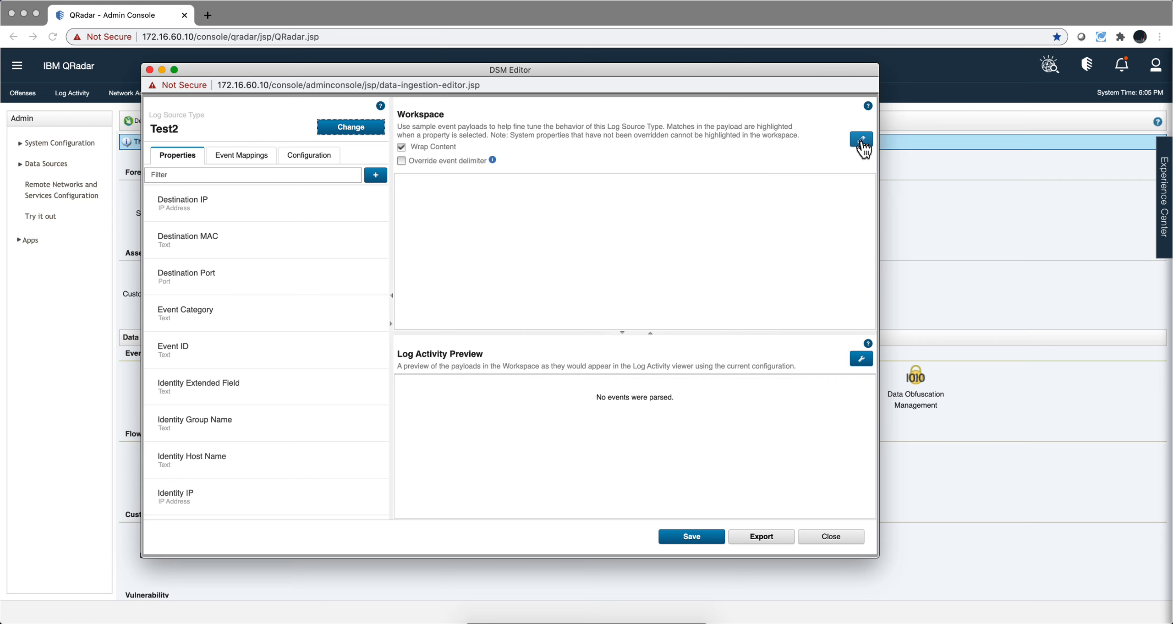
Paste the copied multi-line Windows security event payloads into the empty Test2 workspace and apply them
left_click(861, 139)
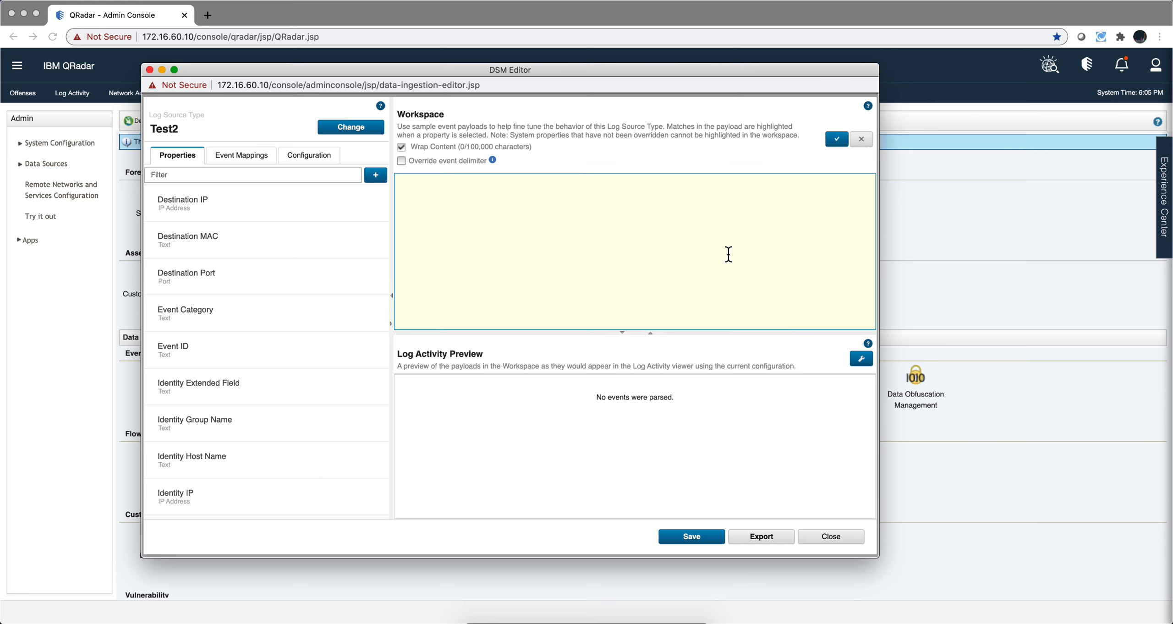
key("super+v")
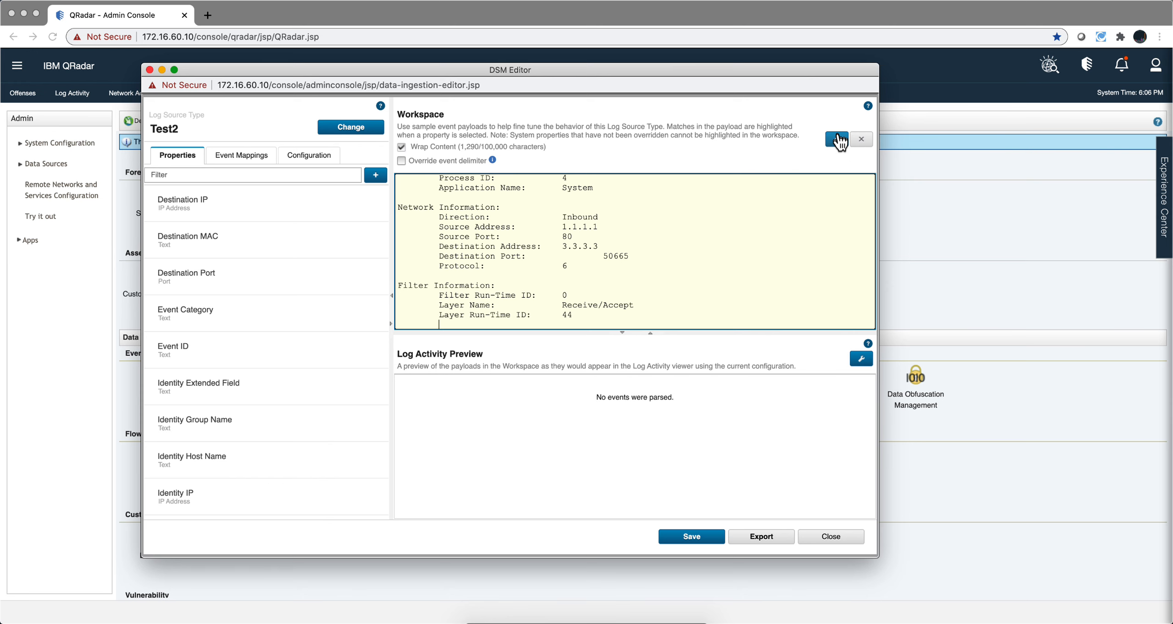
left_click(837, 139)
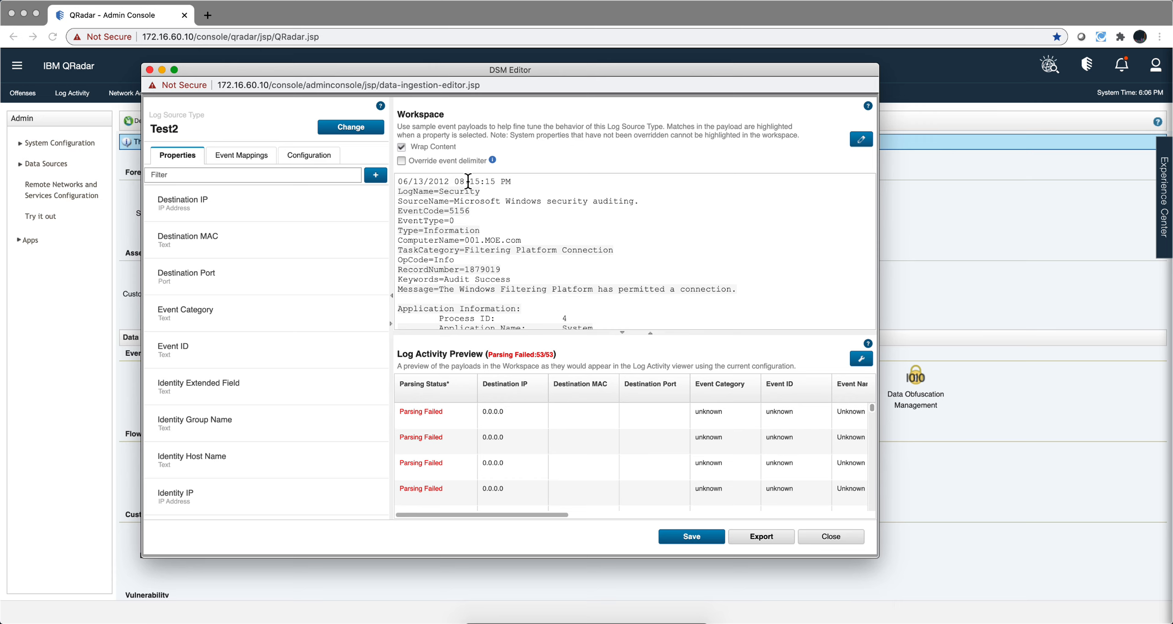
Examine where each multi-line event starts and ends in the workspace and how the preview parses the lines
left_click_drag(448, 181, 395, 182)
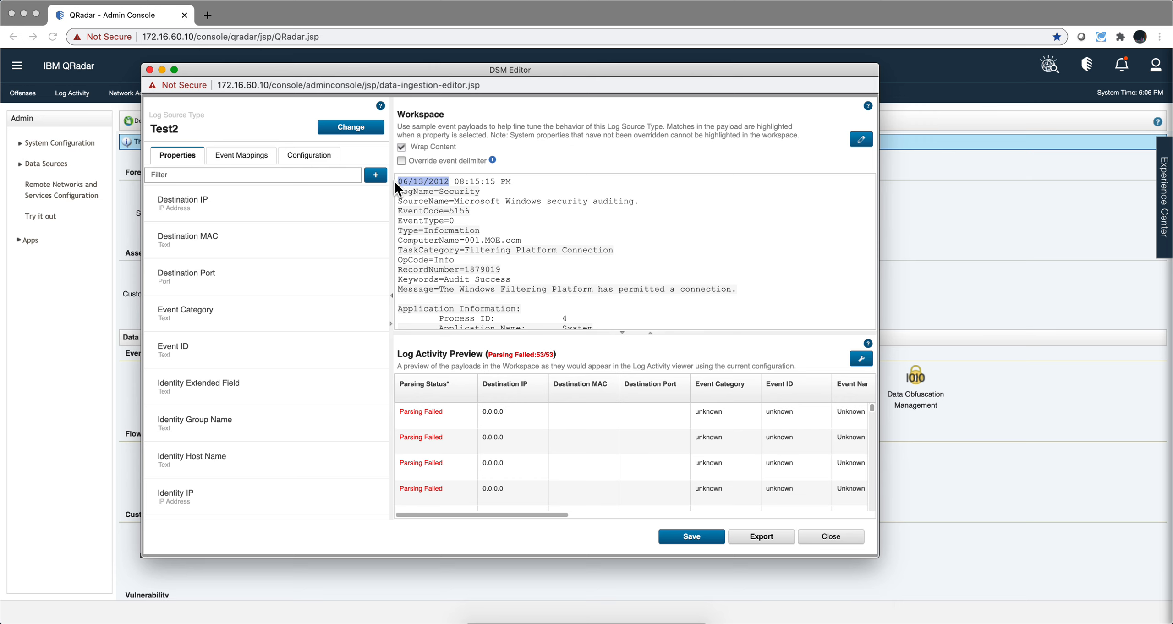
scroll(454, 229, "down", 8)
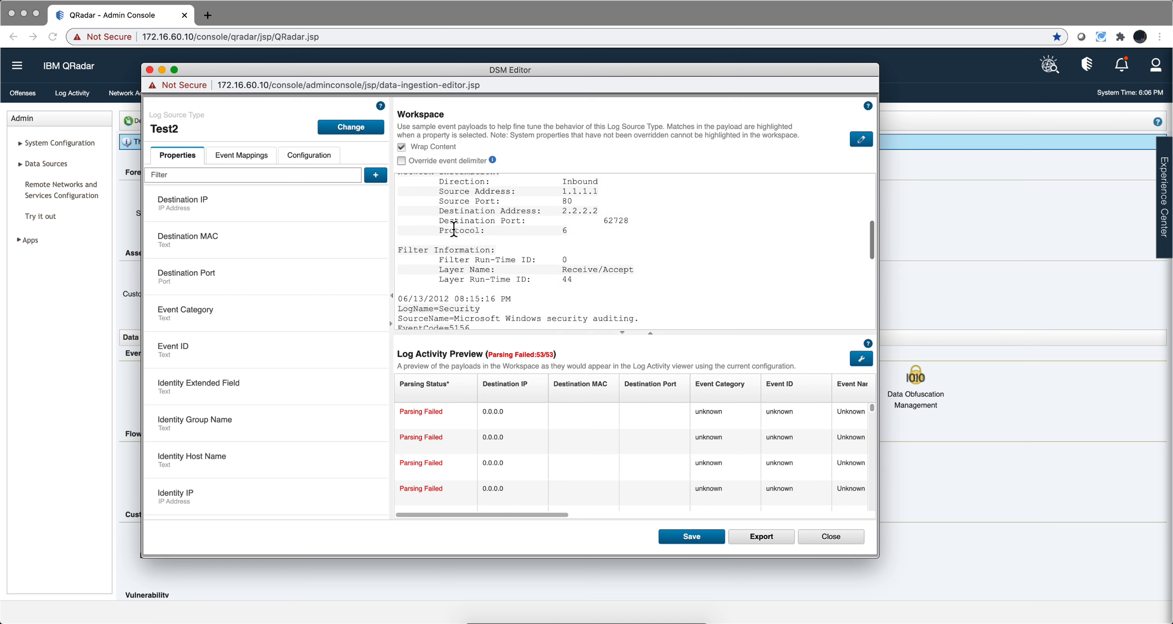
scroll(454, 229, "down", 3)
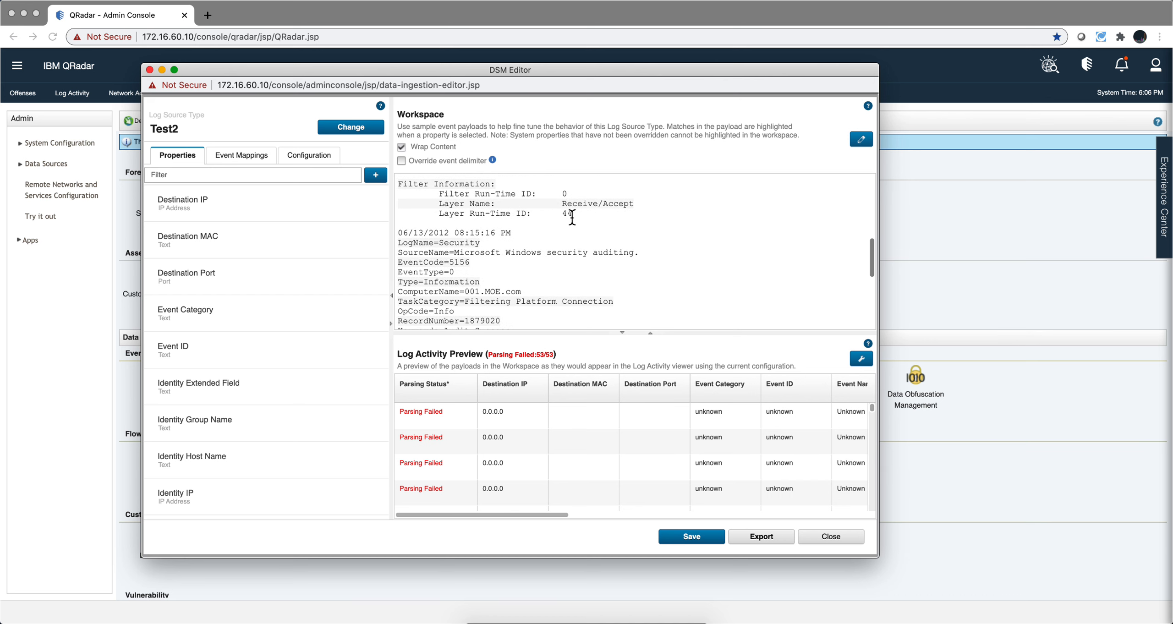
left_click_drag(448, 232, 366, 241)
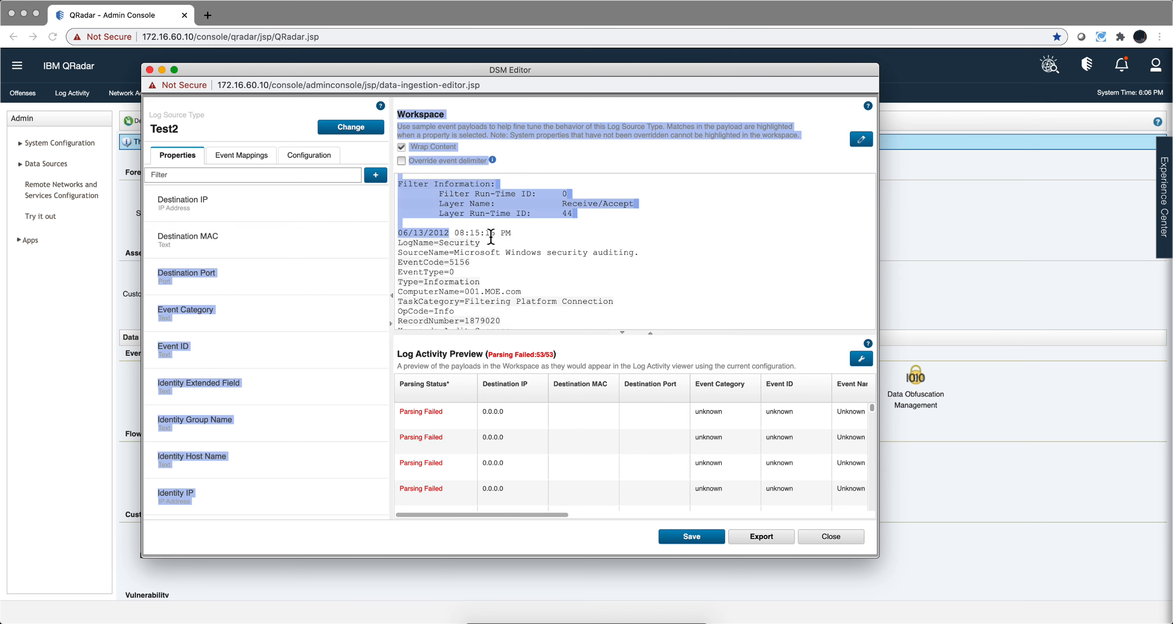
left_click(490, 236)
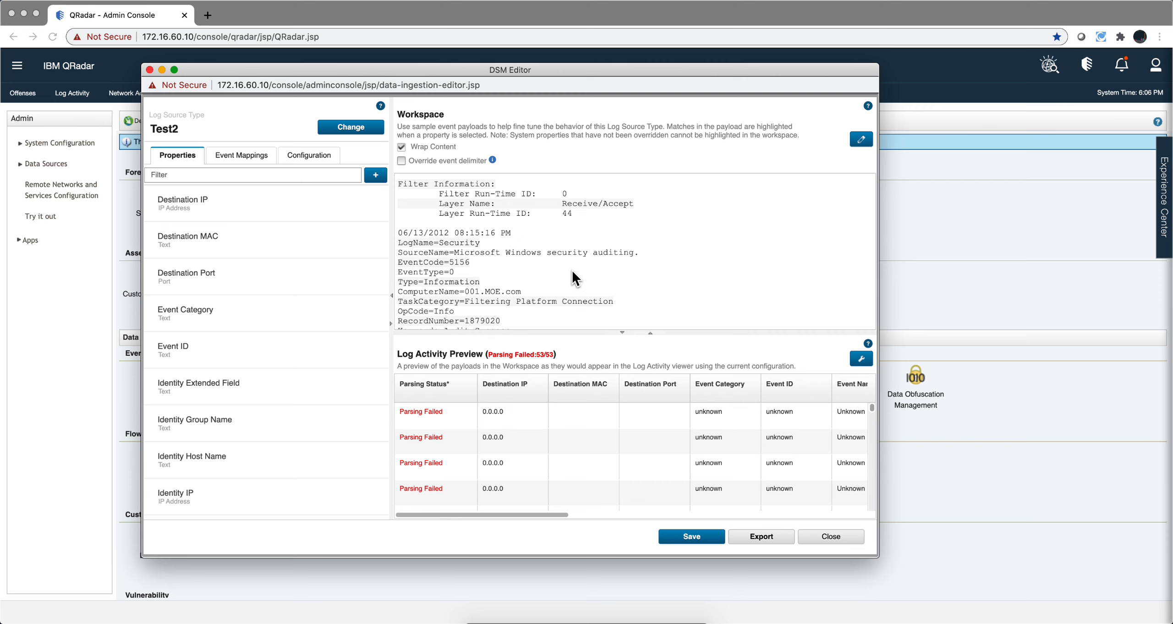
scroll(573, 277, "down", 10)
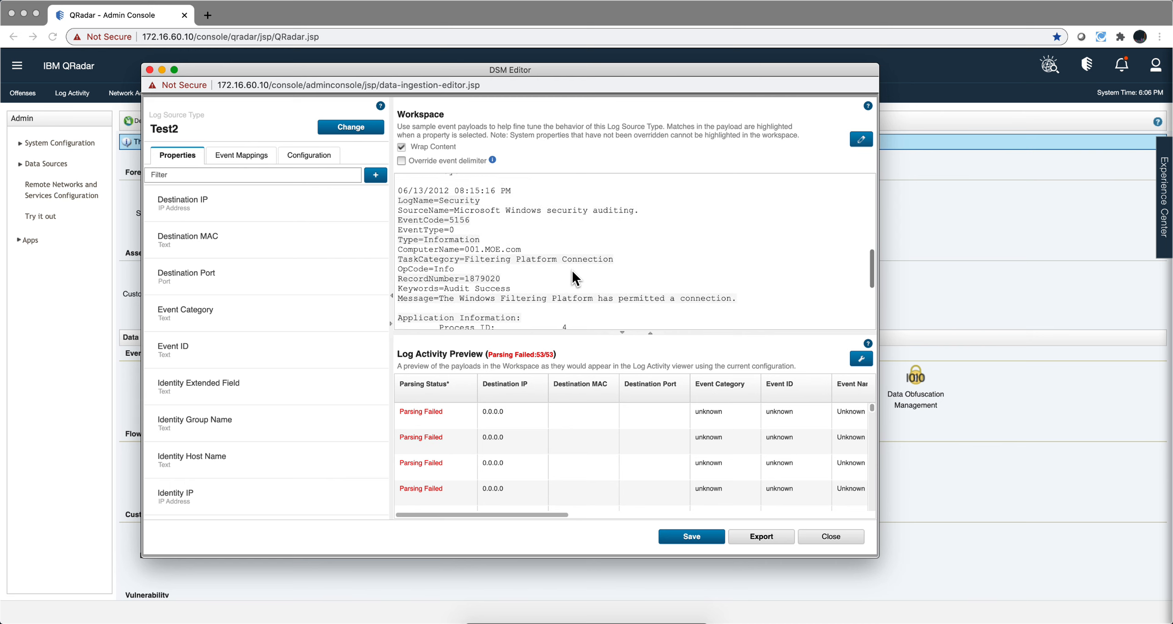
scroll(573, 277, "up", 5)
scroll(573, 277, "down", 2)
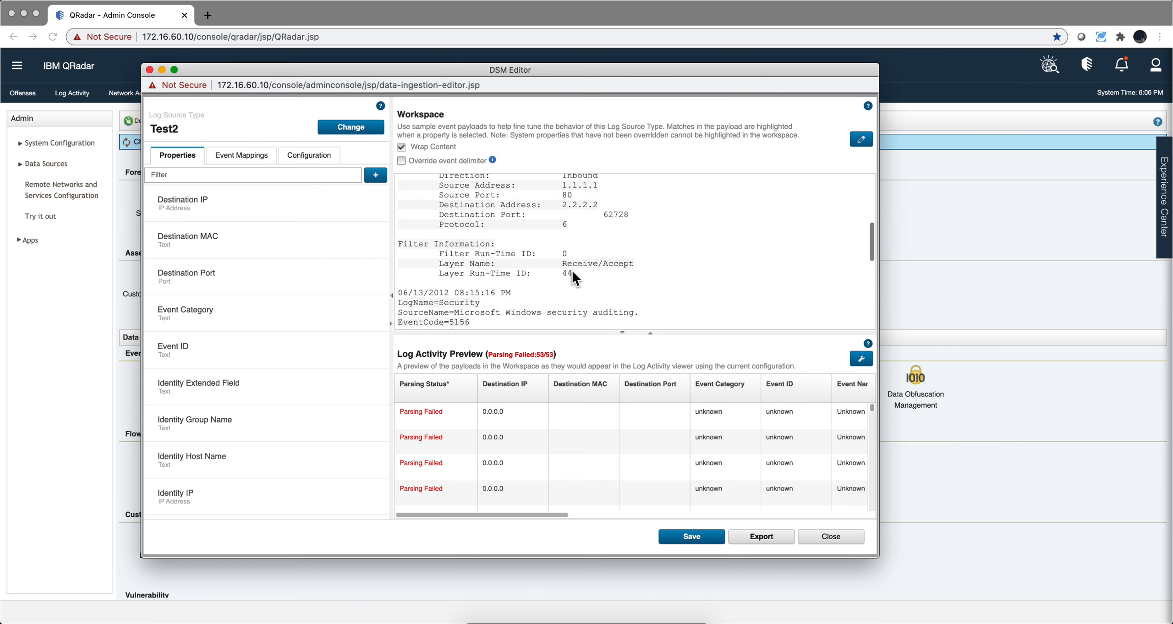
scroll(573, 275, "up", 10)
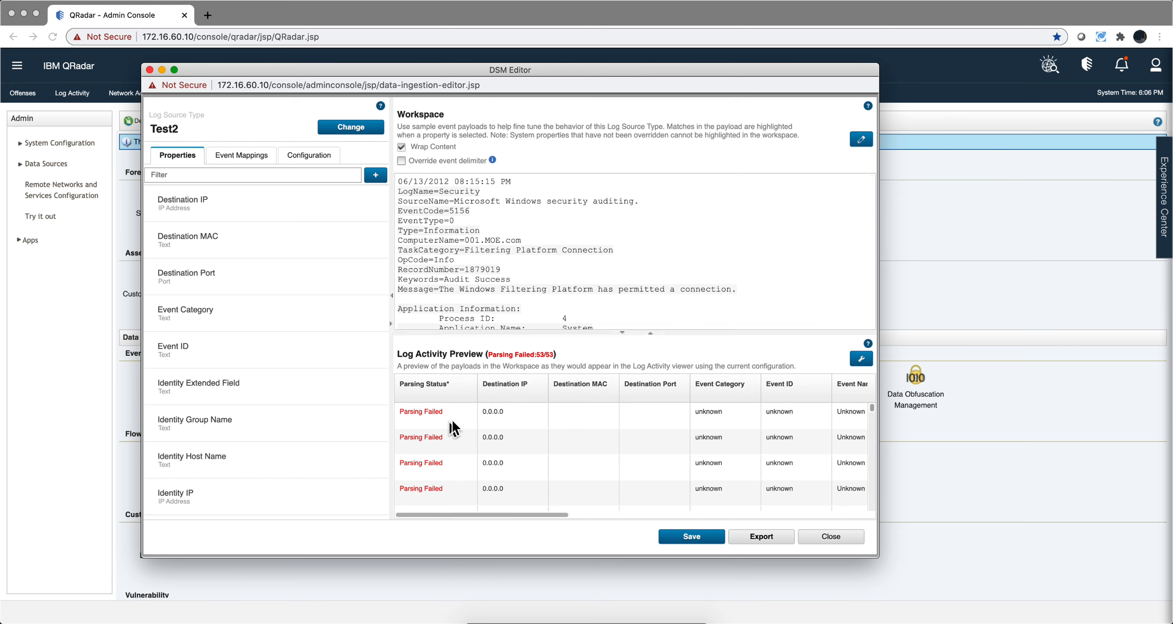
mouse_move(476, 442)
Enable the event delimiter override for the Test2 workspace and check where the first multi-line event ends
left_click(401, 160)
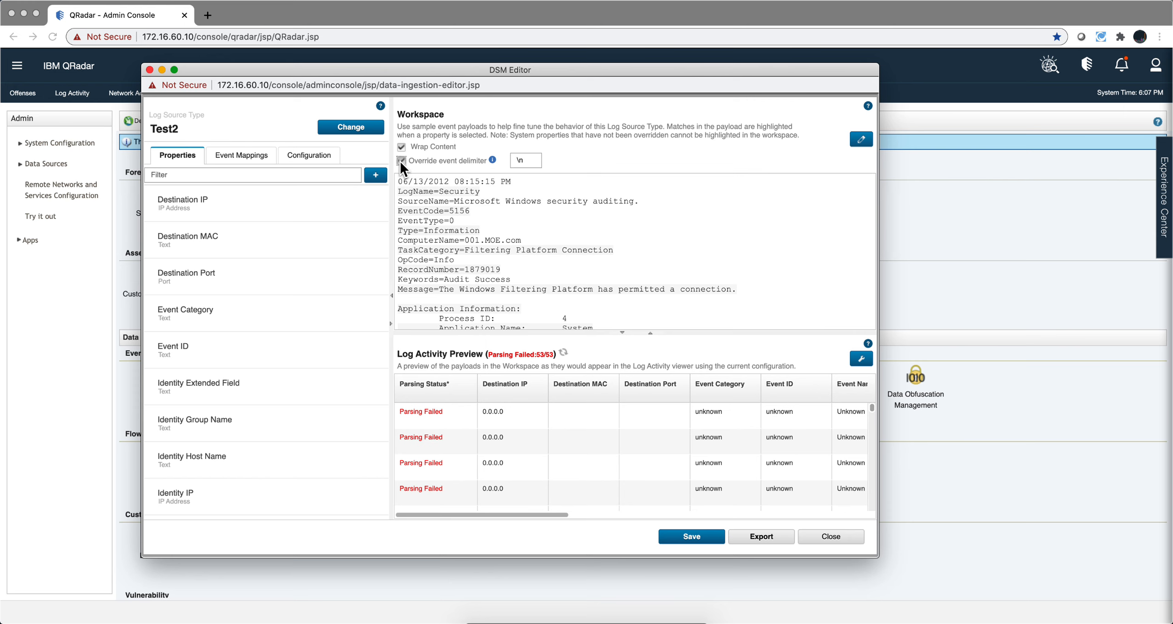
left_click(527, 158)
scroll(613, 260, "down", 10)
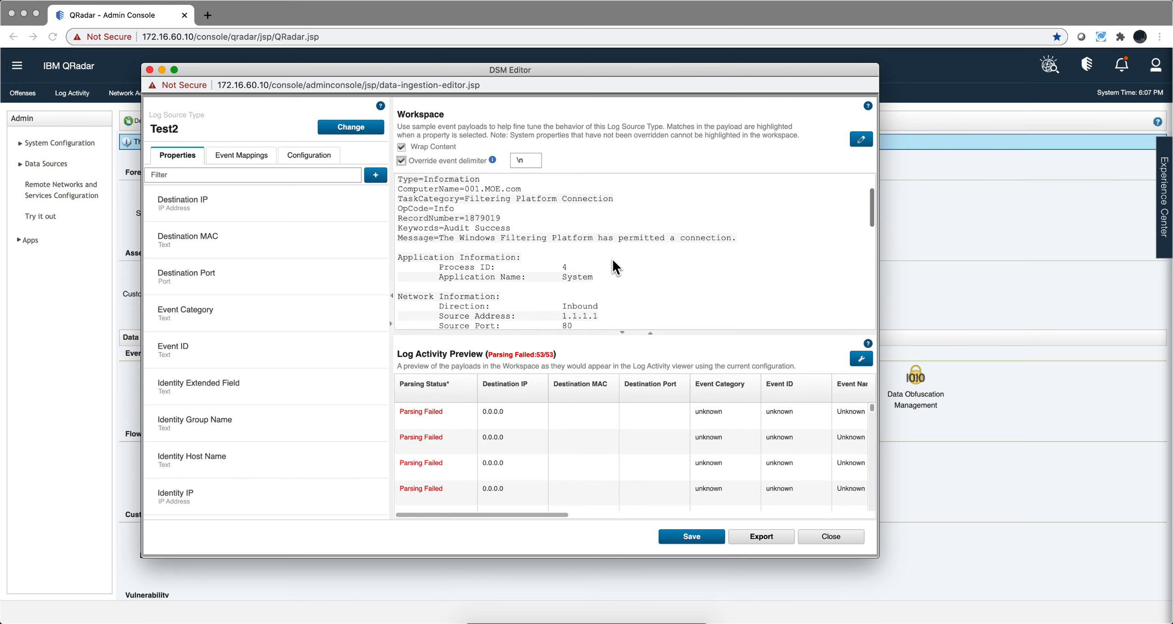
scroll(612, 260, "down", 2)
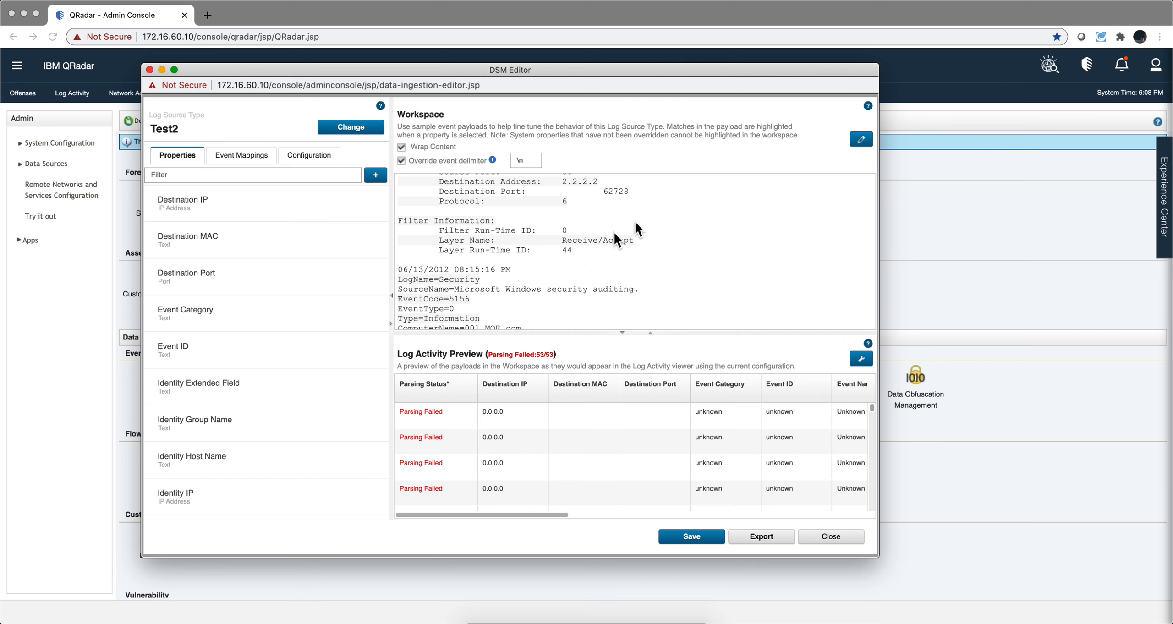
Append the marker ^^ after the final Layer Run-Time ID line of both event payloads in the workspace
left_click(862, 140)
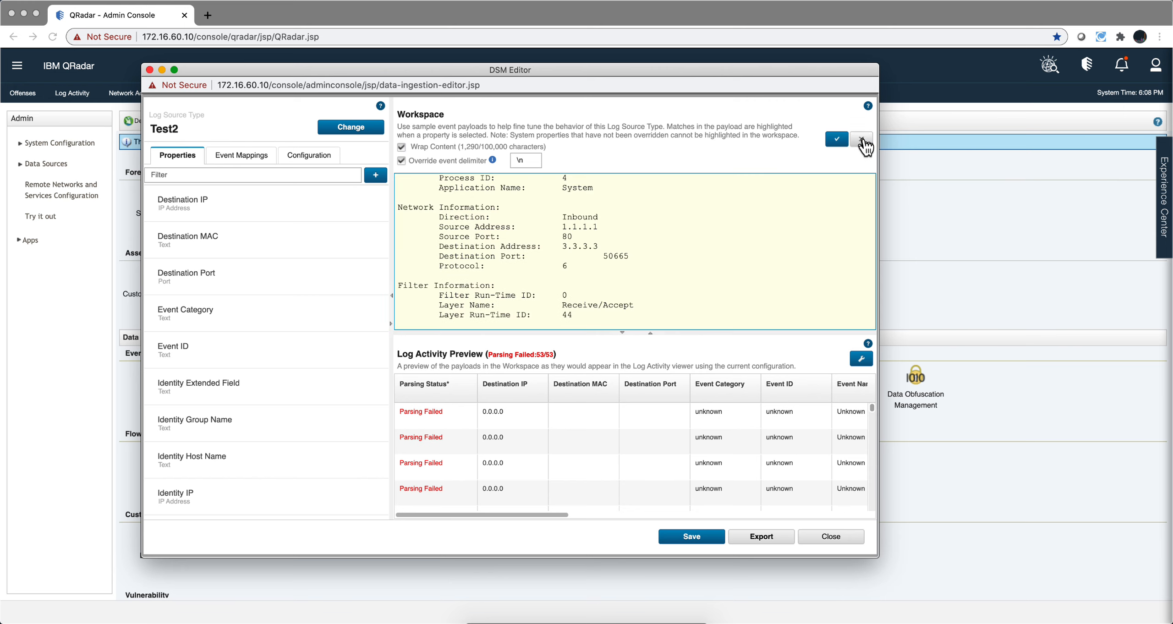
left_click(575, 313)
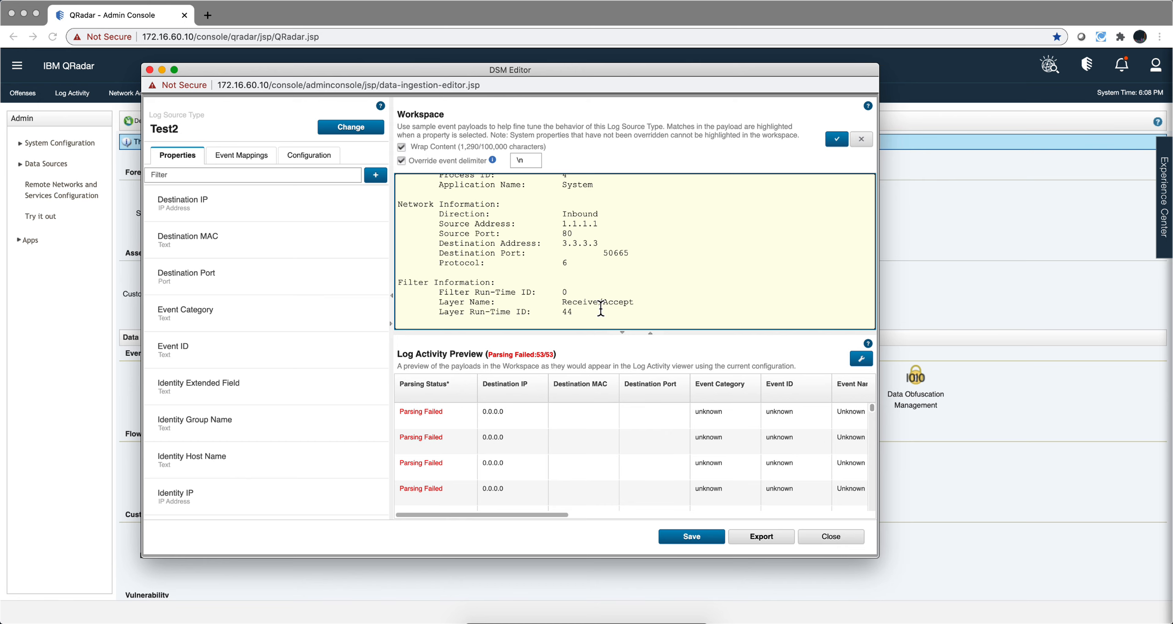
type("^^")
scroll(726, 215, "down", 10)
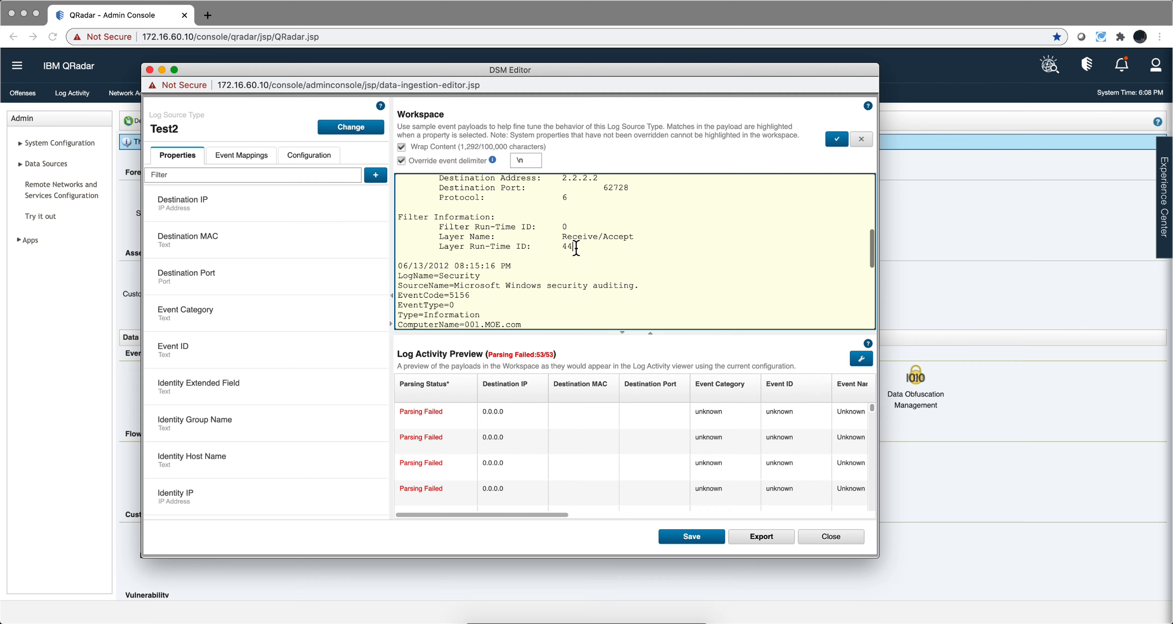
type("^^")
Set the override event delimiter to ^^ and check how the workspace payloads are split
left_click(528, 160)
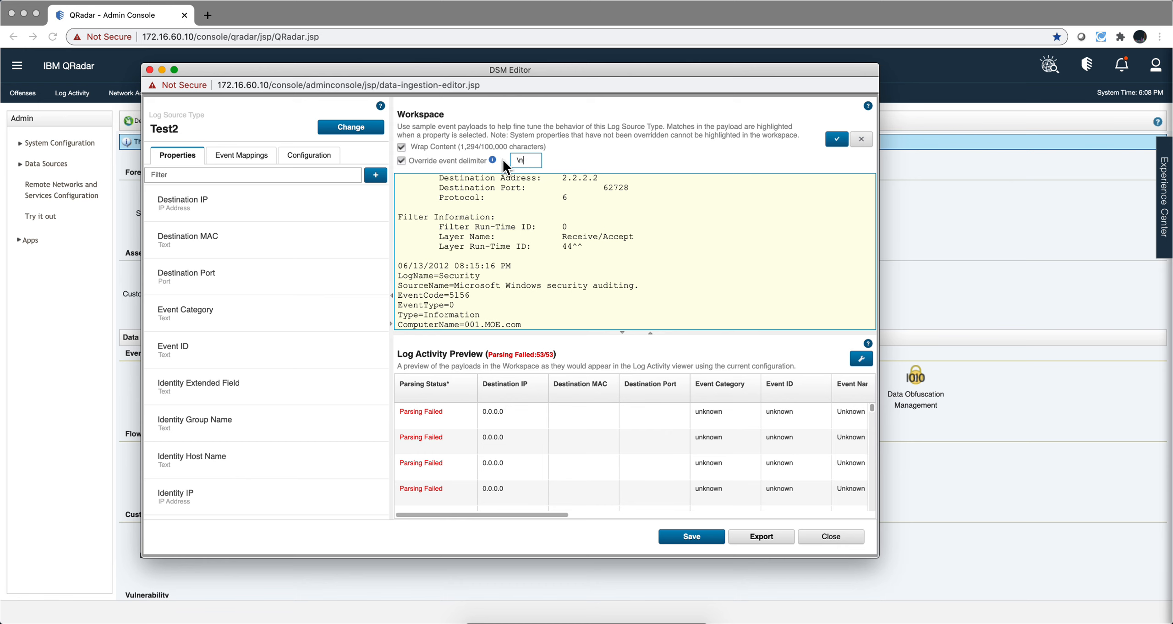
key("BackSpace")
key("BackSpace")
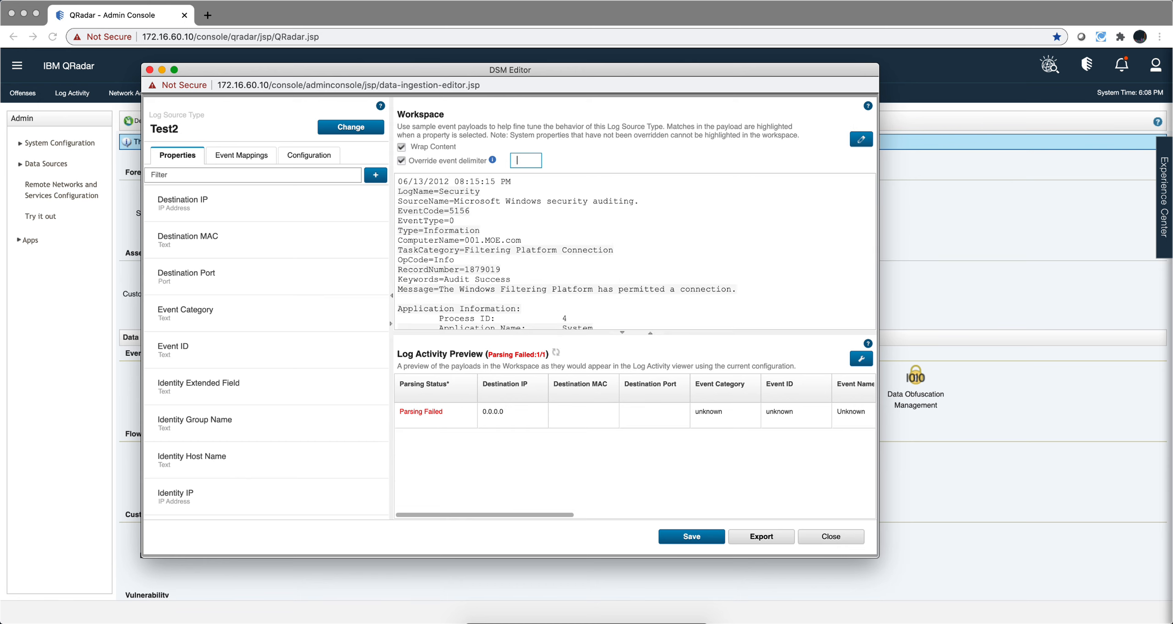
type("^^")
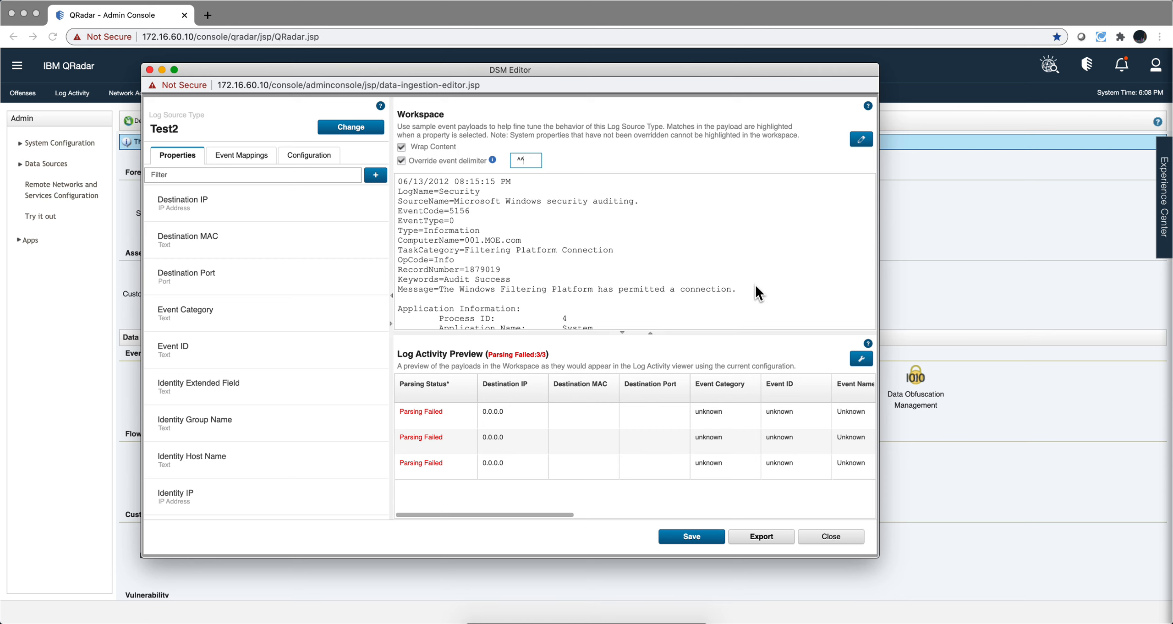
scroll(748, 262, "down", 3)
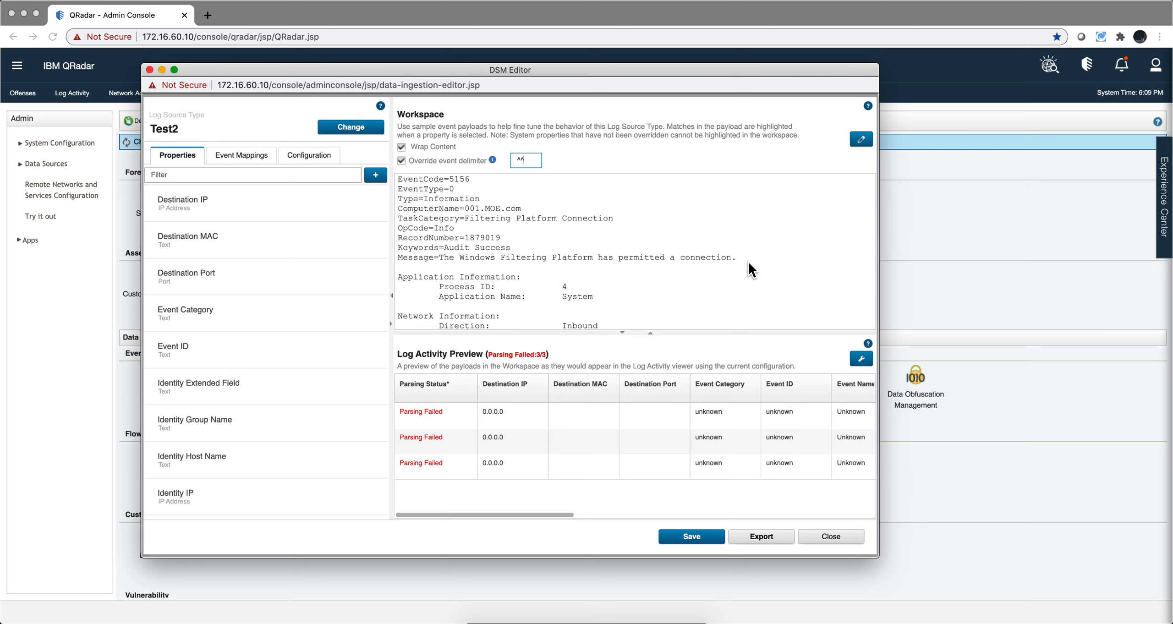
scroll(748, 262, "down", 5)
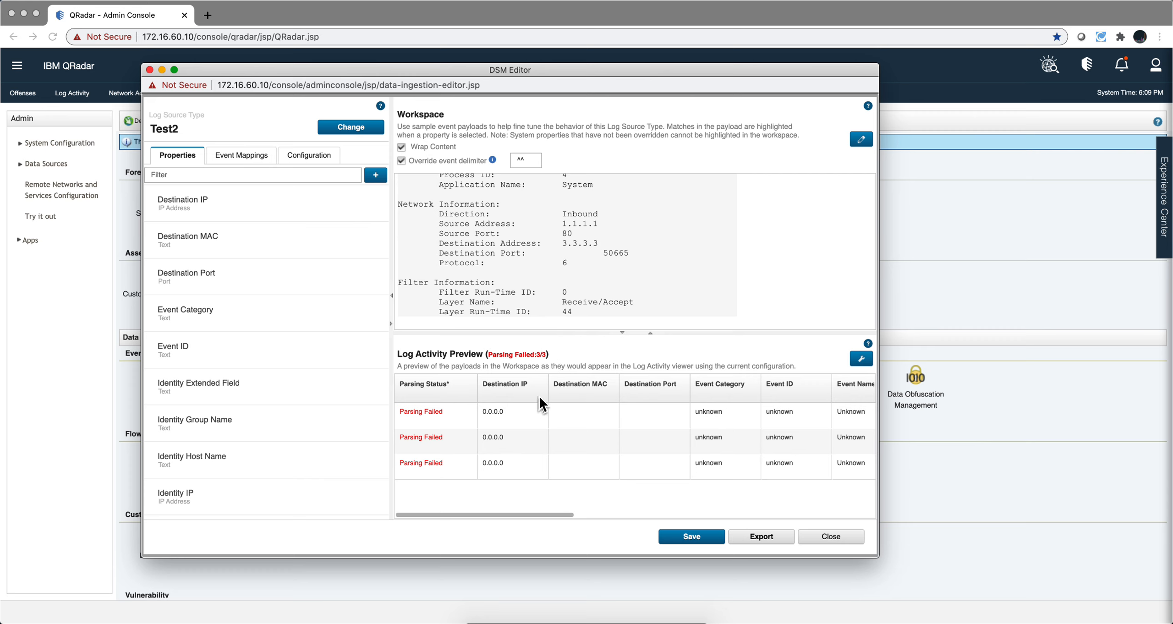
Remove the empty trailing line after the last ^^ marker in the workspace payloads and apply the edit
left_click(862, 146)
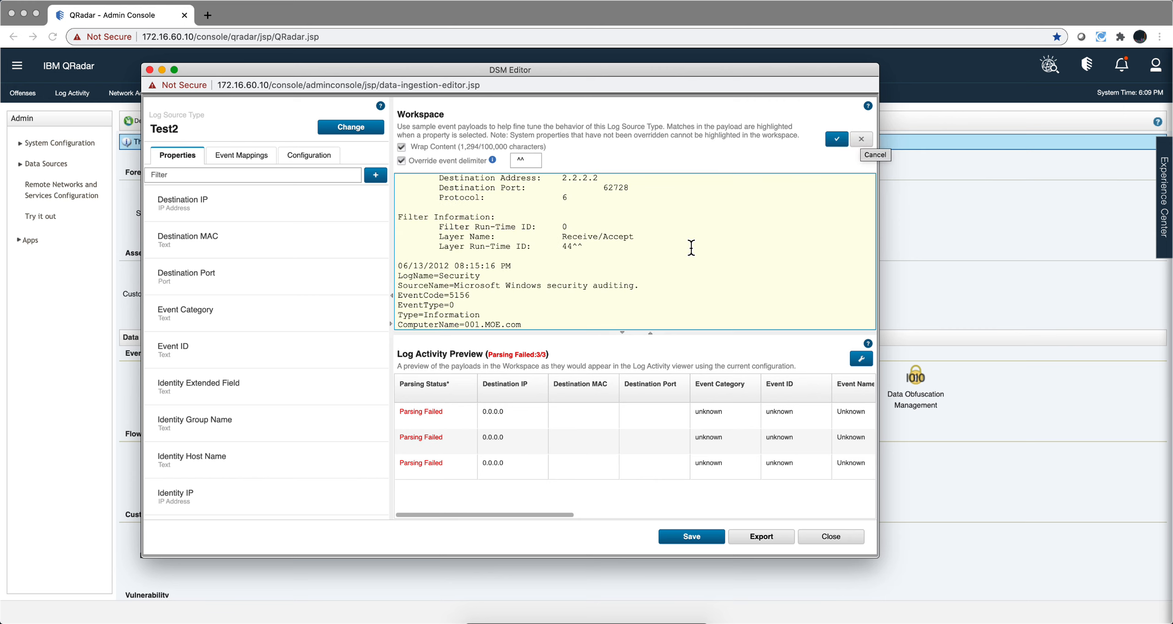
left_click(594, 321)
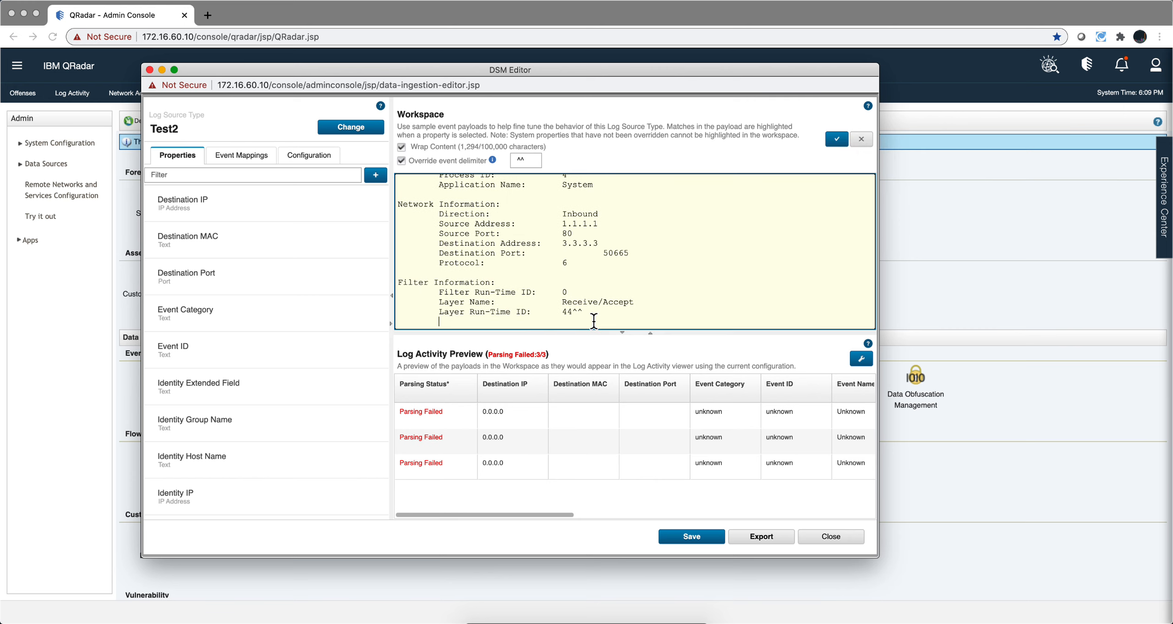
key("BackSpace")
key("BackSpace")
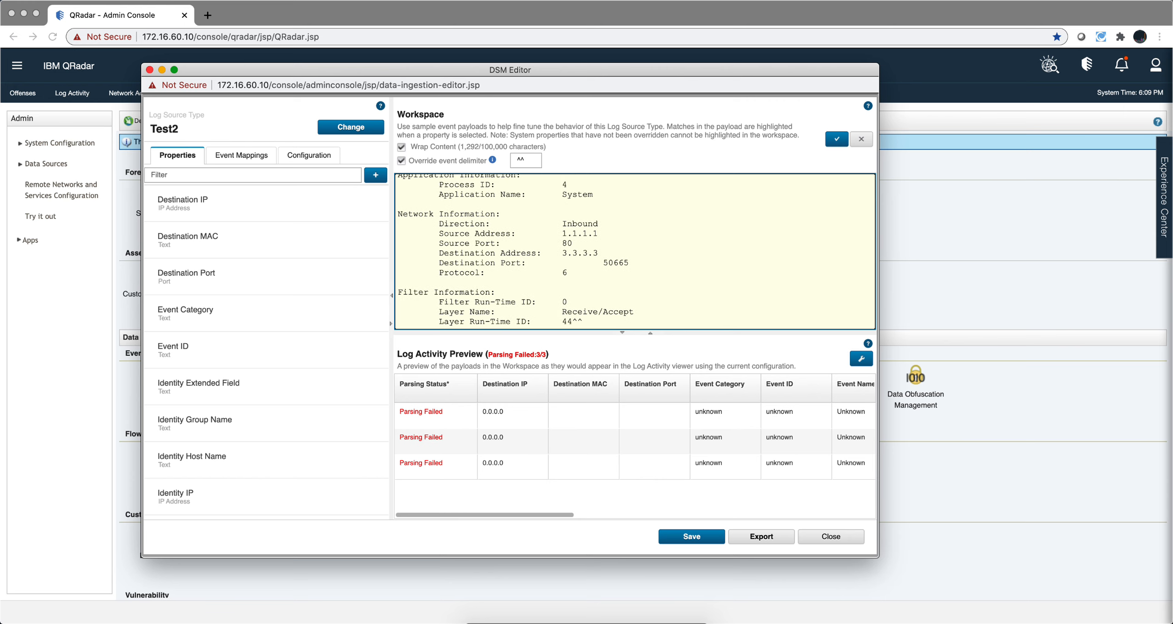
left_click(837, 140)
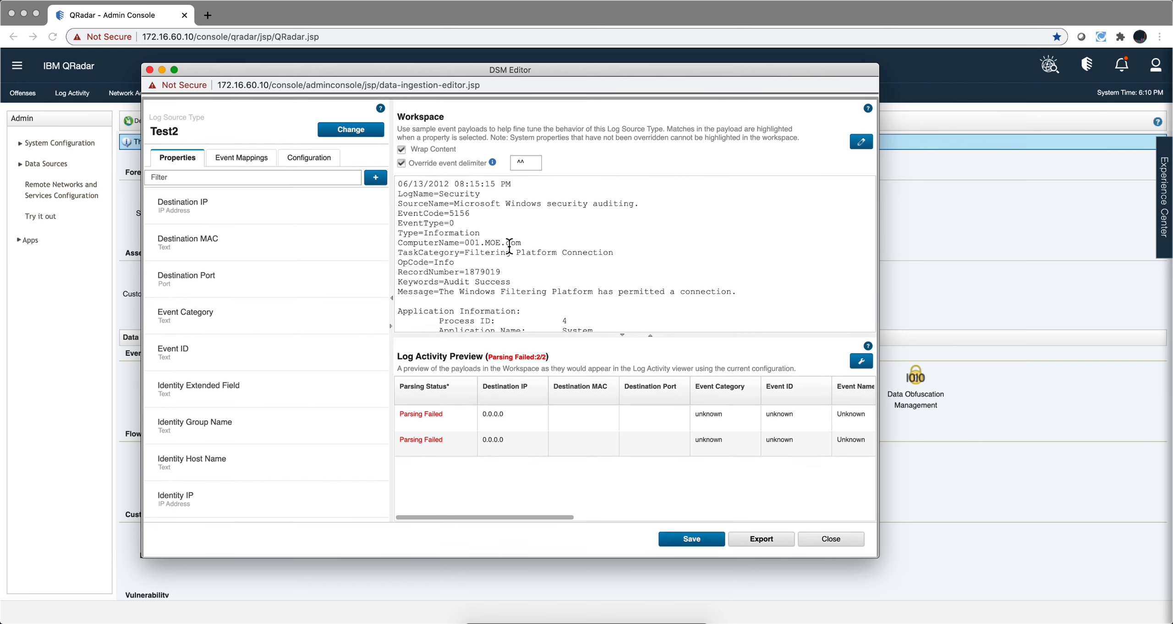
Locate the Destination Address line in the first payload and override the system behavior of the Destination IP property
scroll(509, 246, "down", 5)
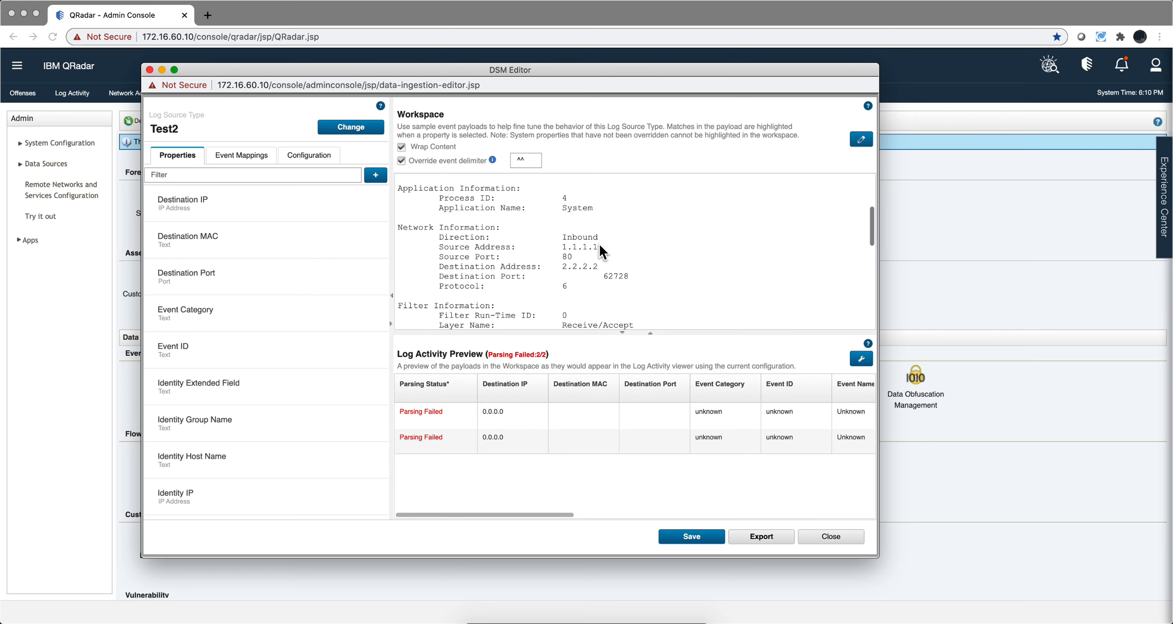
scroll(539, 247, "down", 3)
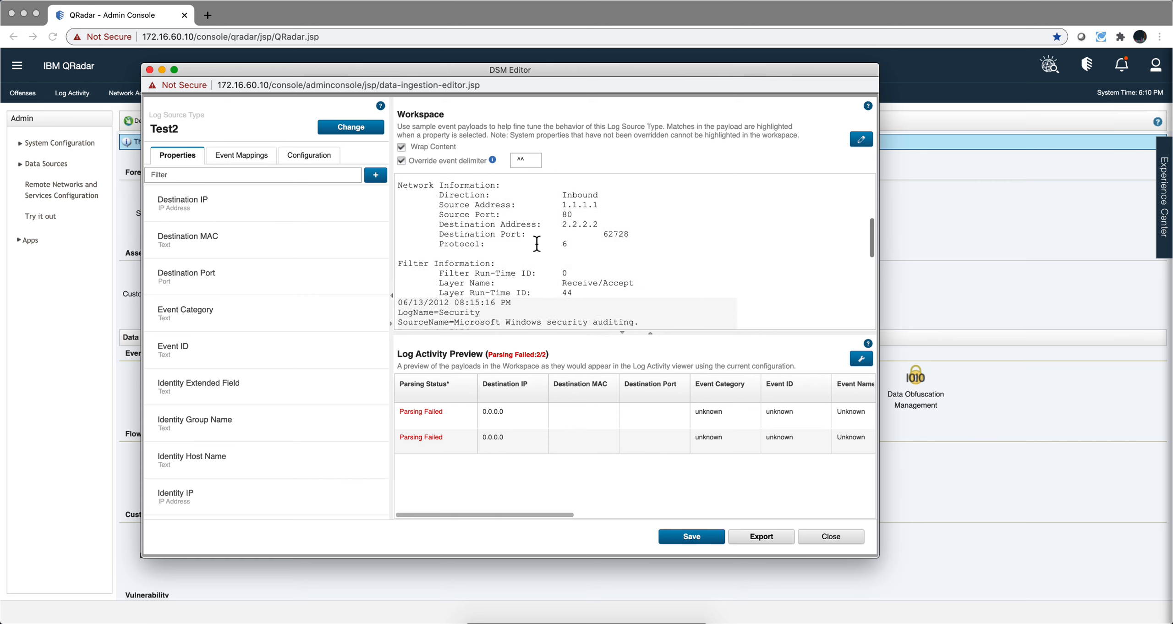
scroll(537, 243, "up", 3)
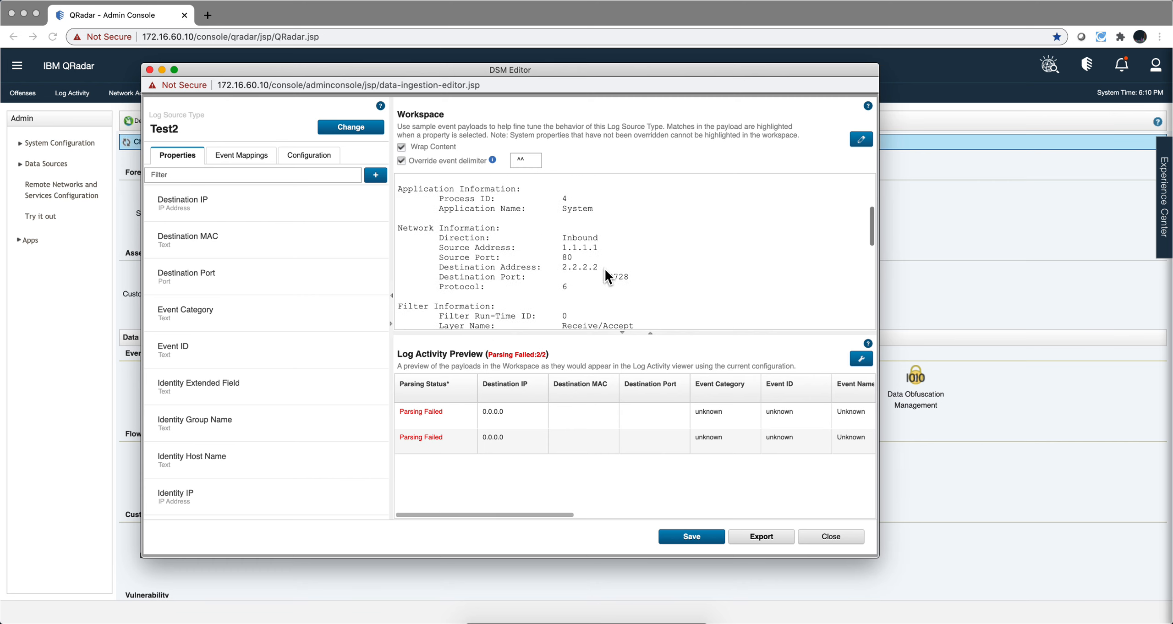
left_click_drag(599, 266, 438, 267)
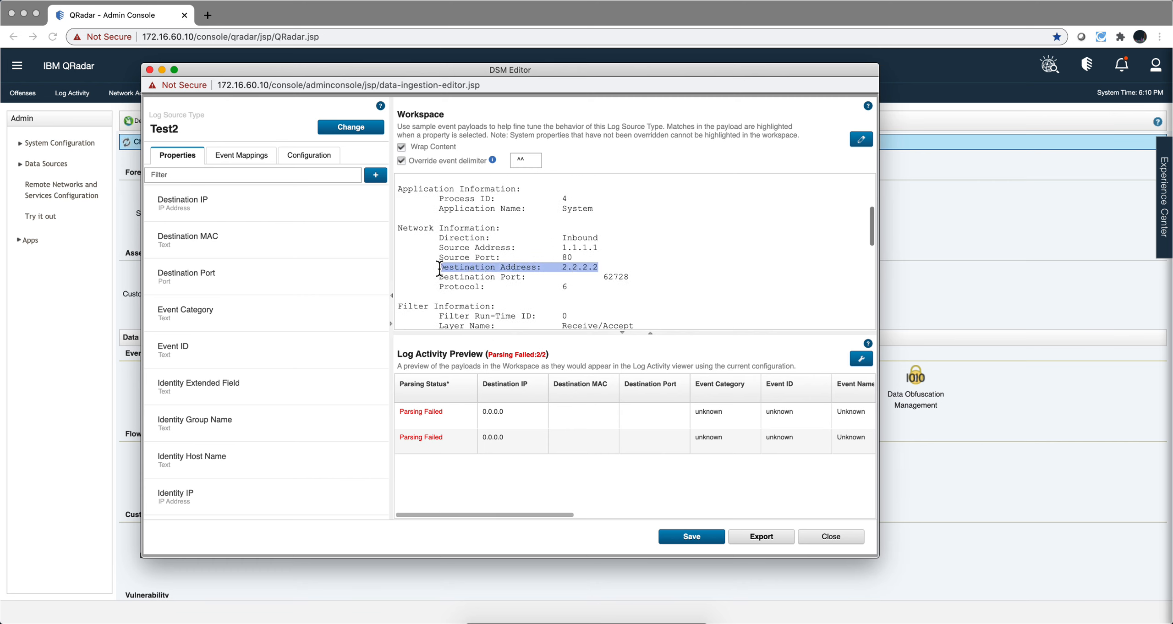
left_click(314, 208)
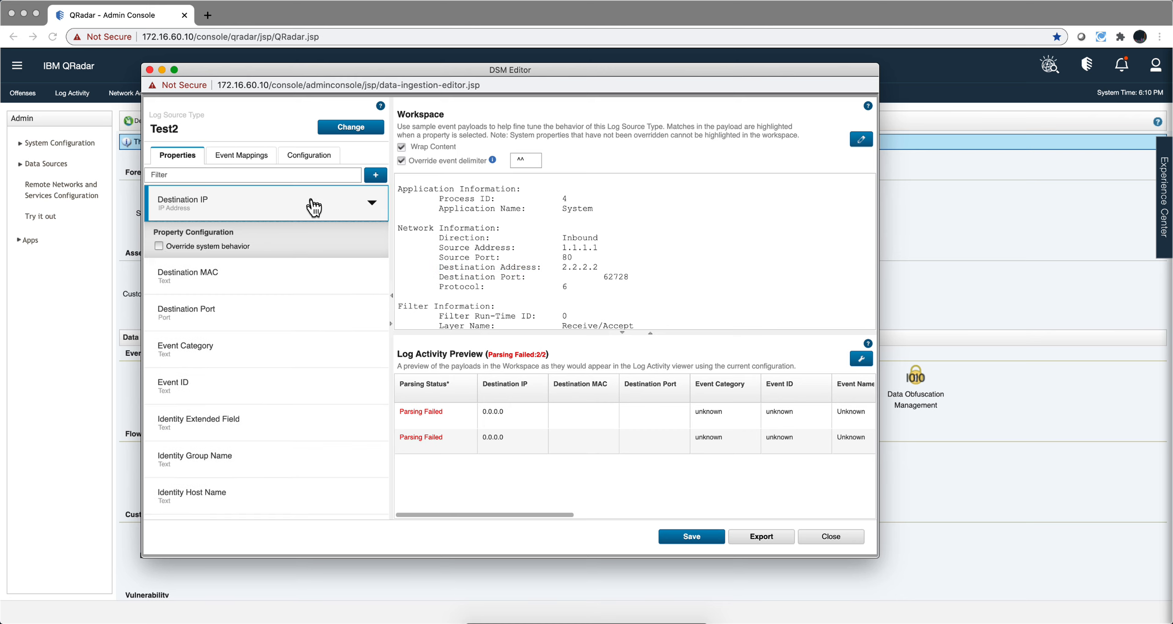
left_click(160, 246)
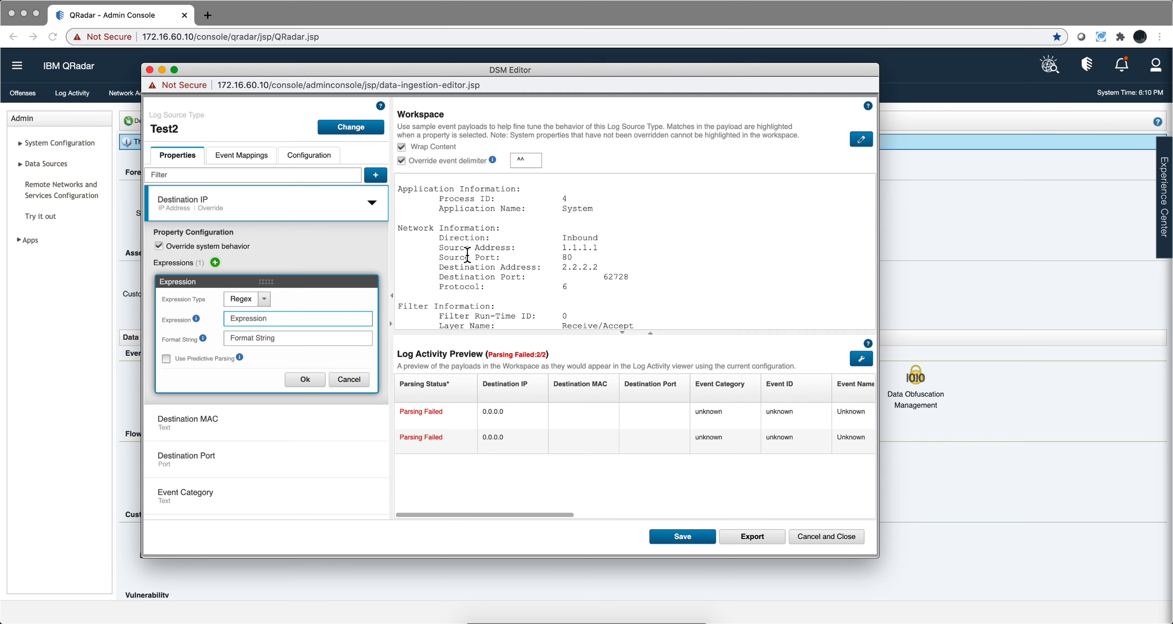
Enter the Destination IP regex Destination Address:\s+([^\s]+), reusing the label text copied from the payload
left_click_drag(542, 267, 436, 265)
key("super+c")
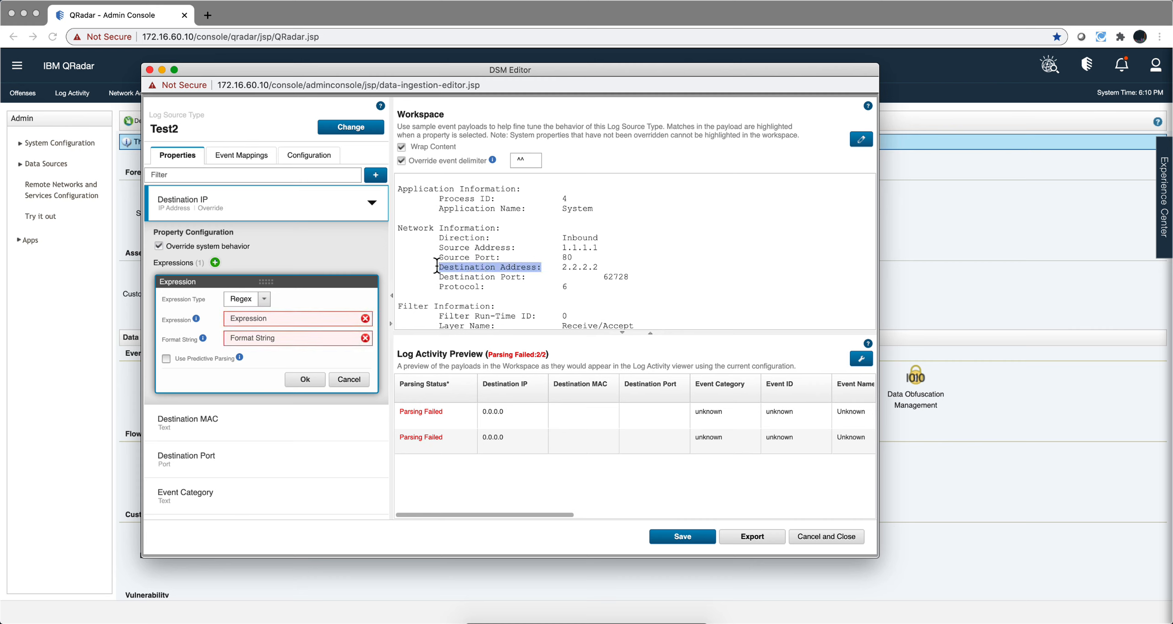
left_click(262, 319)
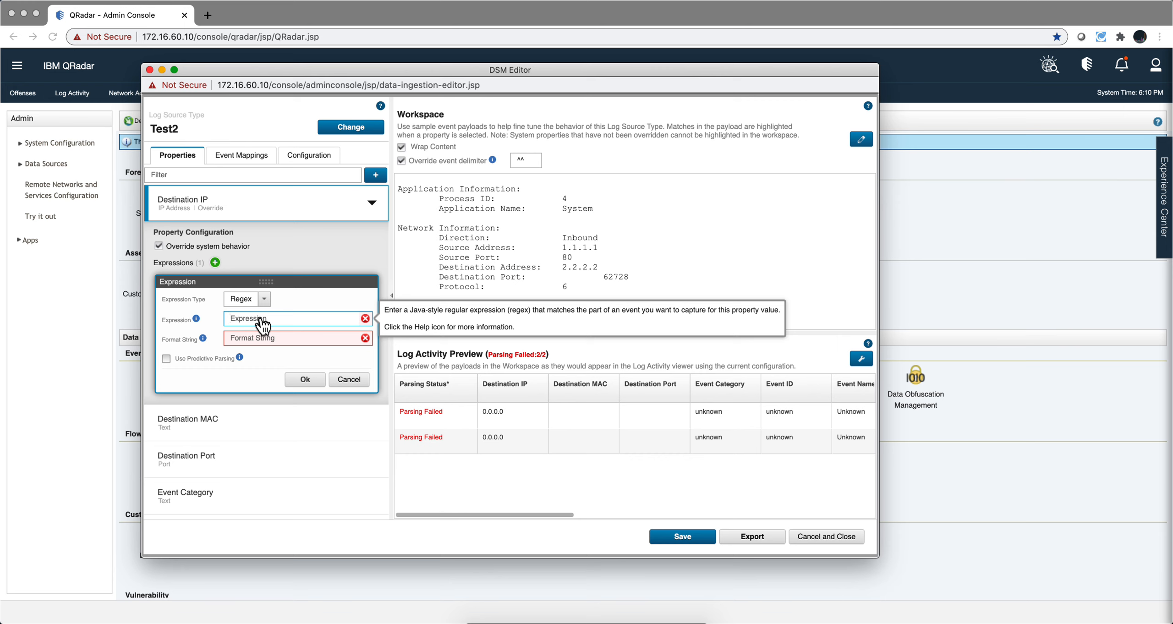
key("super+v")
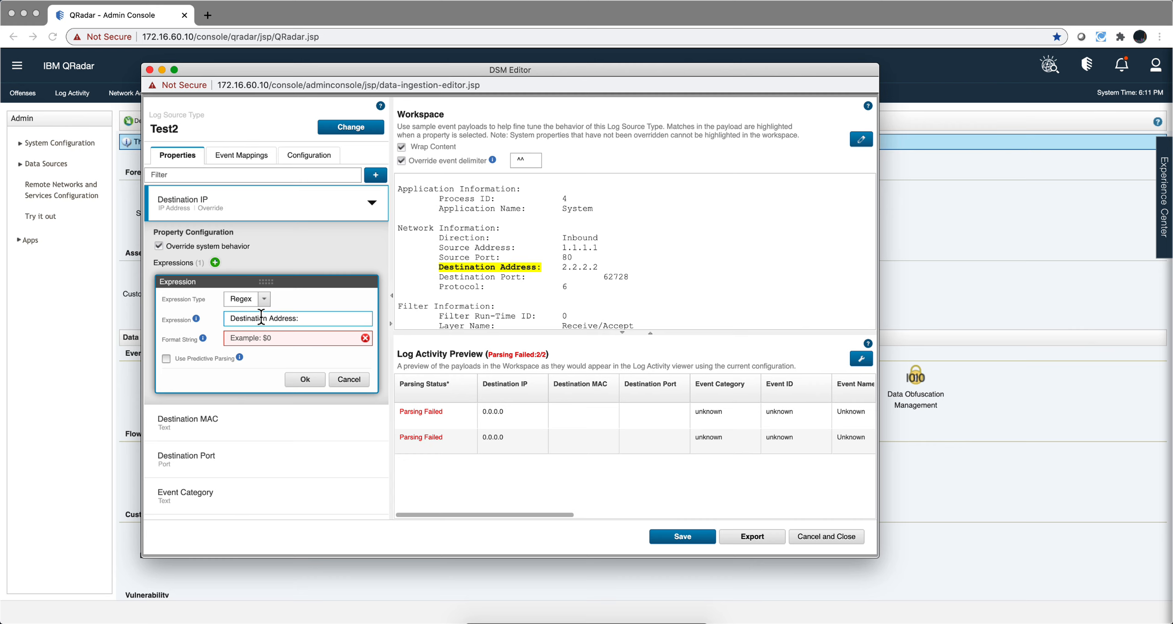
type("\\")
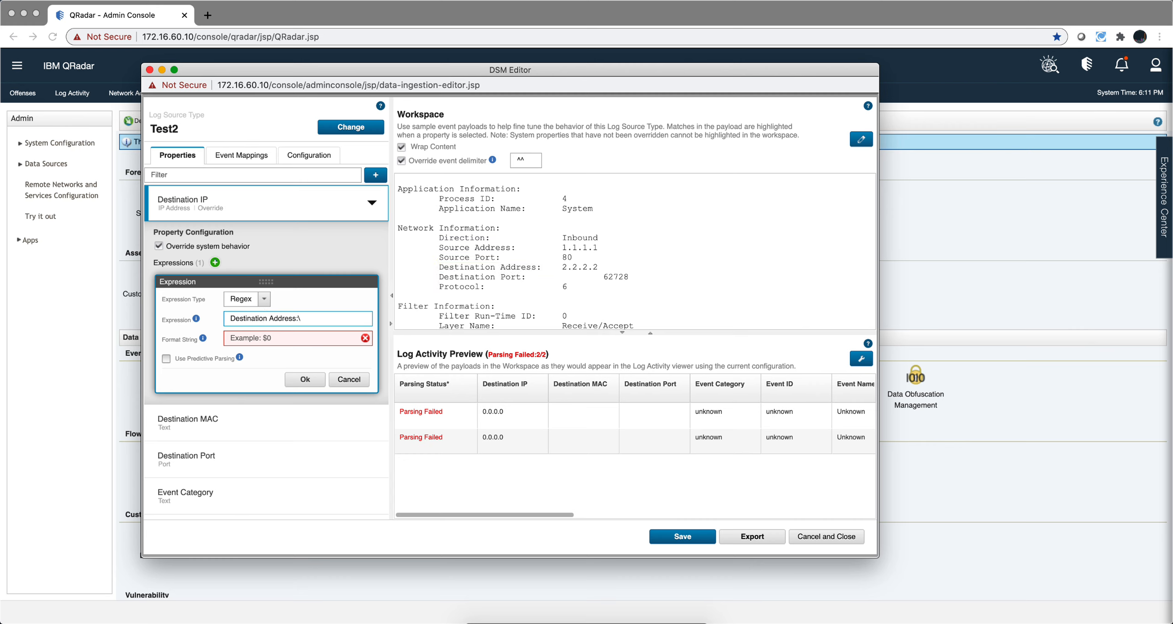
type("s+")
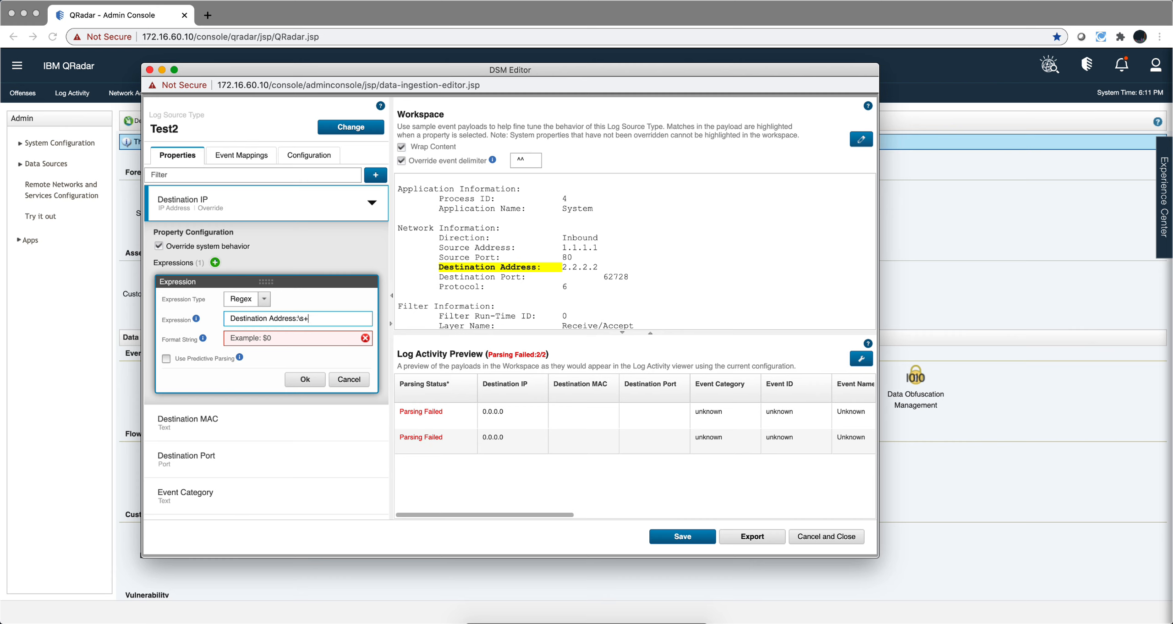
type("(")
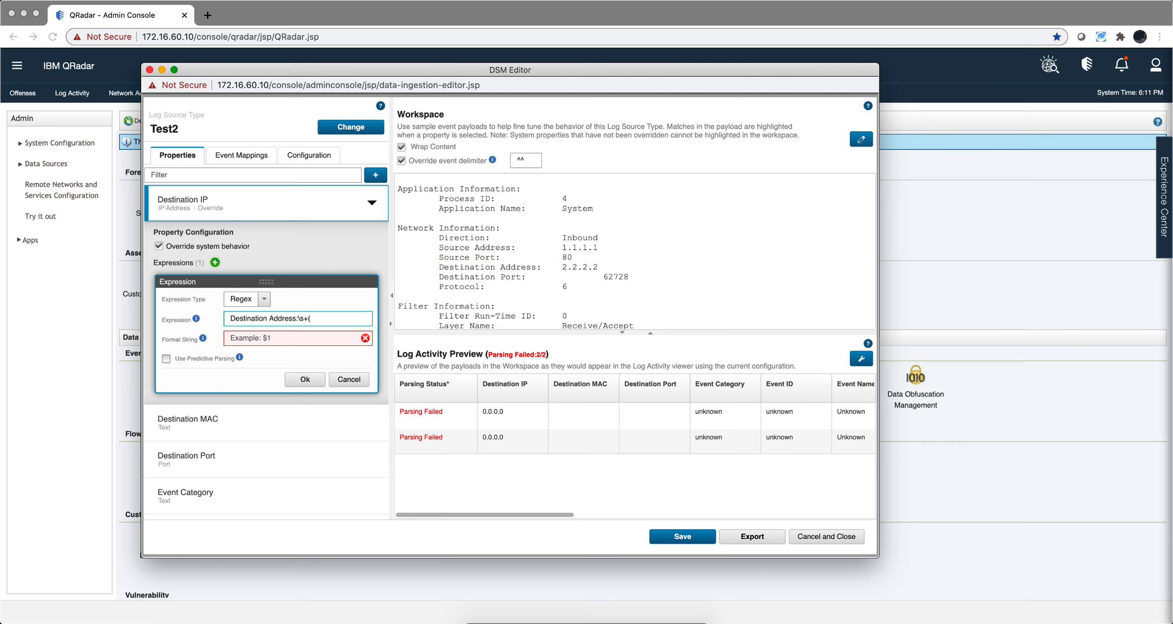
type("[")
type("^\\s]+)")
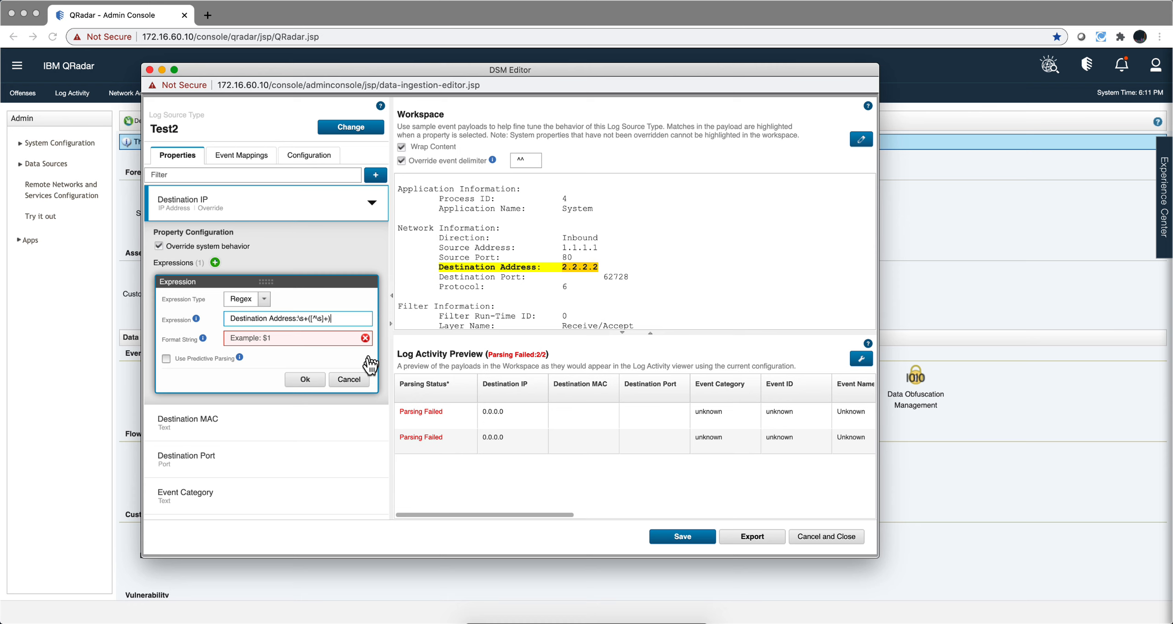
Set the Destination IP expression's format string to $1 and accept the expression
left_click(250, 341)
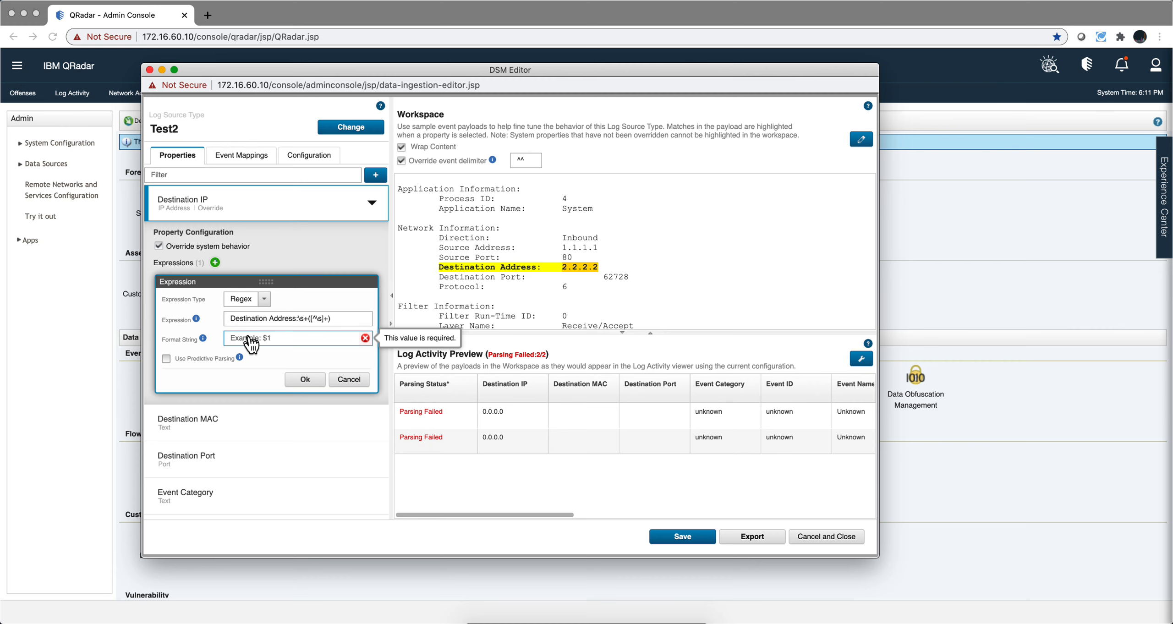
type("$1")
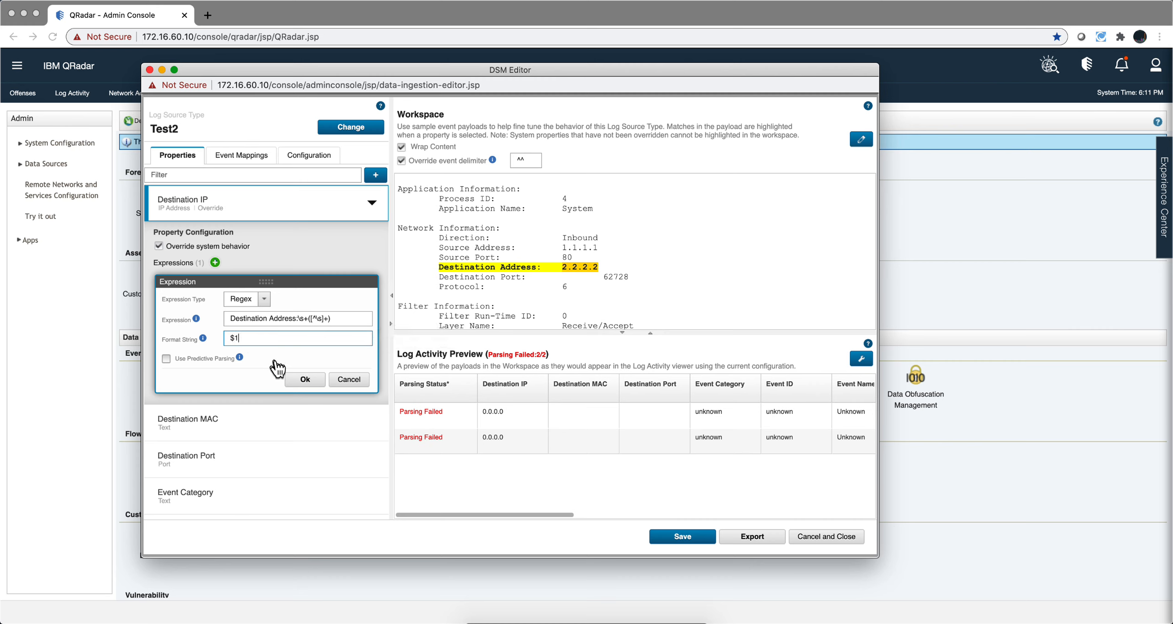
left_click(305, 379)
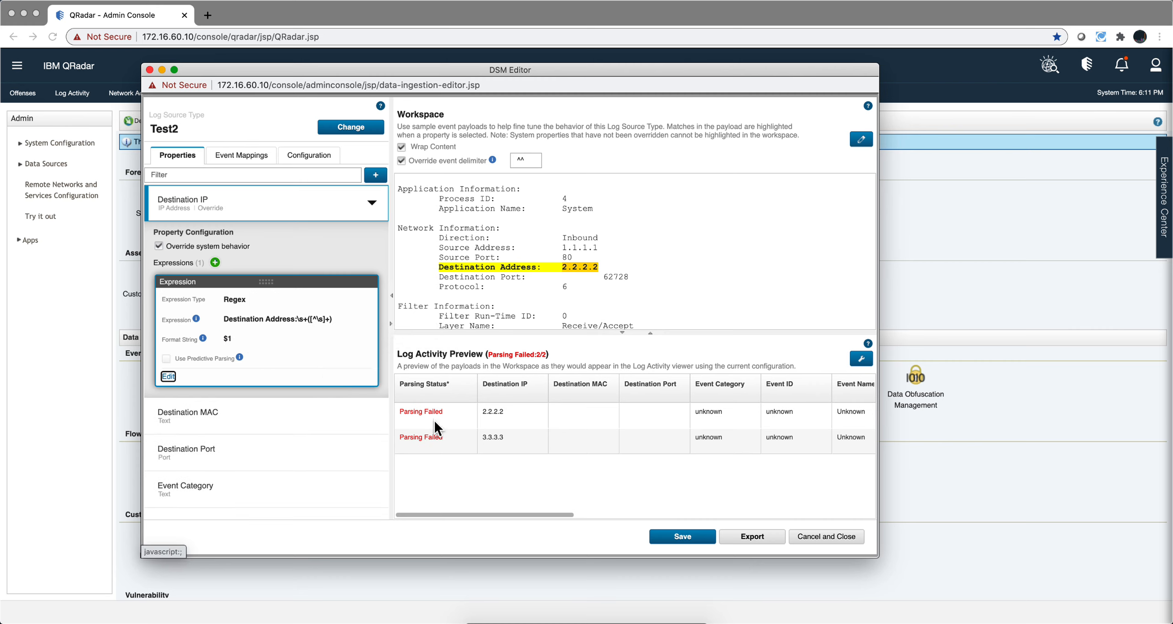